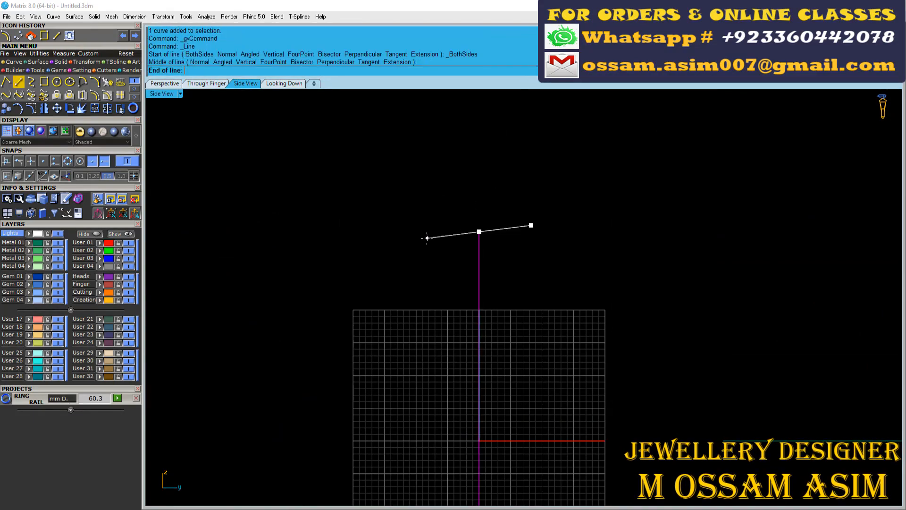
Step: Draw a horizontal line centred on the top of the circle, using 15/2 as its half length
text(15/2)
key(Return)
click(414, 222)
scroll(459, 244, up, 10)
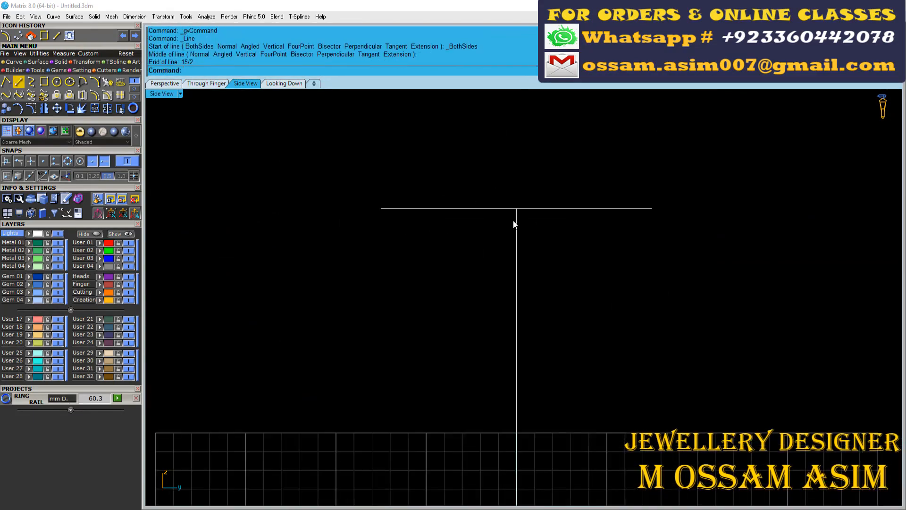
Step: Move the outer circle to one end of the horizontal line and mirror it about the origin
click(515, 223)
click(57, 109)
click(517, 209)
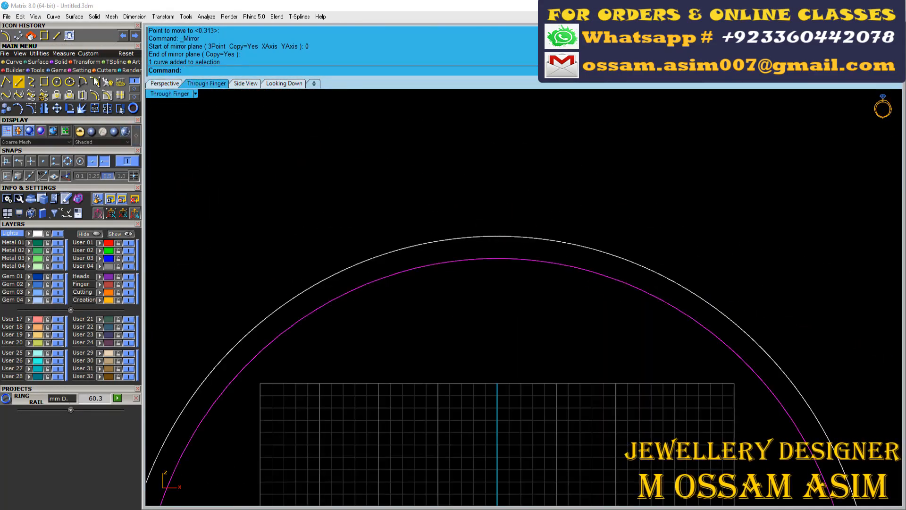
Step: Draw a circle centred on the origin with a diameter of 60.3 in the Through Finger view
click(57, 81)
scroll(378, 250, down, 4)
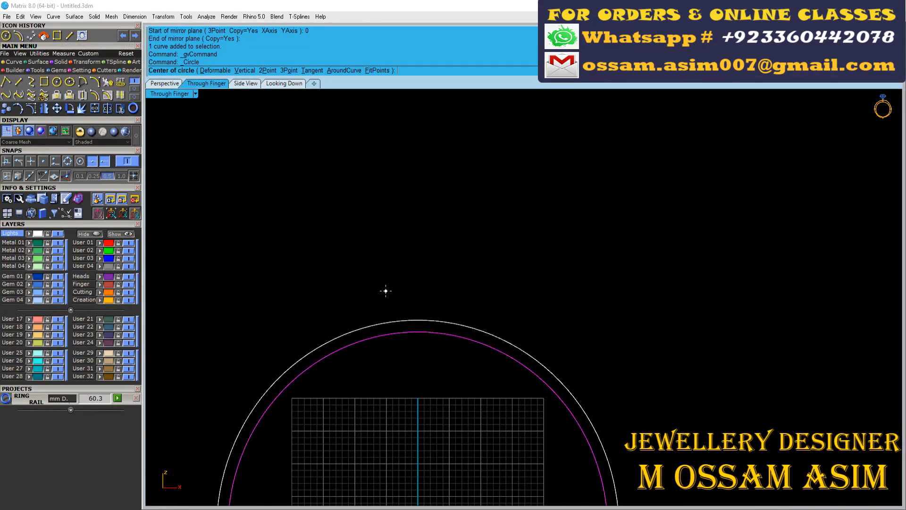
text(0)
key(Return)
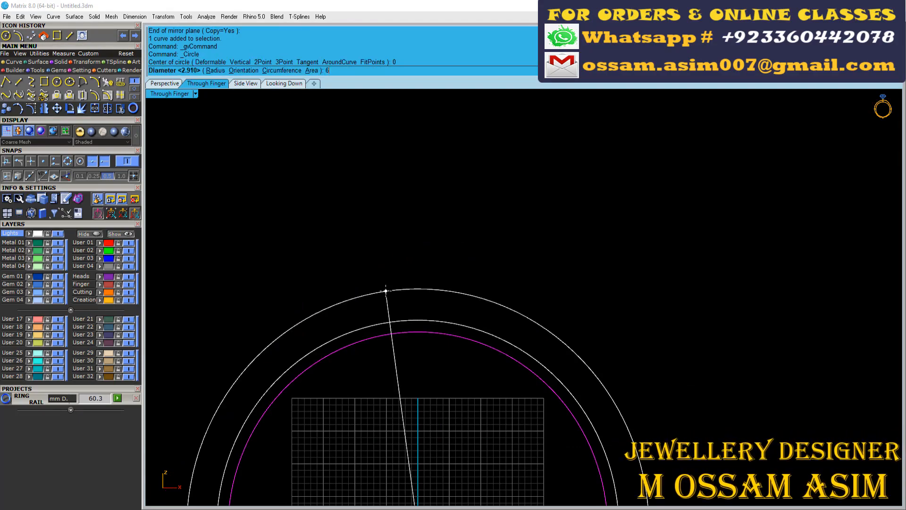
text(.3)
key(Return)
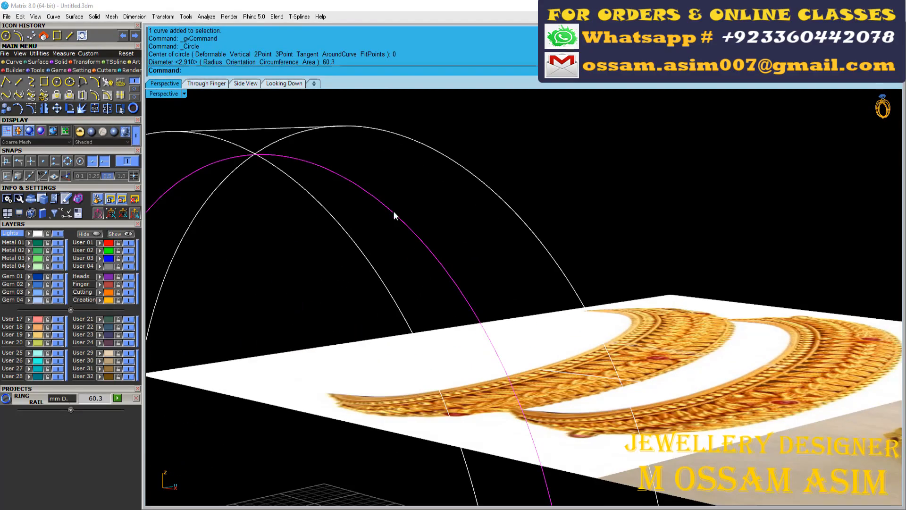
Step: Move the 60.3 circle sideways from the line's midpoint to its end, into the plane of the outer side circle
click(443, 256)
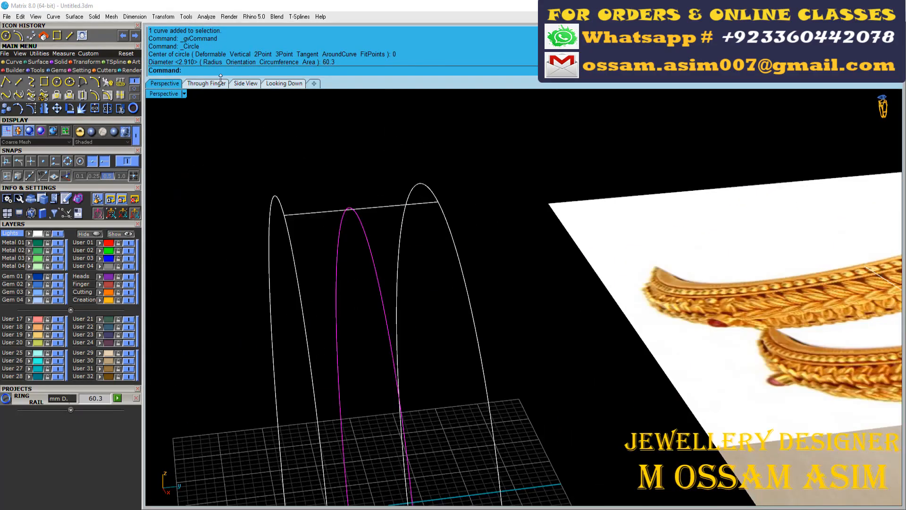
click(208, 84)
click(245, 84)
click(57, 108)
click(460, 222)
click(371, 221)
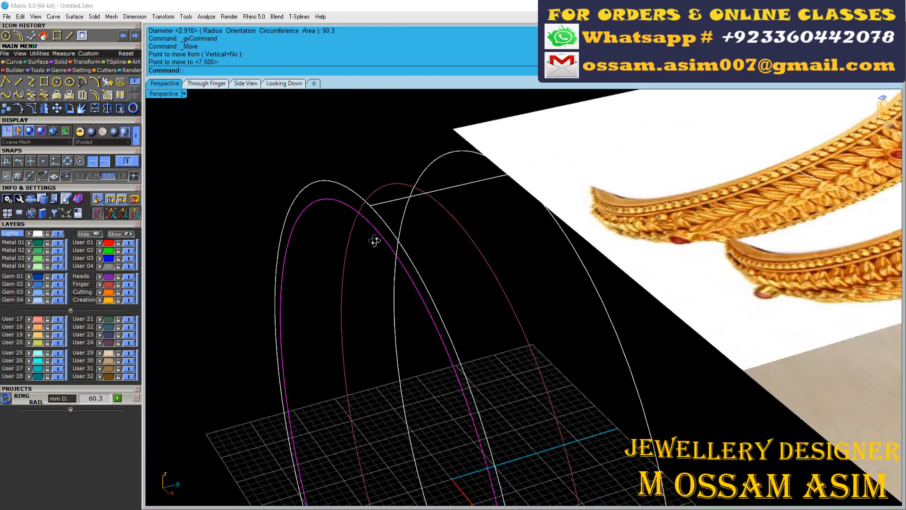
Step: Mirror the inner side circle about the origin and put all four side circles on a separate user layer
scroll(300, 218, down, 5)
scroll(411, 398, up, 10)
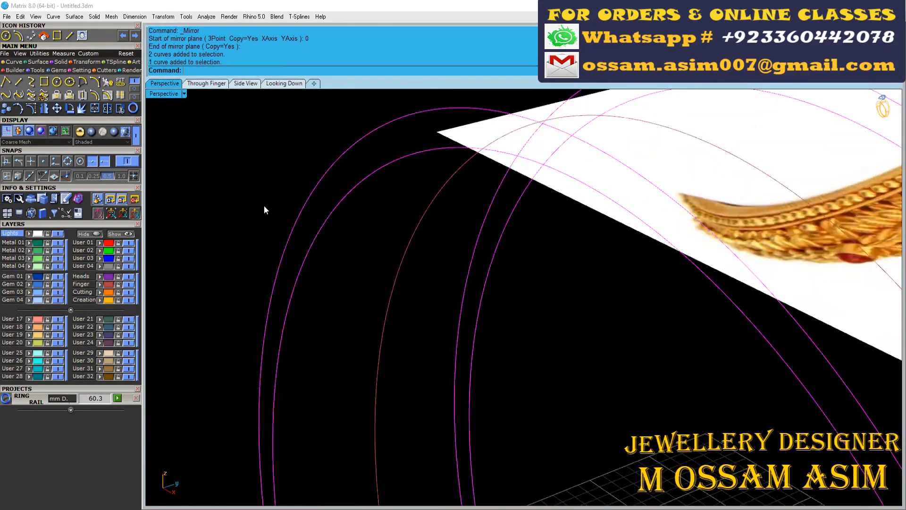
scroll(122, 312, down, 3)
scroll(207, 330, up, 5)
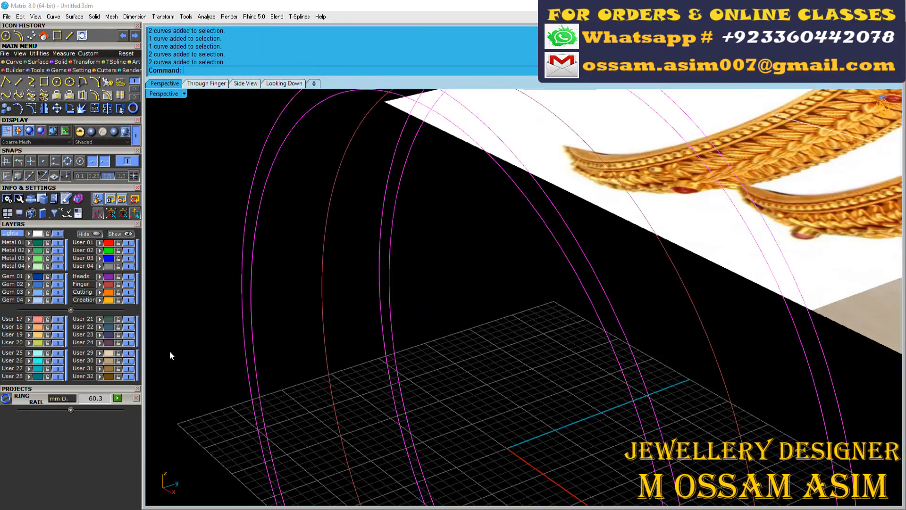
click(173, 310)
Step: Draw an upward-bulging arc by direction between the two ends of the horizontal line in the Side View
scroll(172, 310, down, 4)
right_drag(173, 310, 449, 225)
scroll(448, 224, down, 4)
click(207, 84)
click(245, 83)
scroll(424, 250, up, 2)
click(94, 81)
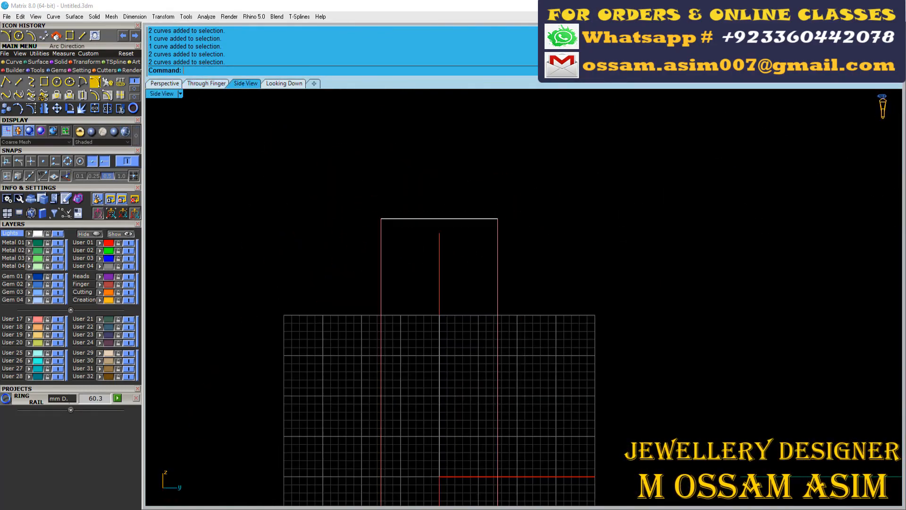
click(381, 218)
click(498, 218)
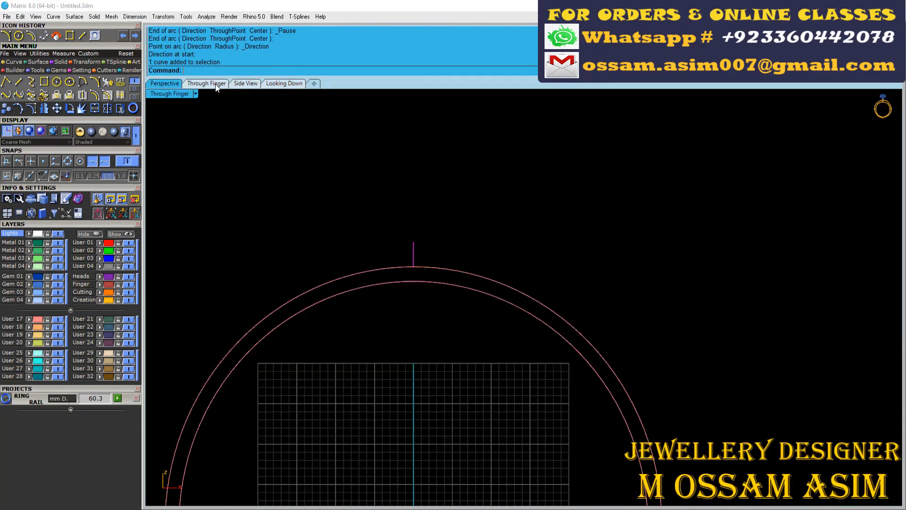
Step: Rebuild the arc as a degree 3 curve with four control points, deleting the input curve
click(247, 84)
key(Escape)
scroll(509, 94, up, 2)
click(512, 217)
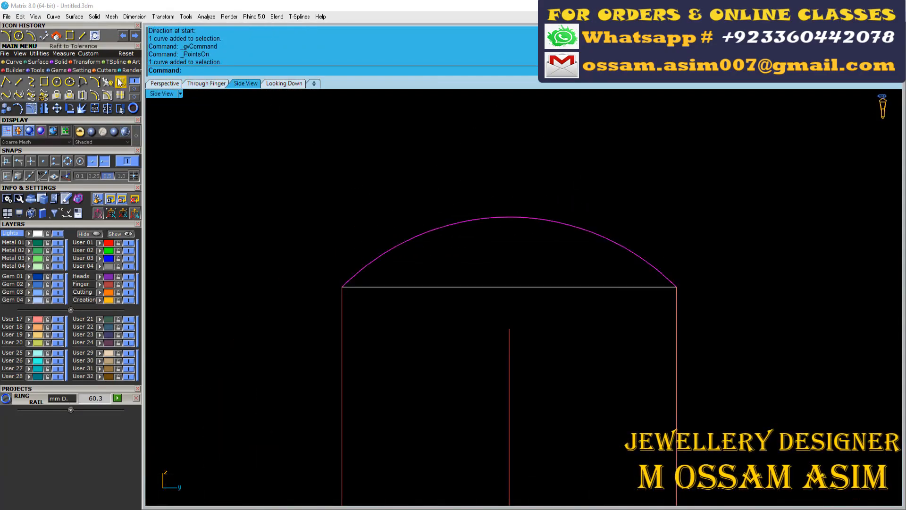
click(108, 82)
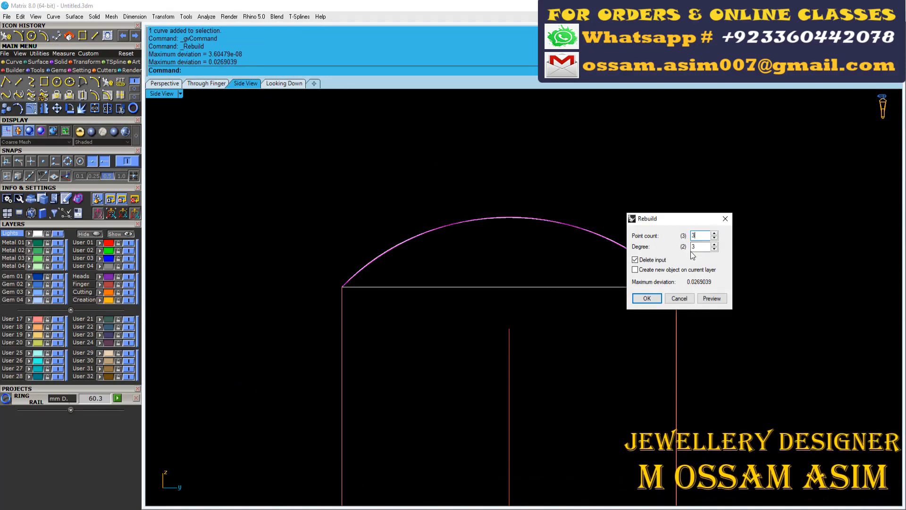
key(Return)
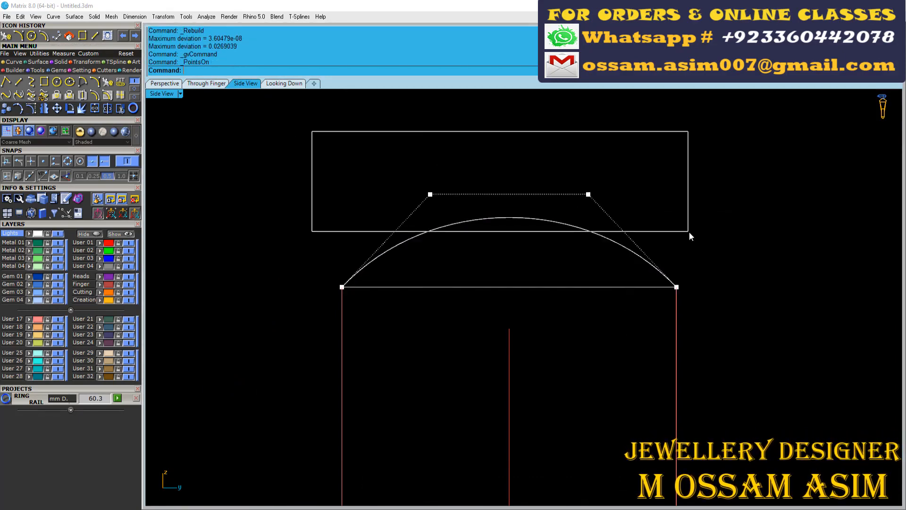
Step: Spread the arc's two middle control points apart horizontally to give the profile a fuller curve
drag(690, 236, 689, 235)
scroll(623, 218, up, 2)
scroll(495, 180, down, 4)
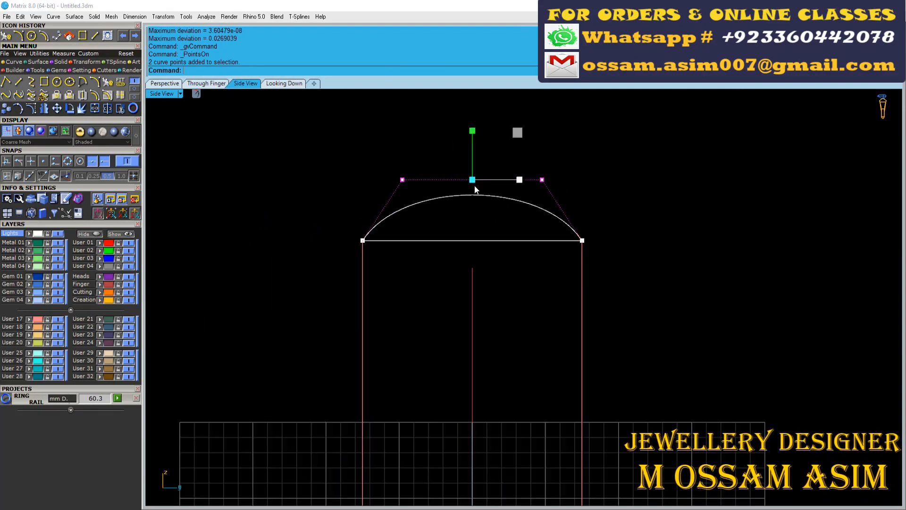
key(Escape)
scroll(428, 260, up, 2)
Step: Sweep the arc profile along the two outer side circles with a two-rail sweep to form the domed band surface
click(165, 84)
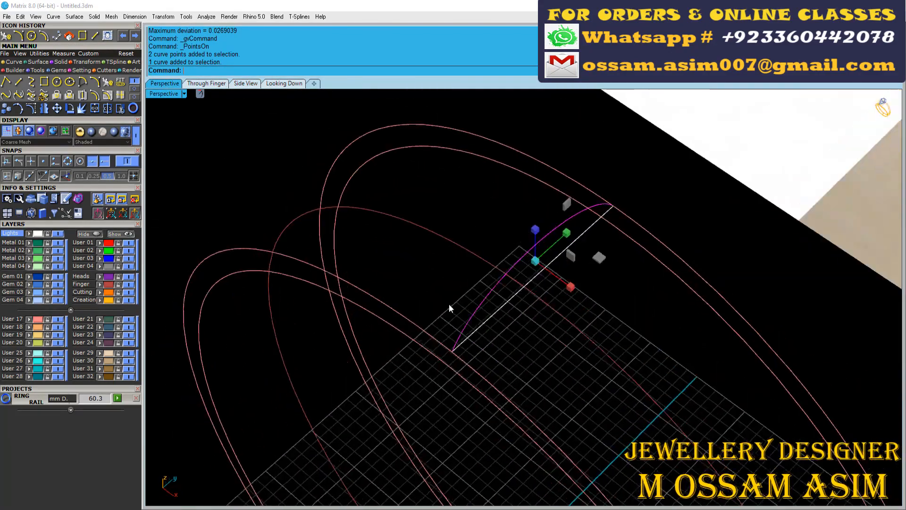
scroll(346, 229, up, 4)
right_drag(353, 254, 390, 218)
click(200, 84)
scroll(370, 285, up, 6)
click(163, 85)
scroll(340, 217, down, 5)
click(36, 63)
click(32, 82)
click(360, 255)
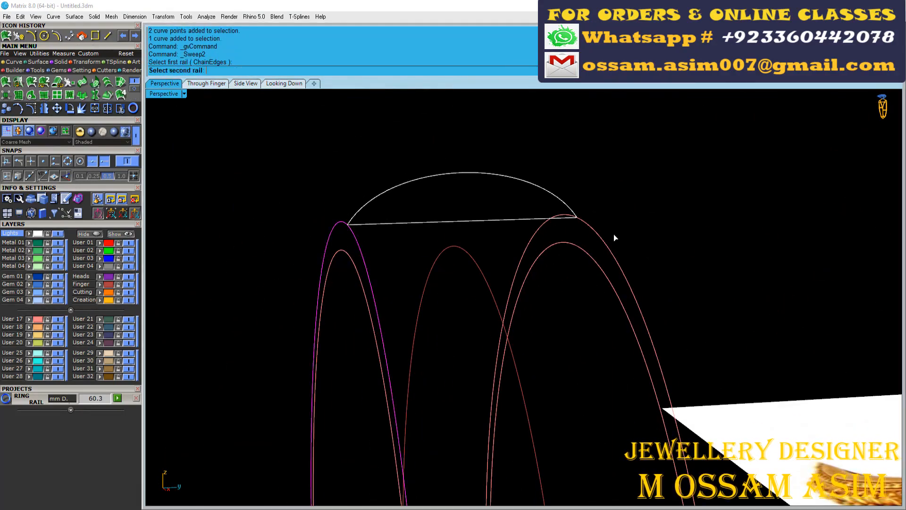
key(Return)
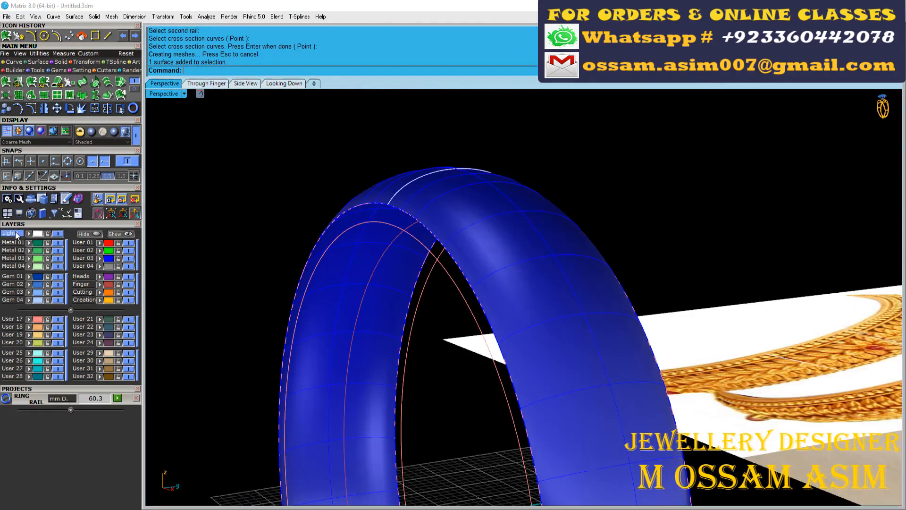
Step: Loft a side wall surface between the outer and inner circles on one side of the band
scroll(409, 349, up, 5)
drag(409, 349, 386, 274)
ctrl+click(485, 211)
scroll(410, 218, down, 6)
click(56, 62)
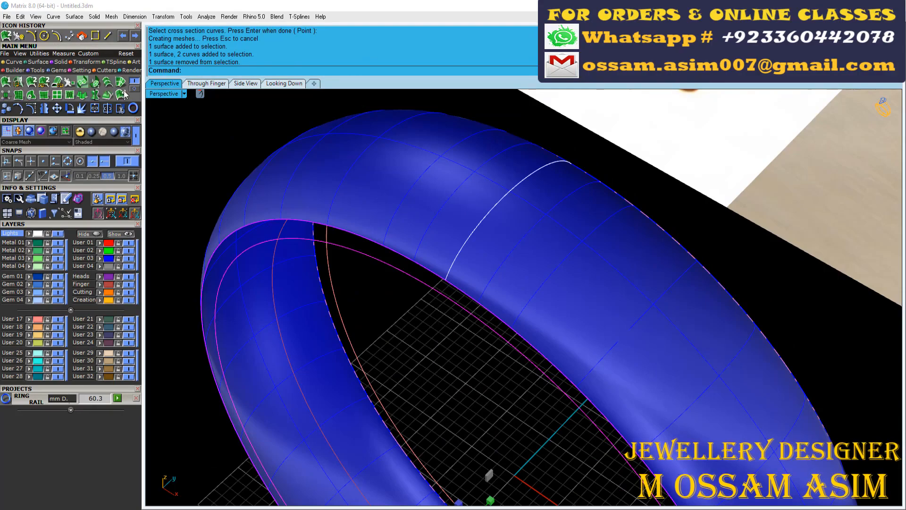
scroll(386, 267, up, 4)
click(109, 78)
key(Return)
scroll(442, 256, down, 7)
right_drag(441, 257, 424, 189)
scroll(422, 171, up, 5)
Step: Mirror the lofted side wall about the origin onto the opposite side of the band
click(422, 171)
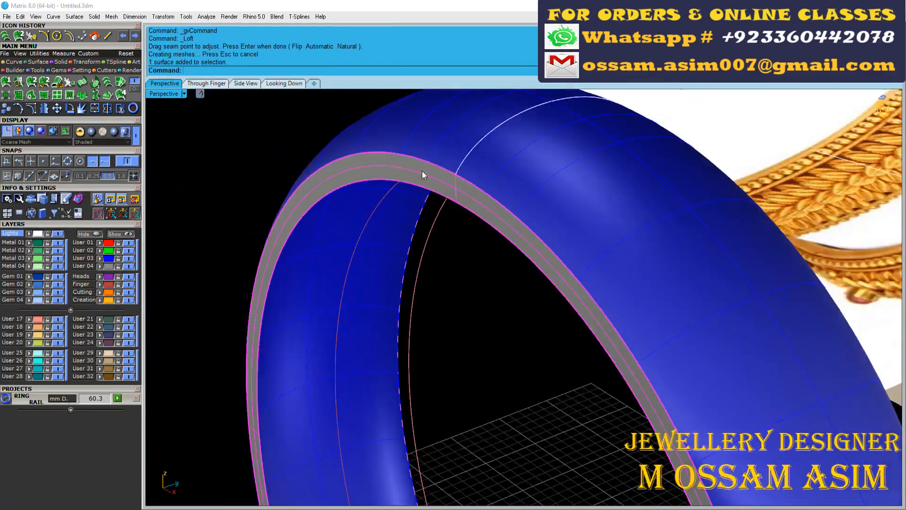
scroll(422, 171, down, 7)
key(m)
scroll(410, 199, up, 5)
scroll(448, 255, down, 4)
right_drag(449, 255, 446, 204)
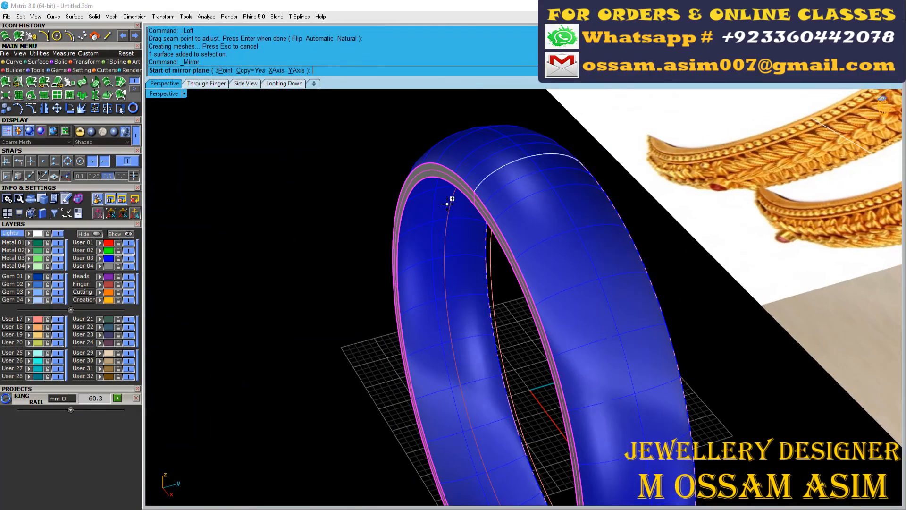
scroll(446, 203, down, 6)
text(m0)
key(Return)
click(431, 208)
Step: Put both side wall surfaces on the User 18 layer and hide that layer
scroll(431, 208, up, 6)
right_drag(383, 191, 422, 177)
shift+click(349, 203)
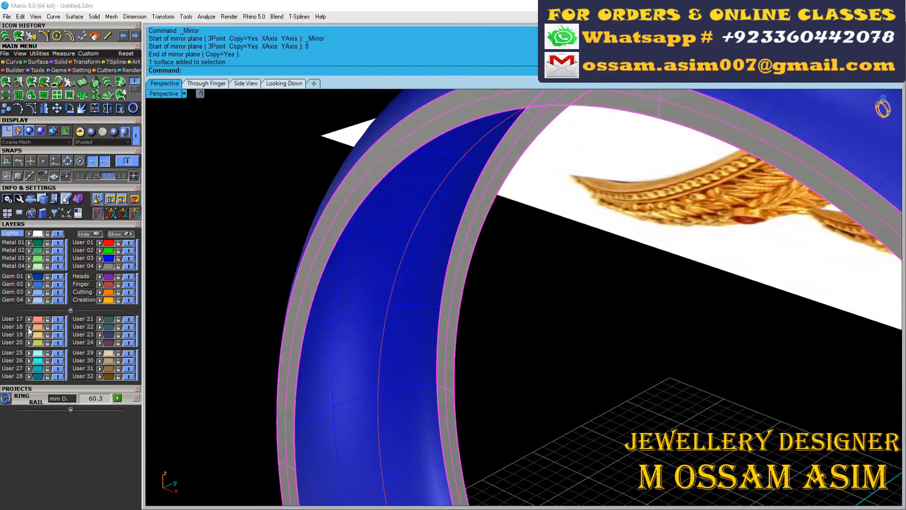
click(29, 327)
click(58, 327)
Step: Group the side circles, straight line and arc, put them on the User 29 layer and hide that layer
right_click(100, 284)
scroll(505, 231, down, 6)
right_drag(505, 230, 411, 202)
shift+drag(356, 104, 605, 214)
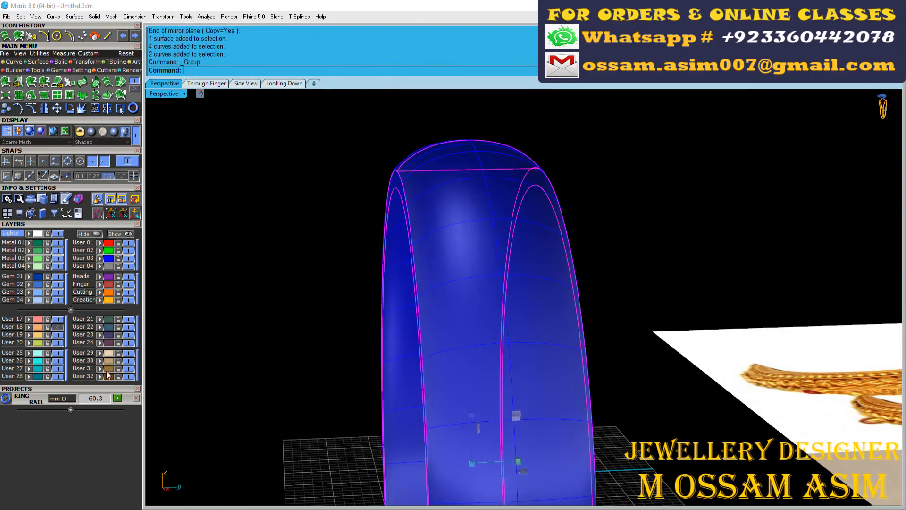
click(100, 353)
click(128, 353)
Step: Show the User 18 layer with the side walls again and lock it
scroll(359, 265, down, 4)
right_drag(359, 264, 467, 293)
click(58, 327)
right_drag(524, 247, 276, 327)
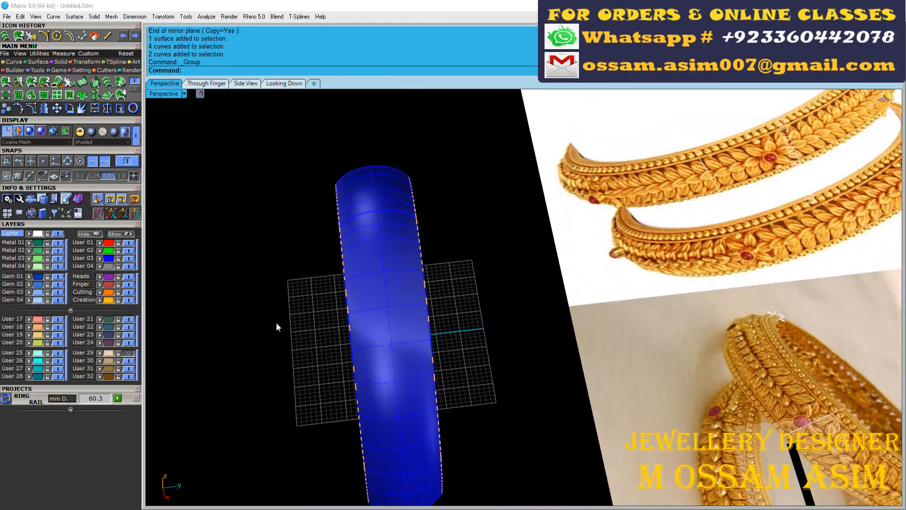
click(48, 327)
right_drag(184, 268, 307, 257)
click(463, 326)
scroll(462, 326, up, 3)
Step: Place an aligned dimension across the full beaded border of the bangle in the reference photo
click(283, 83)
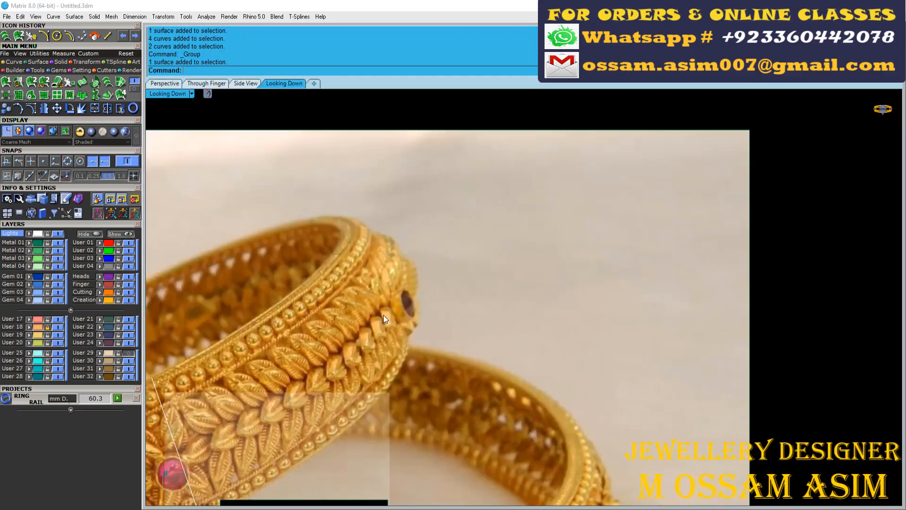
scroll(383, 315, down, 10)
scroll(386, 207, up, 20)
click(82, 35)
scroll(425, 189, up, 6)
click(448, 250)
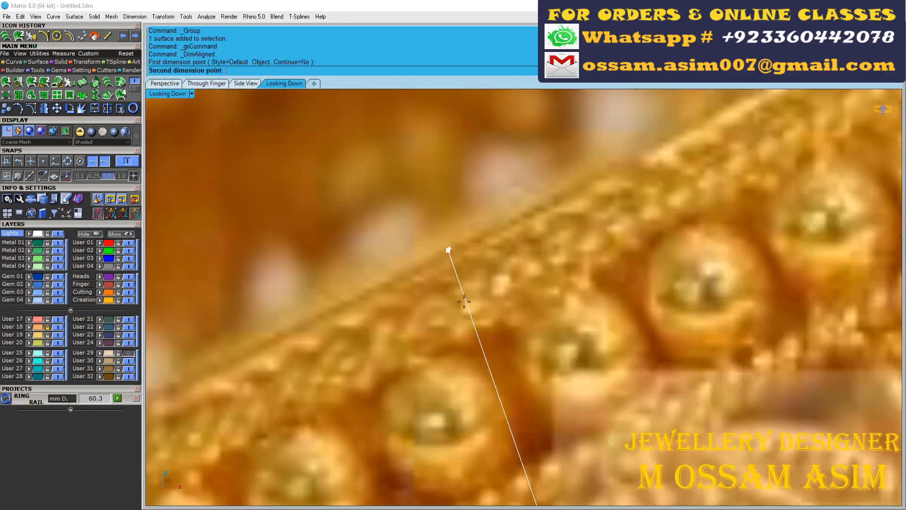
scroll(463, 301, down, 11)
scroll(489, 372, up, 8)
click(494, 371)
scroll(609, 254, down, 6)
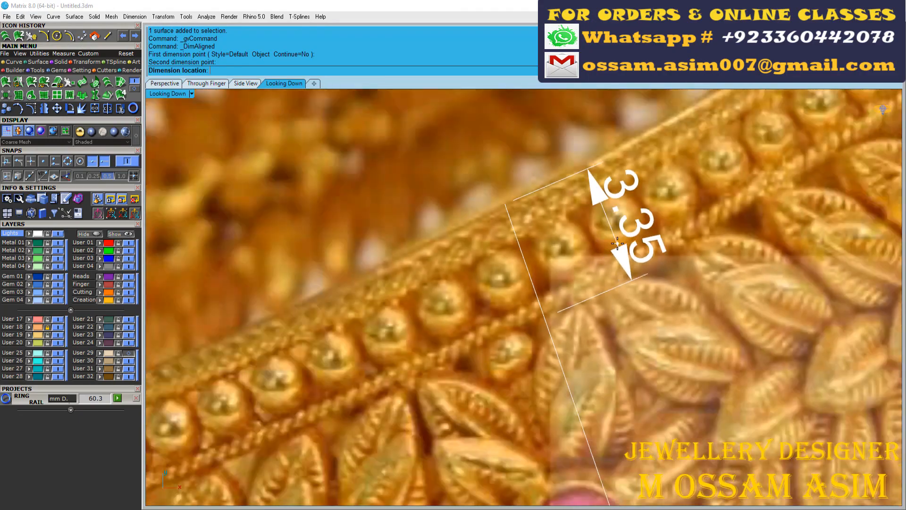
Step: Place an aligned dimension across the thin twisted rope strip below the beads in the reference photo
right_click(465, 255)
scroll(469, 244, up, 5)
click(514, 200)
scroll(581, 380, up, 8)
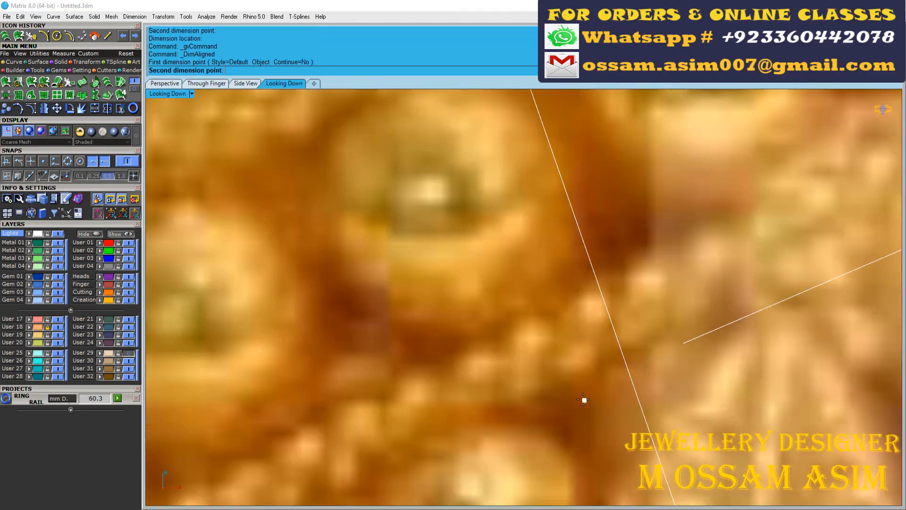
click(546, 316)
scroll(510, 328, down, 10)
click(347, 415)
Step: Place an aligned dimension across a single bead of the border in the reference photo
right_click(435, 308)
scroll(434, 309, up, 6)
click(434, 313)
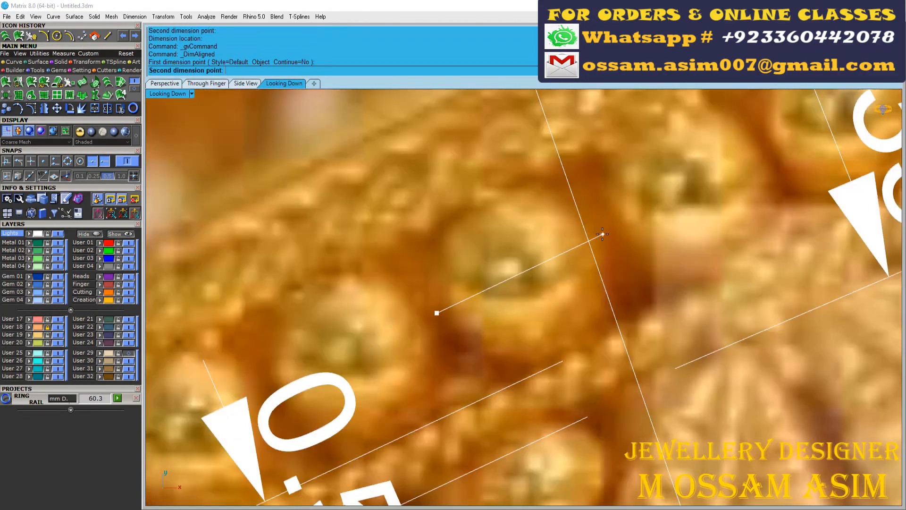
click(603, 234)
scroll(600, 233, down, 8)
click(537, 170)
scroll(491, 259, down, 8)
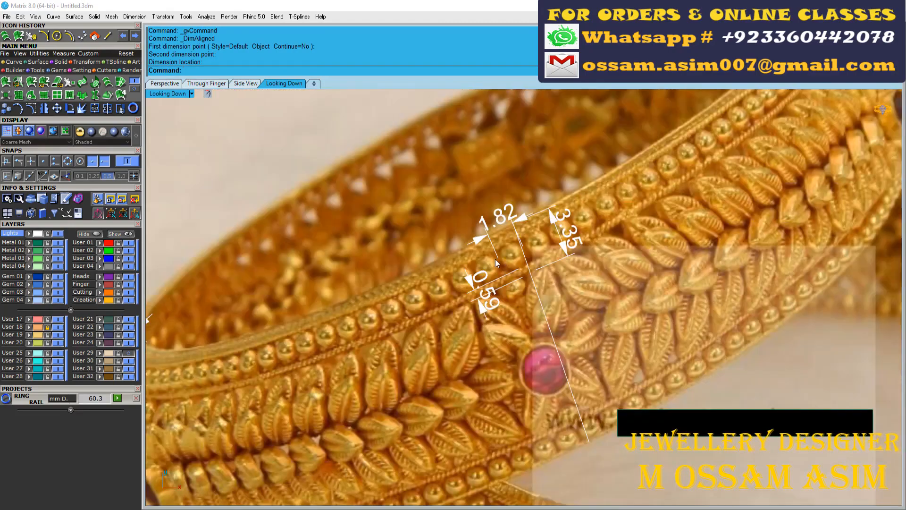
Step: Offset the band's side edge curve by 3 on the domed band surface
click(164, 83)
scroll(355, 322, up, 10)
scroll(355, 329, down, 5)
scroll(335, 234, up, 8)
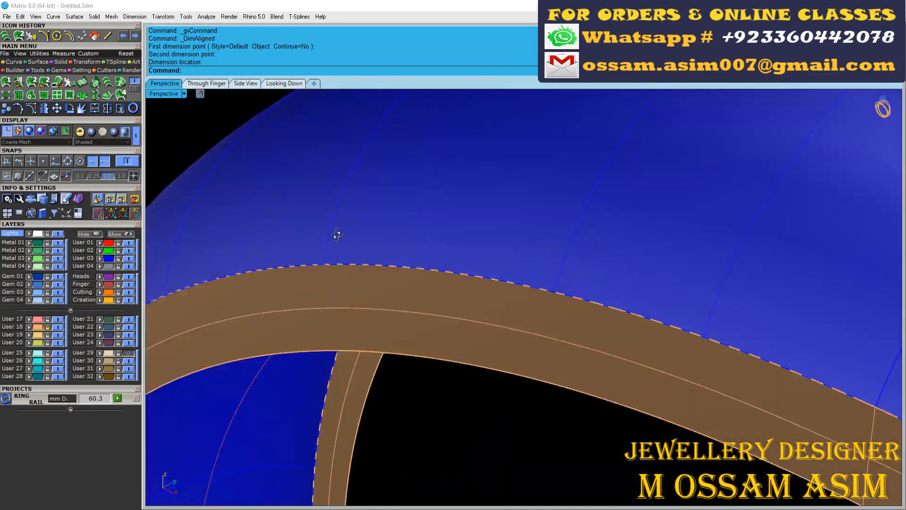
scroll(335, 235, down, 6)
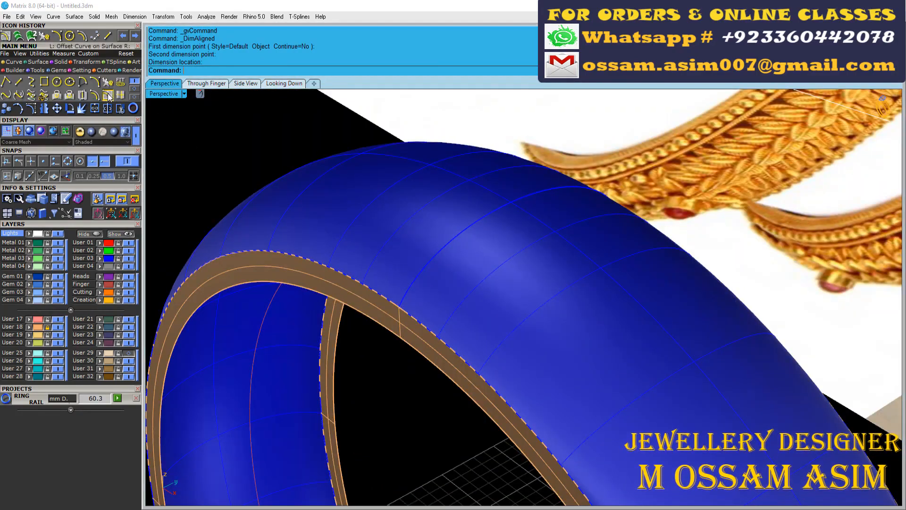
click(109, 97)
click(422, 321)
scroll(434, 346, down, 3)
scroll(383, 267, up, 3)
text(3)
key(Return)
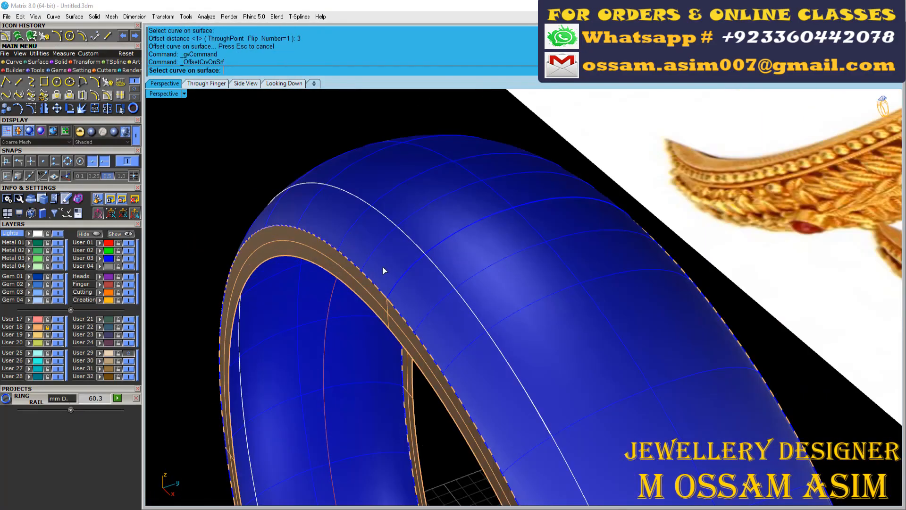
Step: Offset the same side edge curve by 0.6 on the domed band surface
right_click(427, 254)
click(427, 254)
click(452, 295)
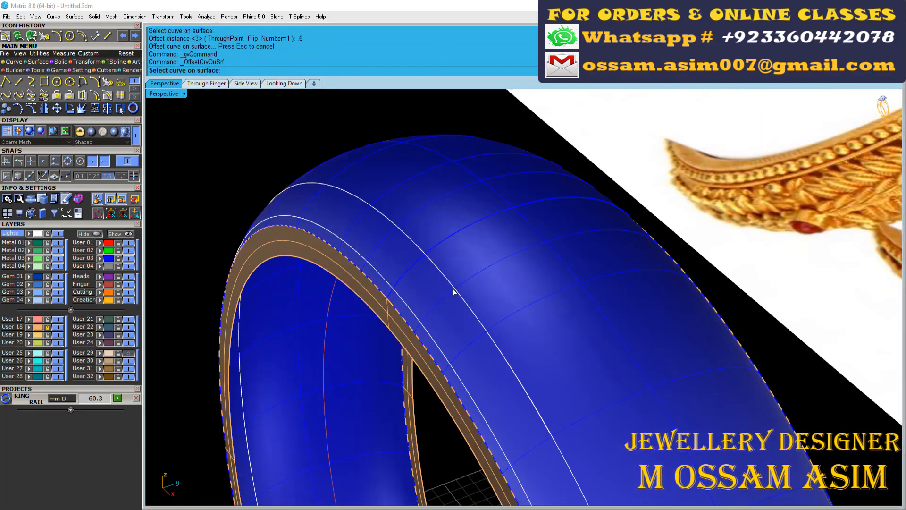
Step: Try to offset the inner guide curve by 0.6 on the domed band surface with the direction flipped
click(452, 288)
click(446, 296)
right_drag(445, 296, 396, 315)
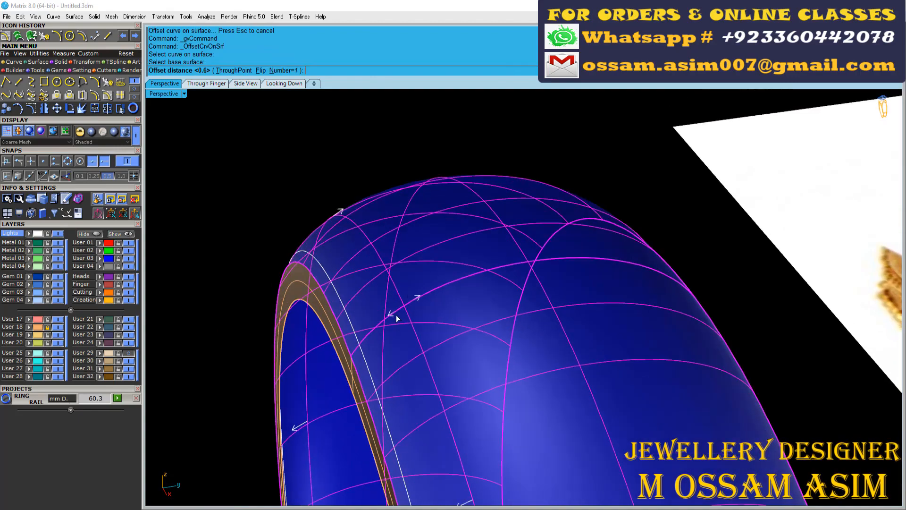
click(359, 212)
Step: Delete the curve beside the inner guide curve, and undo both that deletion and the last on-surface offset
click(393, 247)
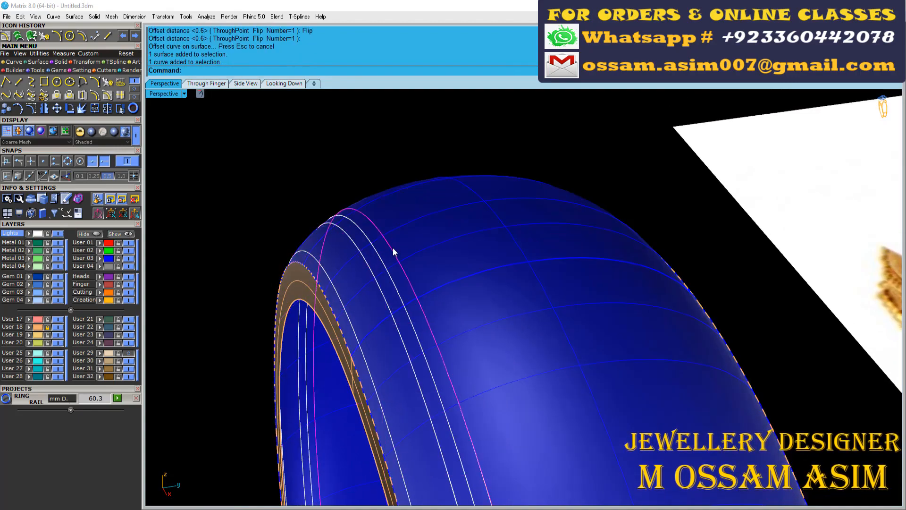
scroll(398, 245, down, 5)
key(Delete)
scroll(450, 398, up, 8)
scroll(449, 397, down, 6)
key(ctrl+z)
key(ctrl+z)
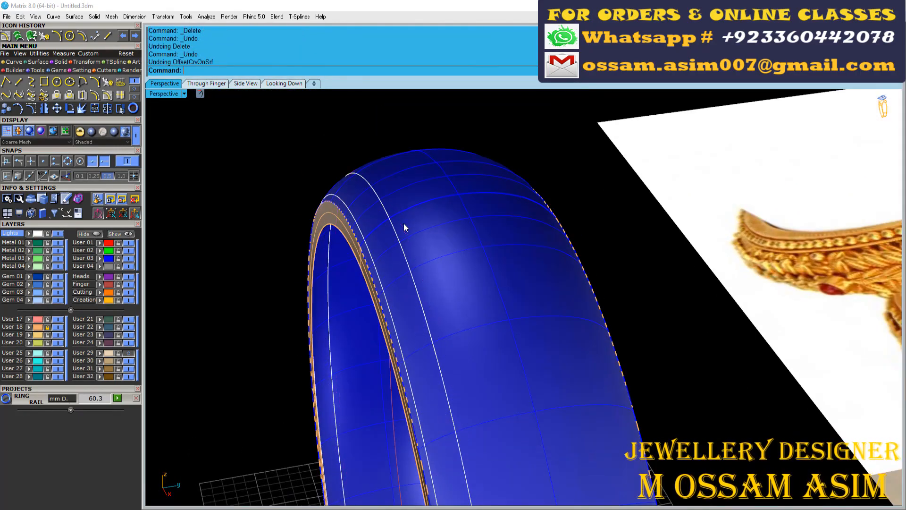
Step: Explode the inner guide curve and join its segments back into one closed curve
scroll(403, 223, down, 3)
click(387, 176)
right_drag(403, 222, 441, 217)
click(420, 201)
scroll(421, 200, up, 4)
click(82, 109)
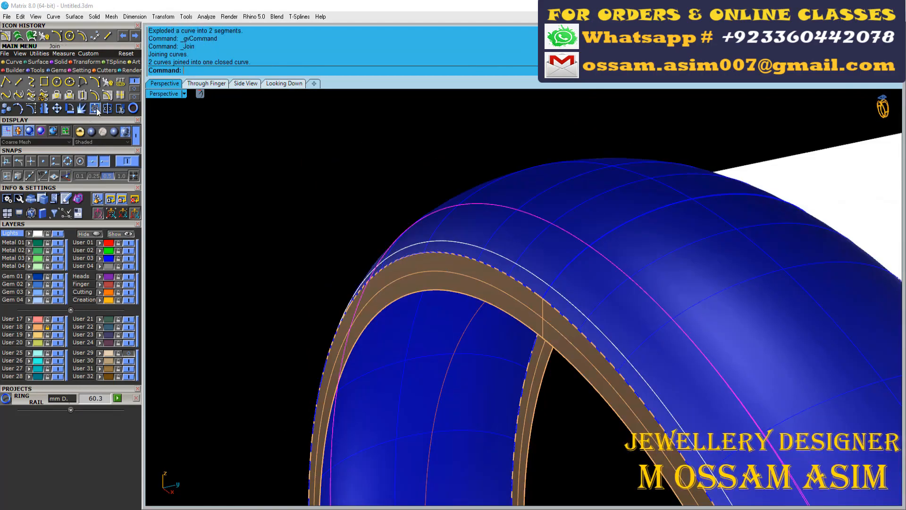
Step: Try to rebuild the closed inner guide curve with a point count of 20
click(95, 108)
text(20)
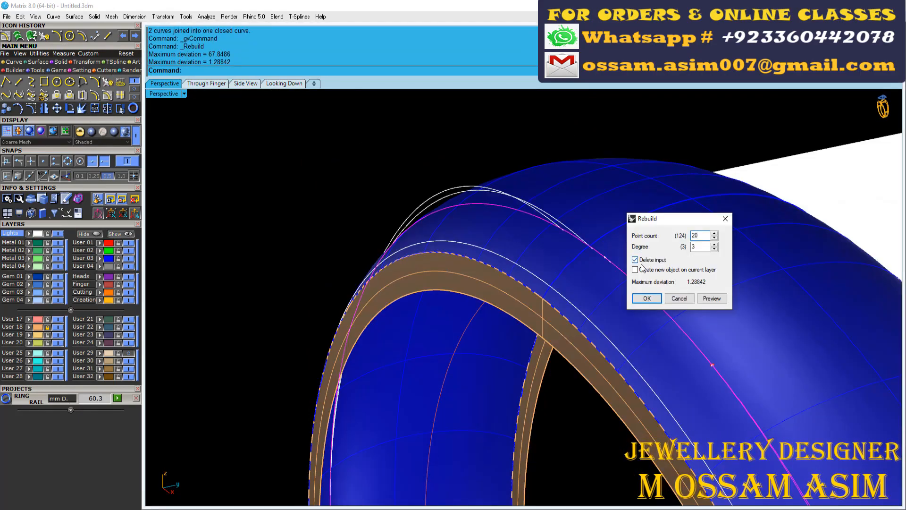
click(678, 302)
Step: Draw a both-sides line along the inner guide curve in the top view, extending past the band, and project it onto the domed surface
scroll(670, 302, down, 6)
right_drag(670, 302, 726, 283)
scroll(740, 287, up, 6)
scroll(741, 287, down, 9)
click(284, 84)
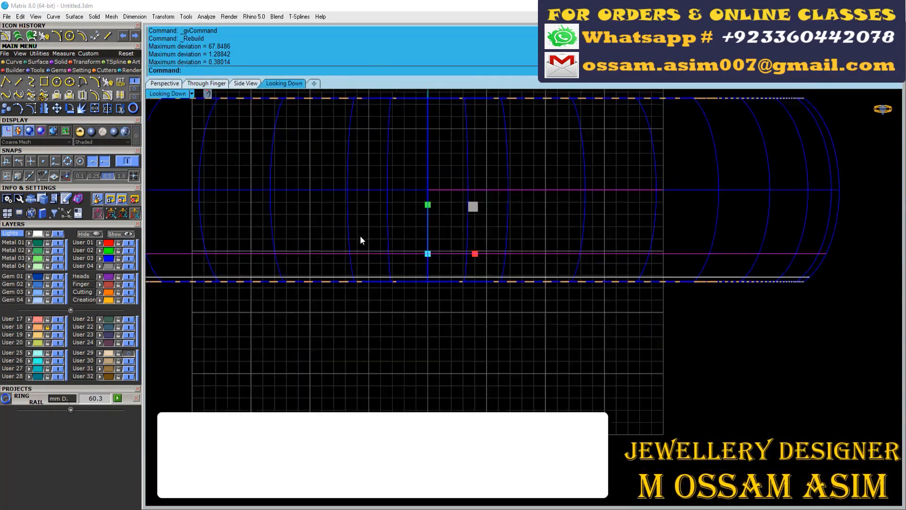
right_click(107, 37)
click(435, 256)
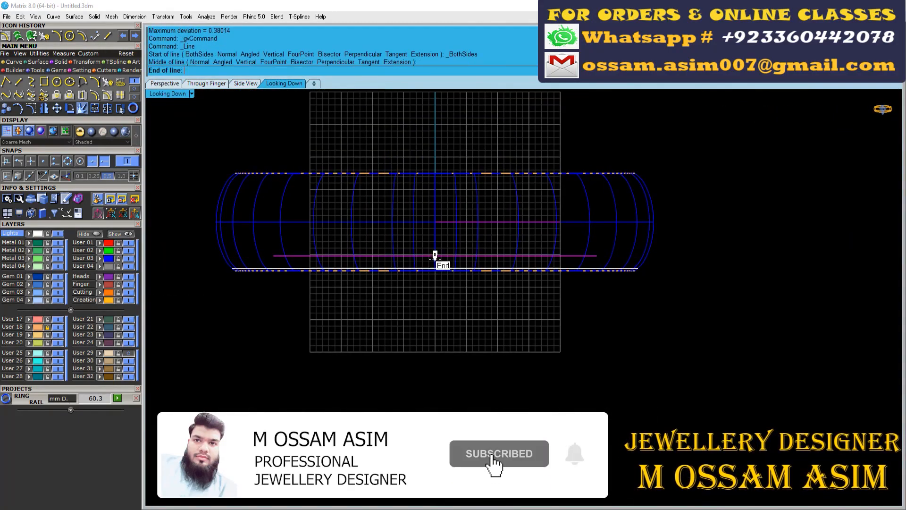
click(739, 257)
click(121, 96)
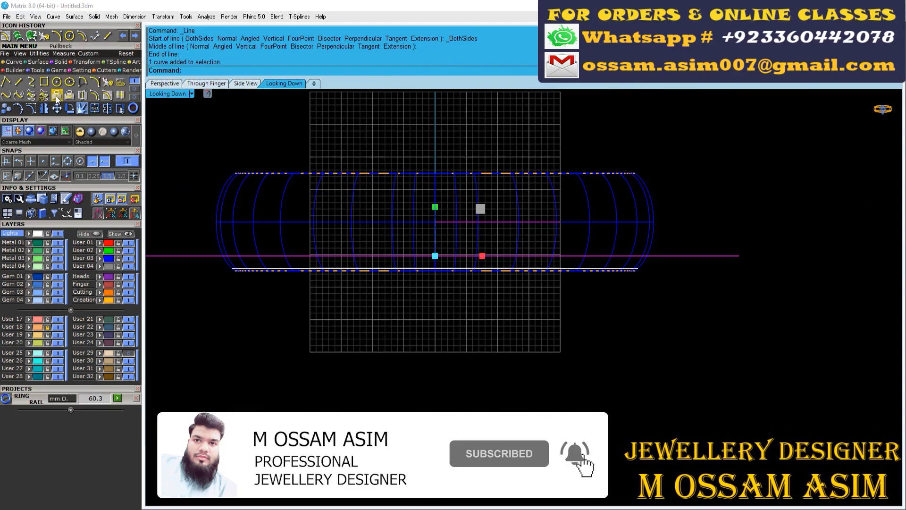
click(56, 97)
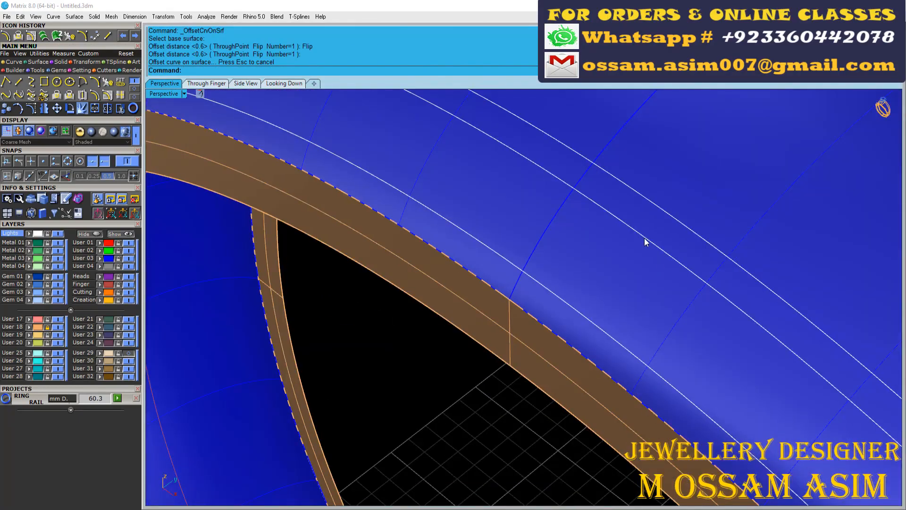
Step: Create one tween curve midway between the side guide curve and the nearer of the two inner guide curves
click(659, 246)
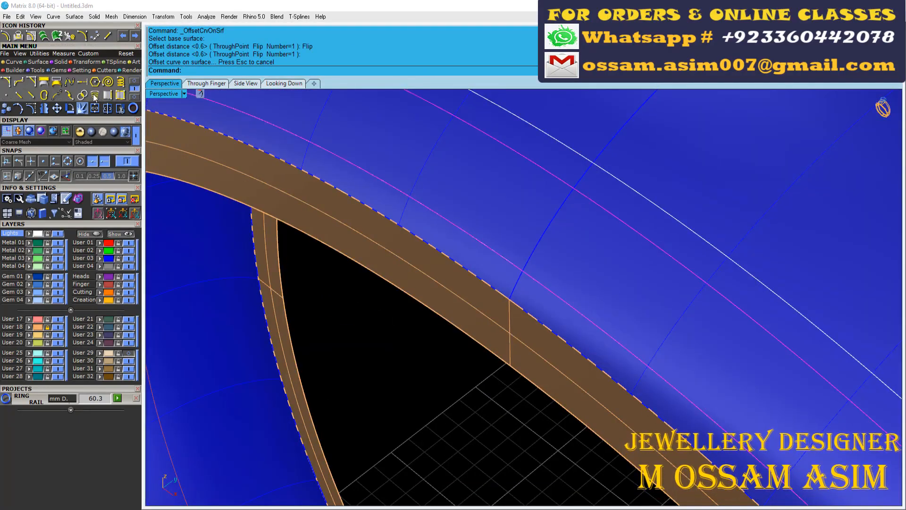
right_drag(572, 310, 360, 188)
click(360, 189)
click(398, 215)
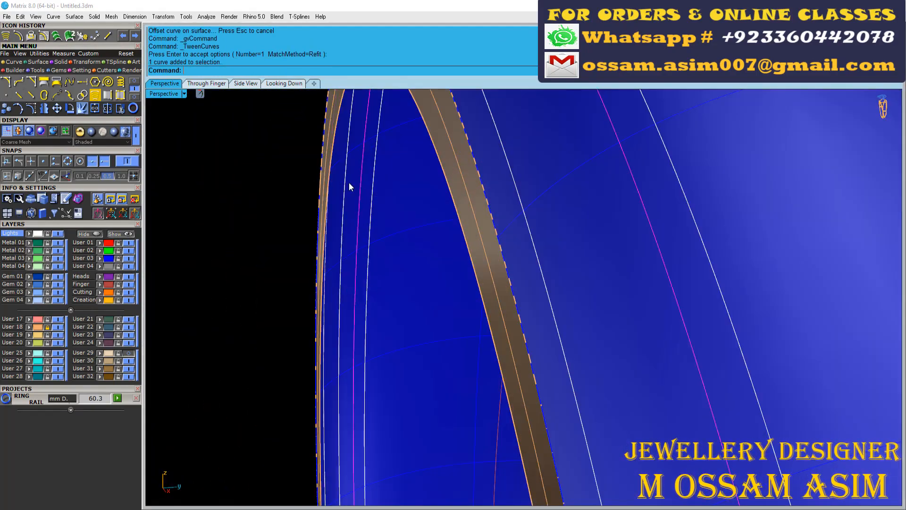
Step: Project the tween curve onto the domed band surface from the top view and delete the original unprojected curve
click(349, 182)
click(343, 182)
scroll(578, 228, down, 10)
scroll(533, 181, up, 7)
right_drag(519, 179, 443, 179)
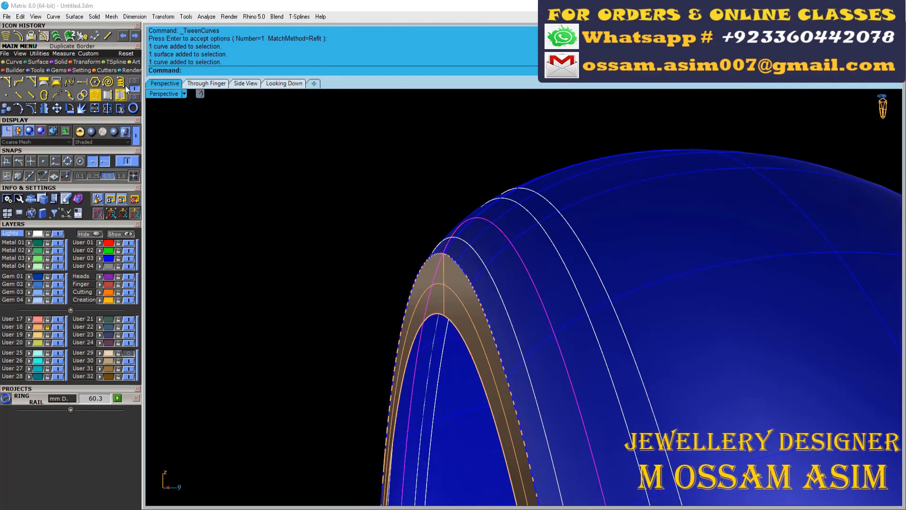
click(266, 84)
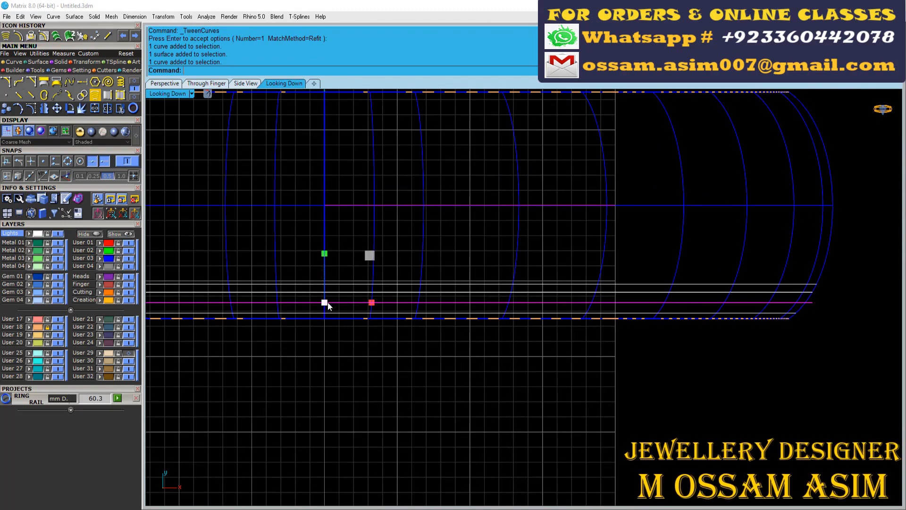
click(31, 37)
click(396, 257)
right_click(397, 257)
click(165, 84)
right_drag(374, 267, 465, 234)
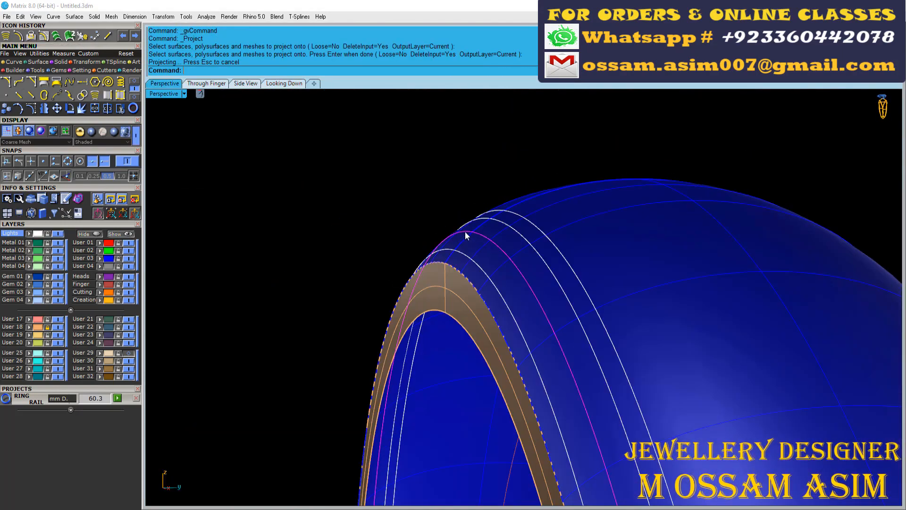
click(495, 258)
key(Delete)
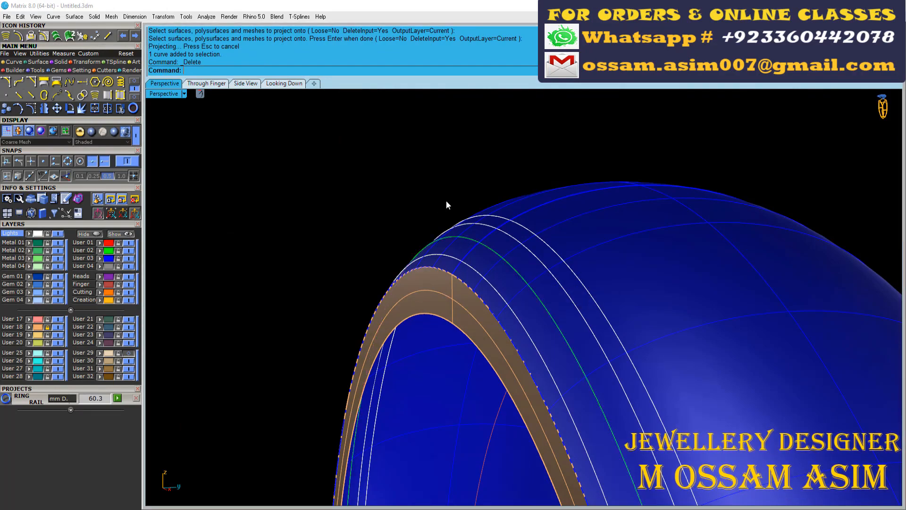
Step: Offset the innermost white guide curve by 0.3 on the domed surface, flipped toward the band's side edge
right_drag(445, 200, 469, 297)
scroll(469, 298, up, 8)
scroll(469, 297, down, 6)
right_drag(585, 198, 556, 156)
right_drag(371, 278, 557, 192)
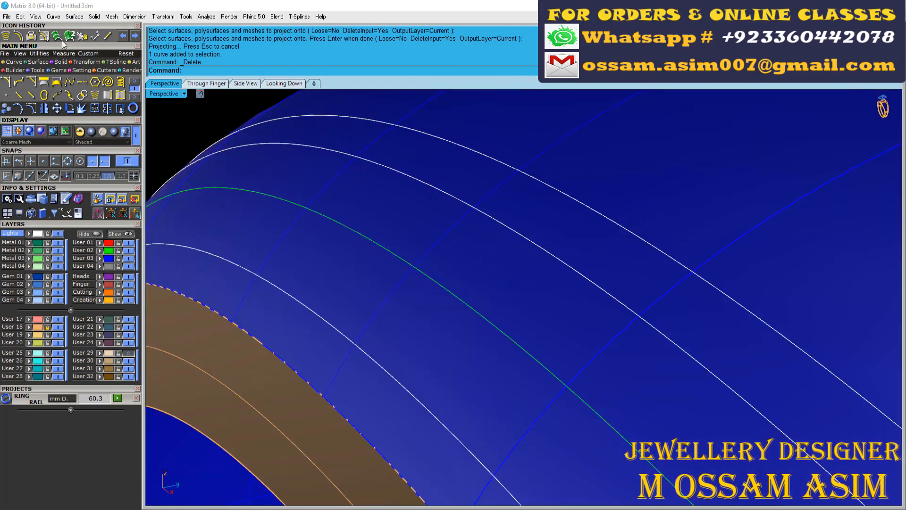
click(45, 38)
click(539, 181)
click(539, 208)
scroll(539, 208, down, 5)
text(.)
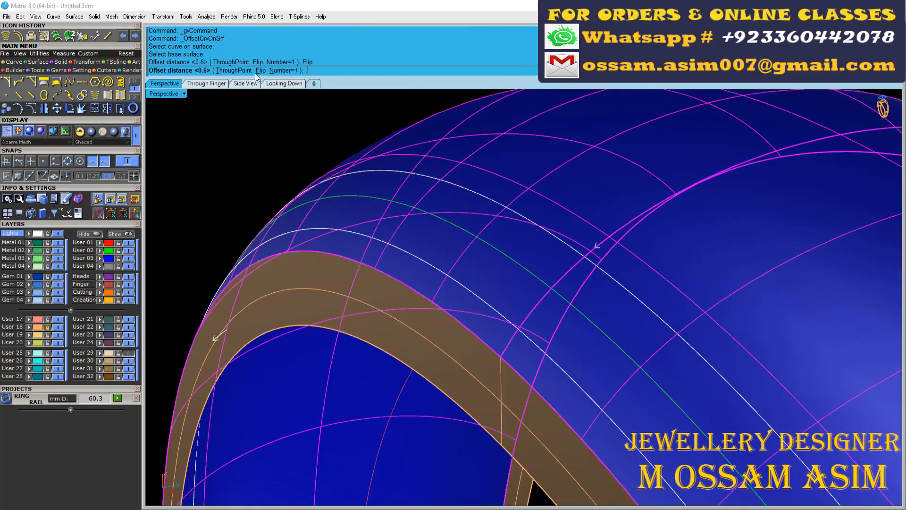
text(3)
key(Return)
Step: Offset the white guide curve nearest the side edge by 0.3 toward the edge and move the result to the green User 02 layer
right_drag(418, 169, 461, 259)
scroll(463, 270, up, 3)
click(463, 270)
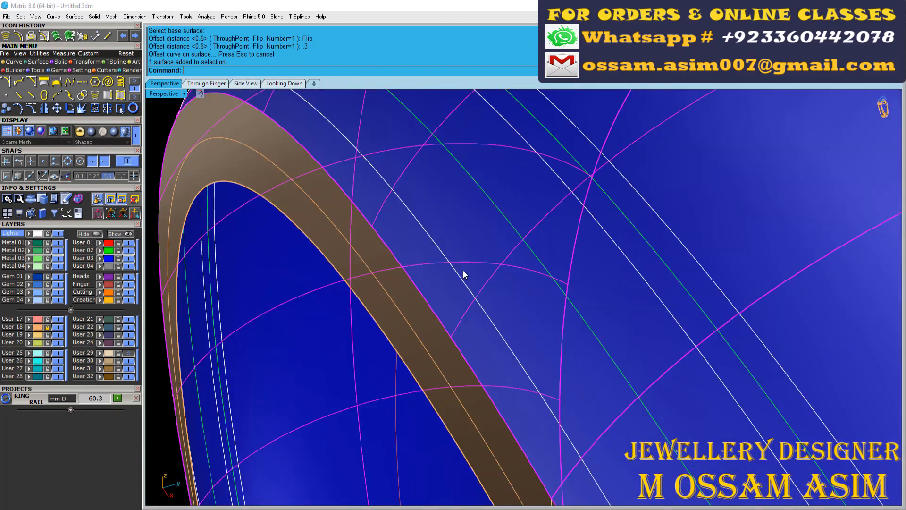
click(456, 273)
right_click(455, 273)
click(448, 277)
right_click(446, 278)
scroll(442, 278, down, 6)
click(442, 277)
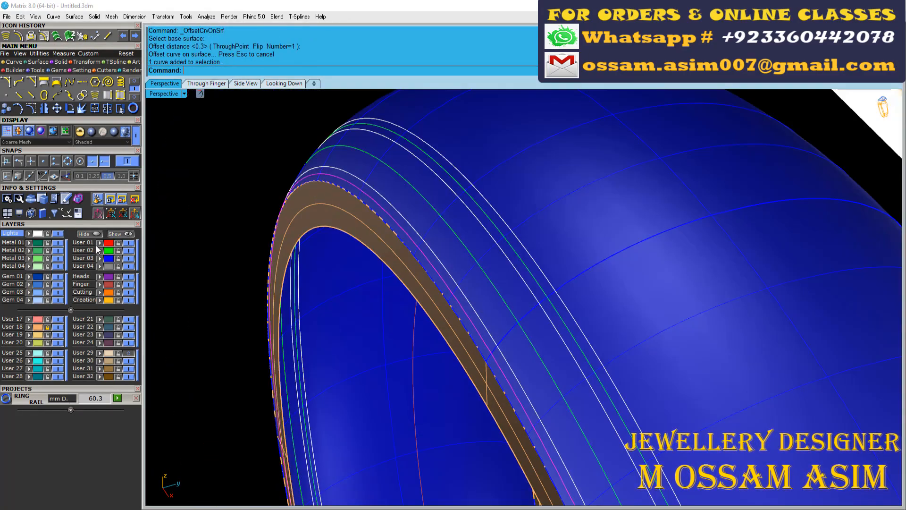
key(Delete)
Step: Rebuild the three green guide curves together as degree 3 curves, deleting the input curves
scroll(443, 278, down, 2)
right_drag(335, 208, 546, 334)
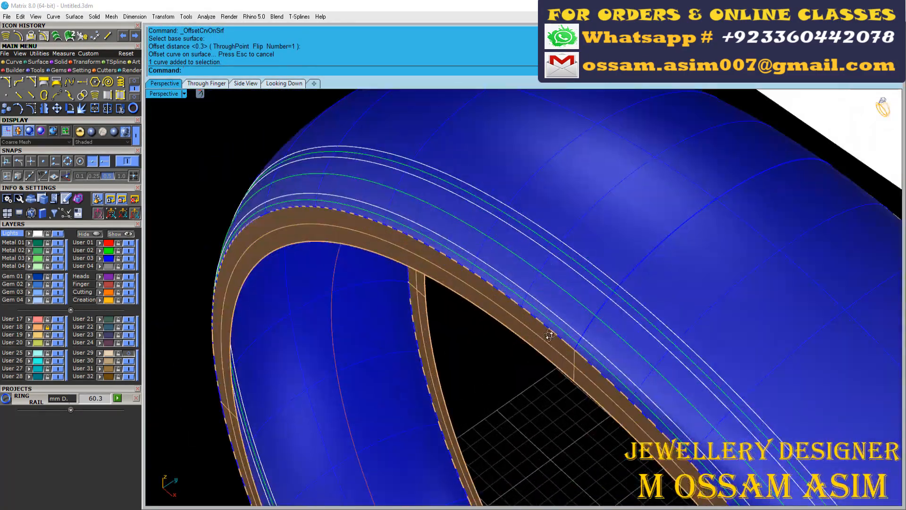
scroll(545, 334, up, 5)
click(547, 339)
shift+drag(351, 268, 401, 281)
right_drag(400, 281, 217, 156)
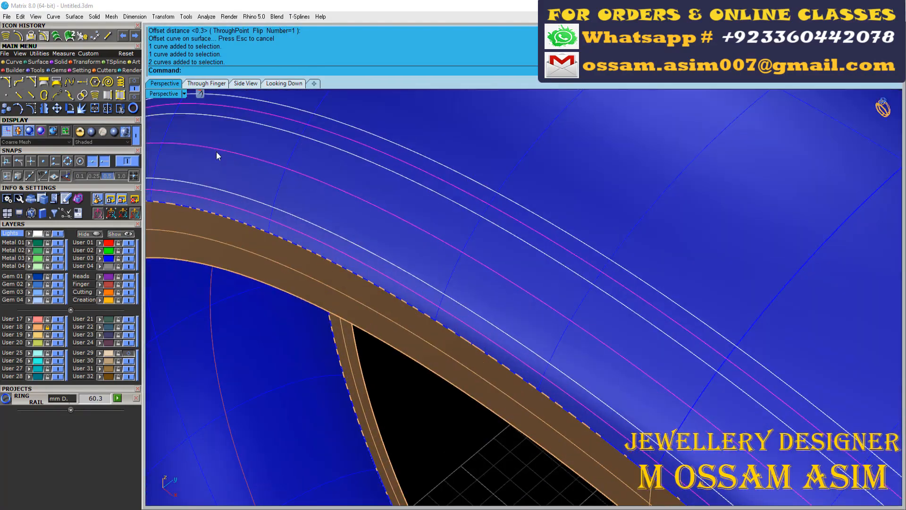
click(57, 36)
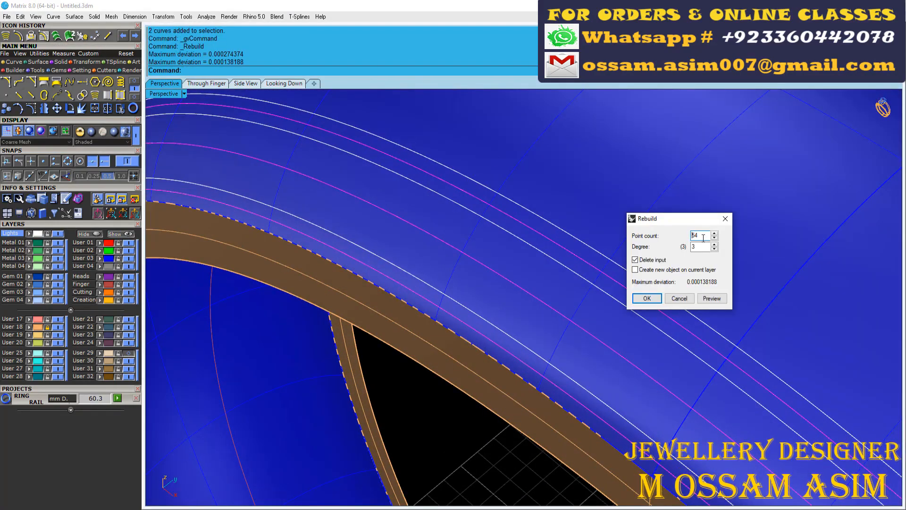
key(Return)
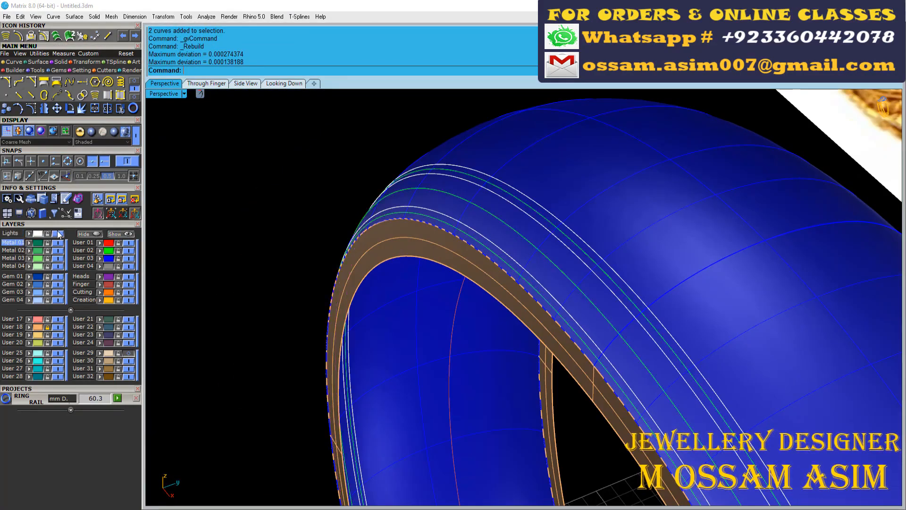
Step: Start a helix around the green guide curve farthest from the side edge, with a diameter of 0.3
scroll(584, 275, up, 2)
click(628, 273)
click(607, 266)
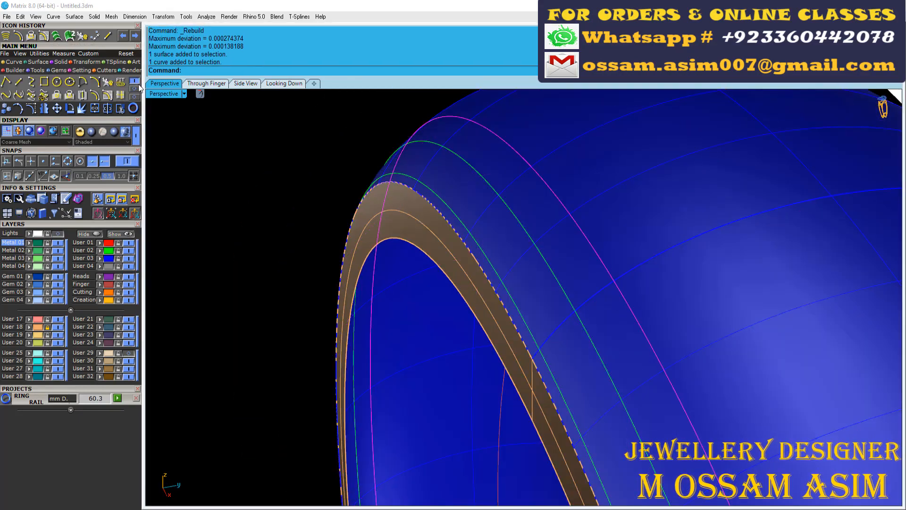
click(135, 88)
click(121, 82)
click(232, 70)
click(513, 150)
scroll(514, 155, down, 3)
right_drag(514, 156, 509, 208)
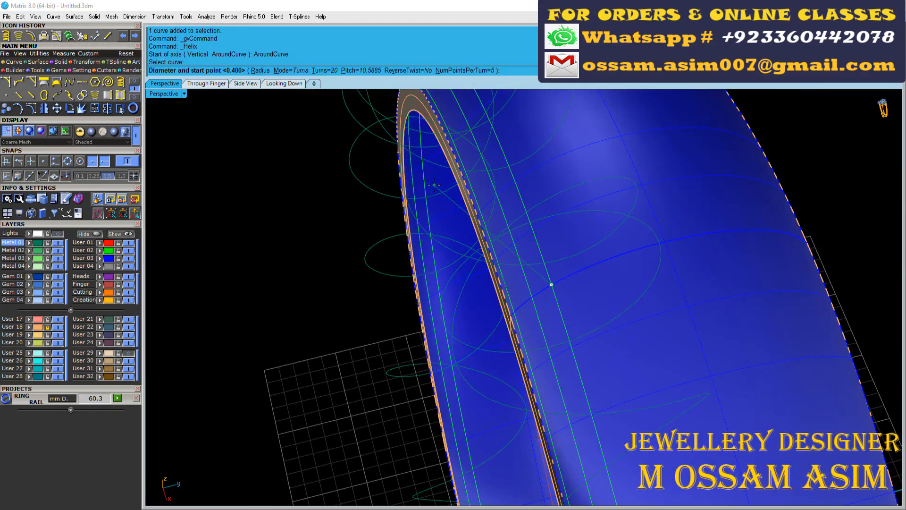
text(.3)
key(Return)
Step: Try the helix with 1002 turns and with 11 turns
shift+right_drag(422, 174, 376, 166)
click(322, 71)
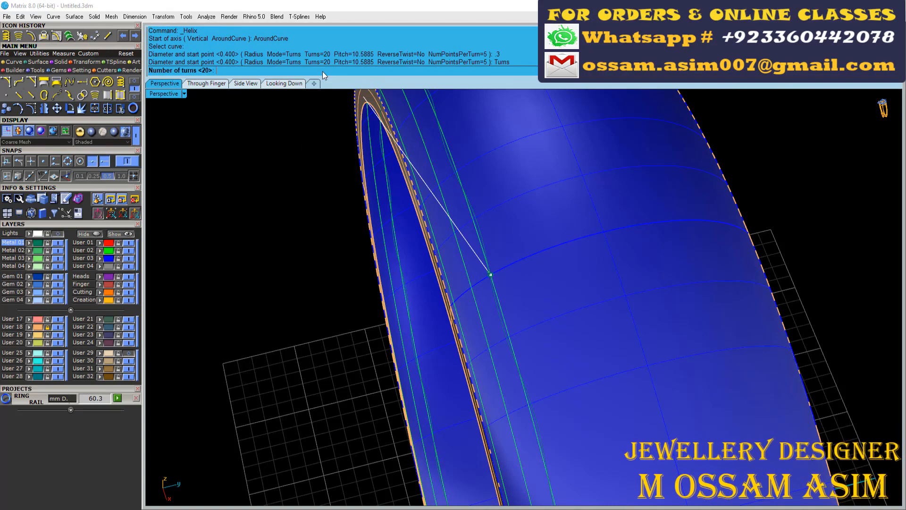
text(1002)
key(Return)
click(325, 70)
text(1)
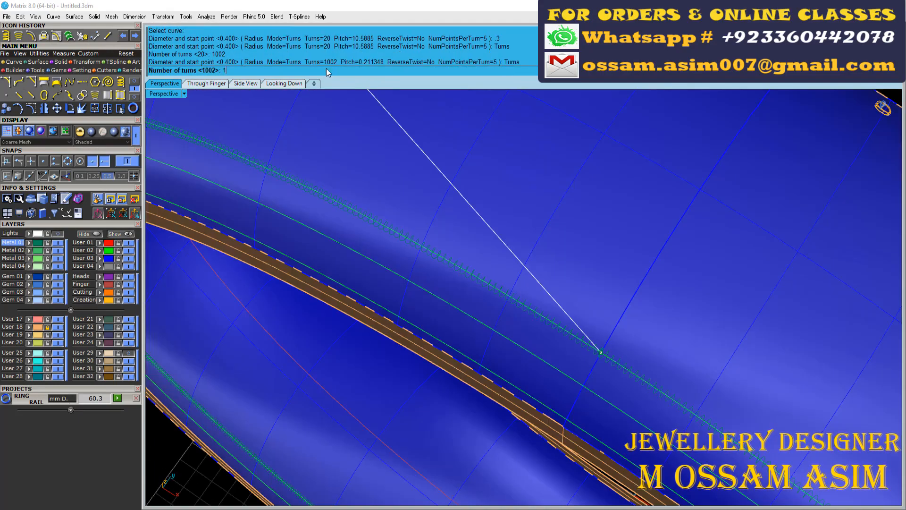
text(1)
key(Return)
Step: Set the helix to 100 turns
click(326, 70)
text(100)
key(Return)
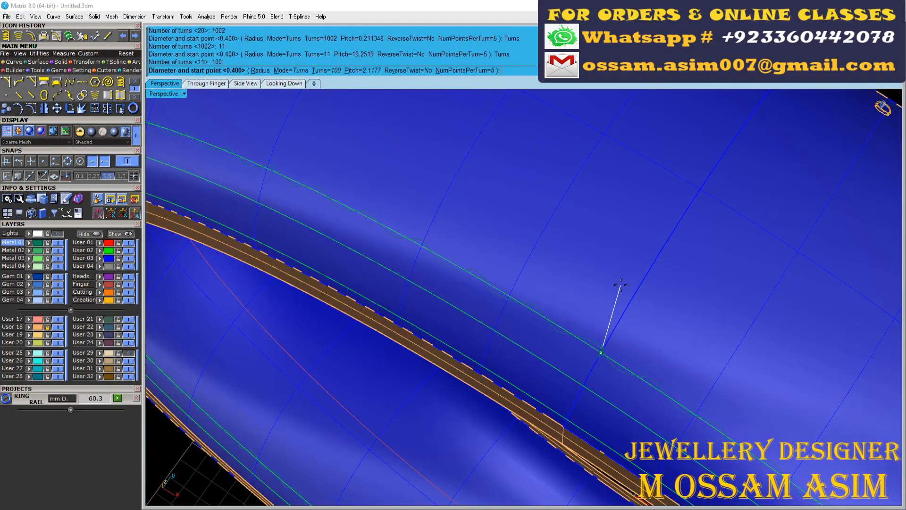
Step: Hide the blue band's User 03 layer and make the Creation layer current
scroll(190, 280, down, 6)
click(129, 259)
scroll(500, 283, up, 5)
right_drag(500, 283, 339, 274)
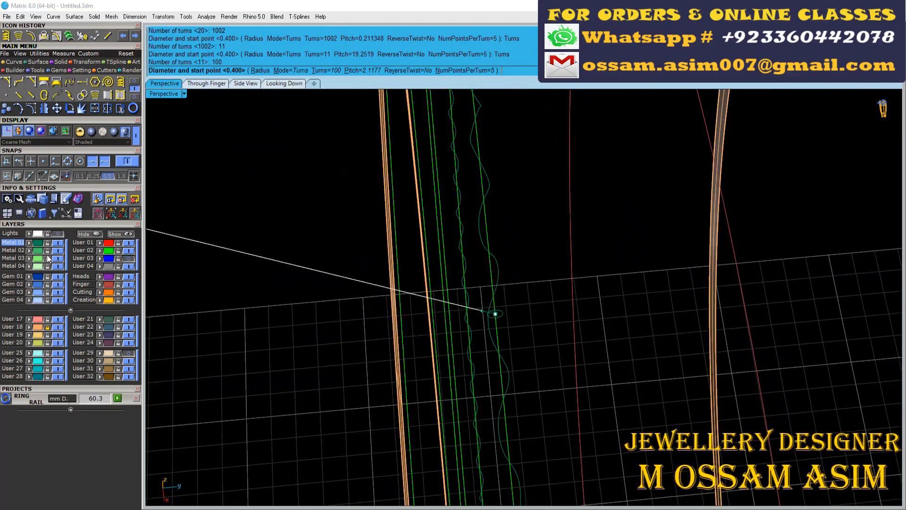
click(82, 302)
Step: Confirm the 0.3 helix diameter and place the helix's start point to one side of the guide curve
right_drag(491, 316, 604, 358)
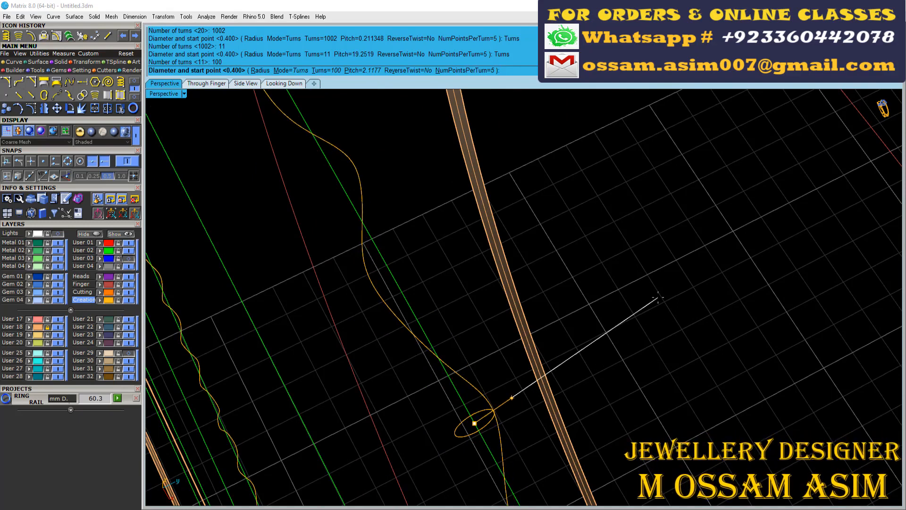
text(.3)
key(Return)
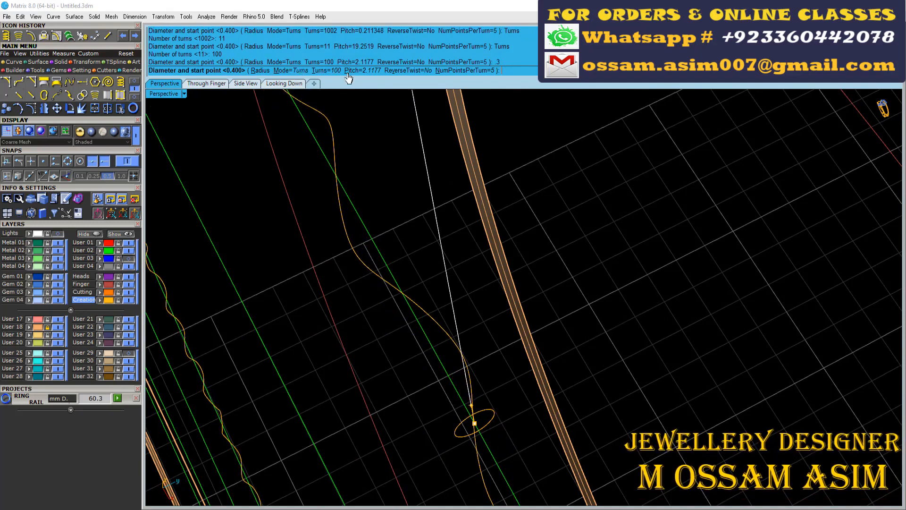
click(658, 240)
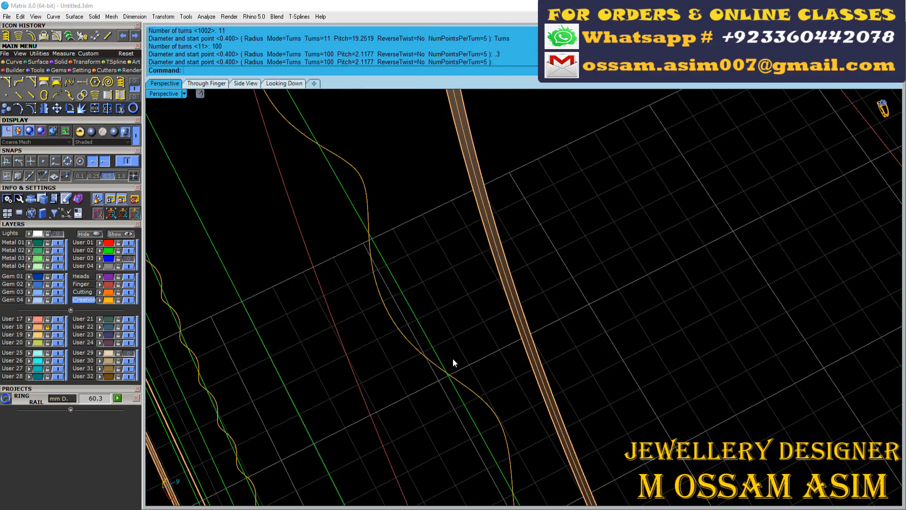
Step: Create a second 0.3 diameter helix with 100 turns around the same guide curve, starting on the opposite side
right_click(452, 358)
click(231, 71)
click(394, 283)
key(Return)
click(368, 477)
Step: Pipe both intertwined helix curves with a diameter of 0.35 to form the twisted rope
scroll(472, 401, up, 5)
drag(491, 370, 460, 425)
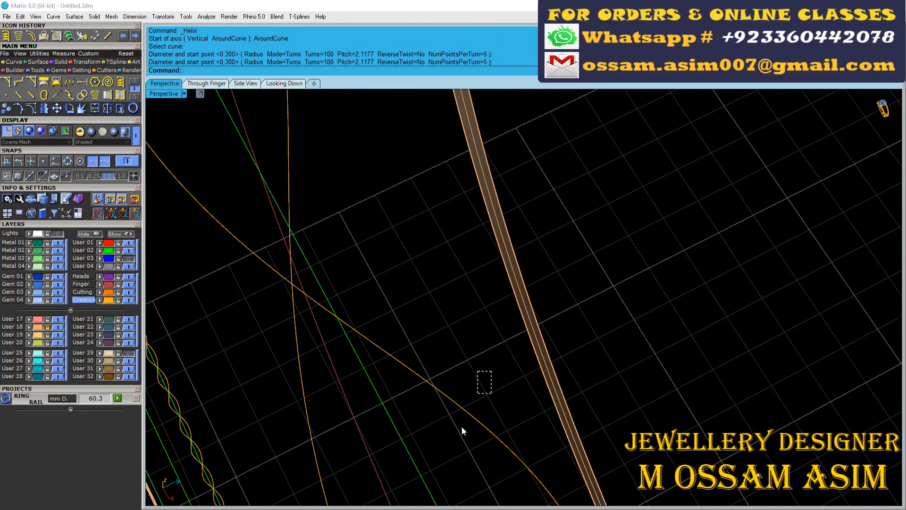
shift+click(307, 292)
scroll(401, 302, down, 5)
click(60, 62)
click(6, 95)
click(225, 71)
scroll(263, 135, down, 3)
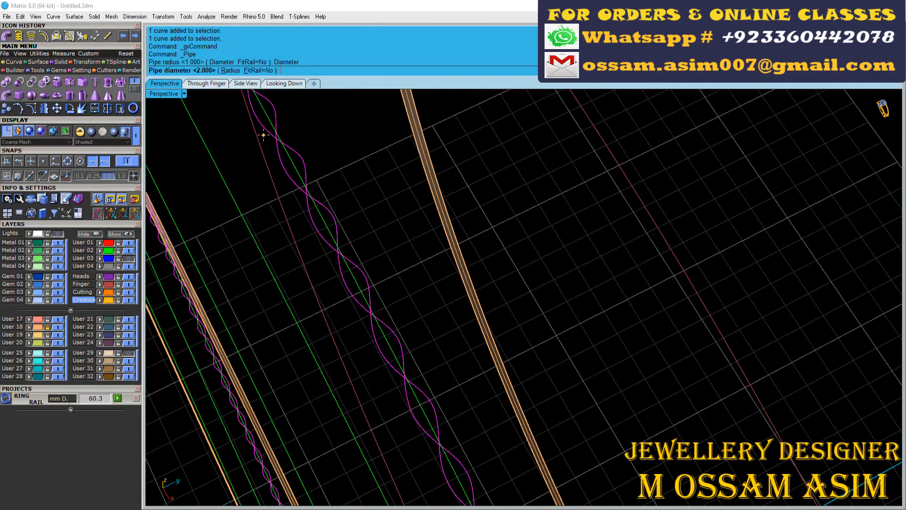
text(.35)
key(Return)
scroll(412, 386, up, 2)
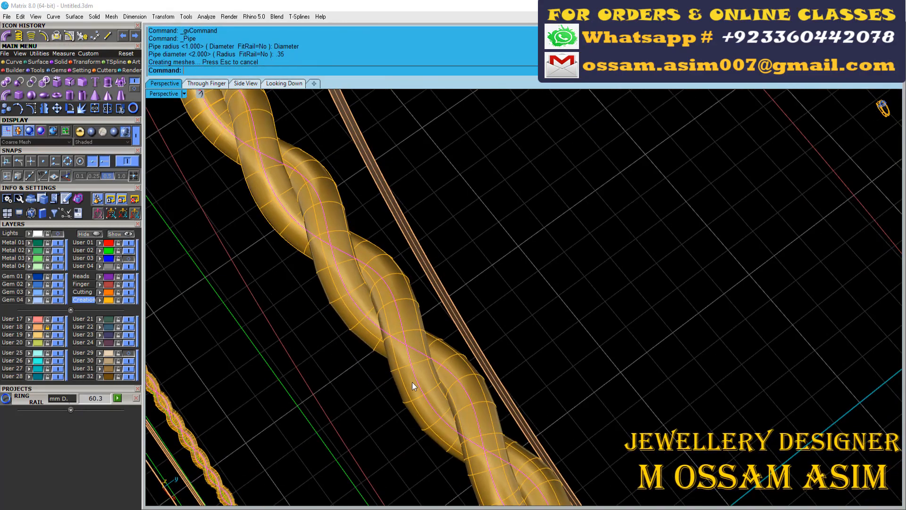
Step: Undo the rope pipes and delete the two 100-turn helix curves
scroll(412, 381, down, 2)
key(ctrl+z)
key(Delete)
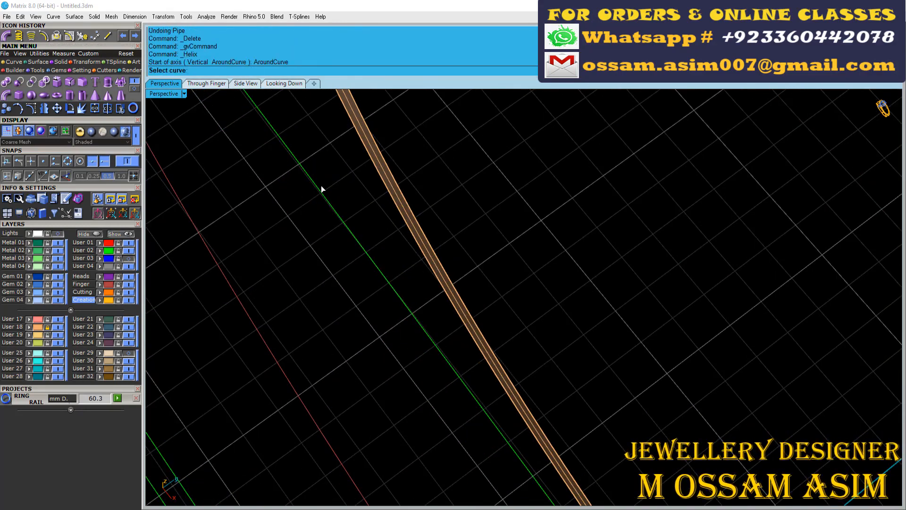
Step: Create two opposing helices of 0.3 diameter with 150 turns around the same guide curve, starting on opposite sides
click(321, 188)
click(324, 69)
text(150)
key(Return)
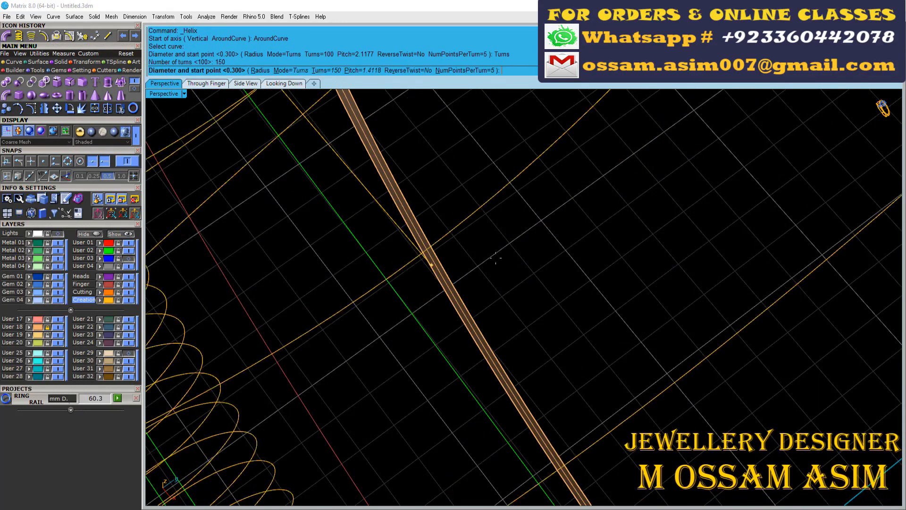
key(Return)
scroll(493, 302, down, 2)
click(288, 118)
key(Return)
click(350, 178)
key(Return)
click(292, 169)
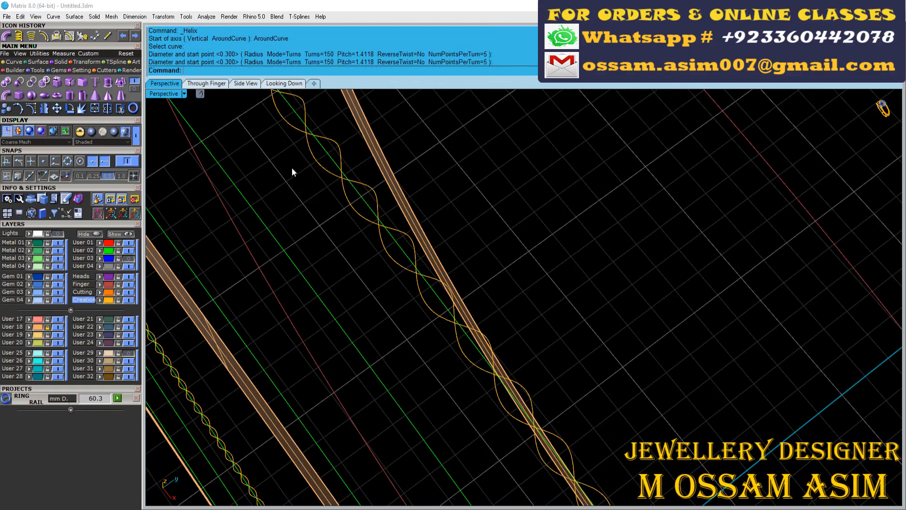
Step: Pipe both 150-turn helix curves with a diameter of 0.35 and check how tightly the rope strands fit
scroll(329, 159, up, 2)
click(350, 160)
shift+click(329, 179)
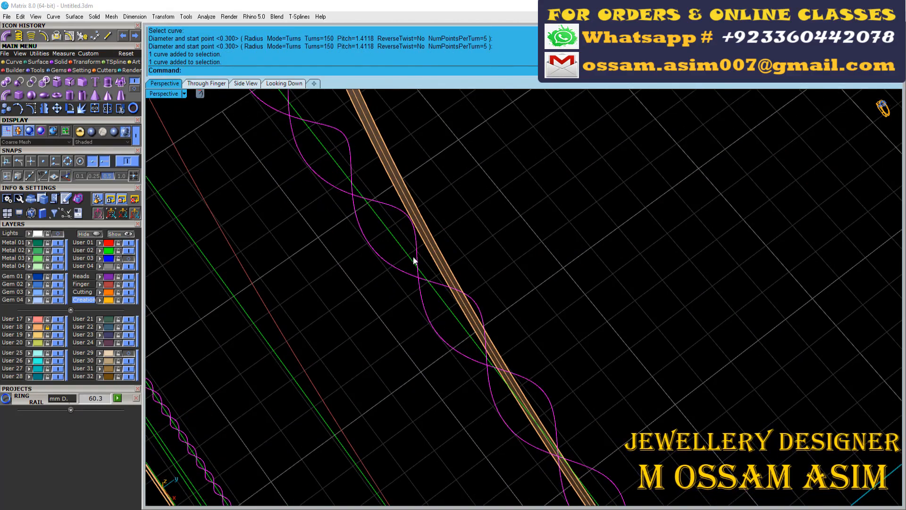
scroll(412, 256, down, 2)
click(6, 35)
key(Return)
right_drag(395, 208, 500, 304)
scroll(542, 222, up, 3)
scroll(494, 221, down, 2)
scroll(445, 326, up, 3)
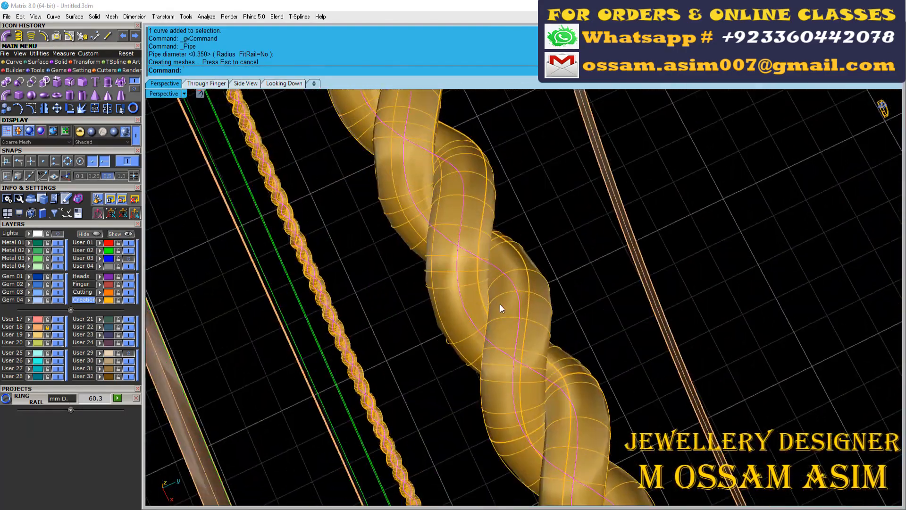
Step: Delete the two 0.35 diameter rope pipes, keeping their helix curves
click(500, 303)
key(Delete)
click(466, 302)
key(Delete)
Step: Try piping the two helix curves with a 0.3 diameter, undo the pipes and delete the helices
drag(486, 279, 465, 264)
scroll(474, 285, up, 4)
mouse_move(502, 256)
right_down()
mouse_move(474, 286)
mouse_move(486, 212)
mouse_move(507, 249)
right_up()
click(486, 211)
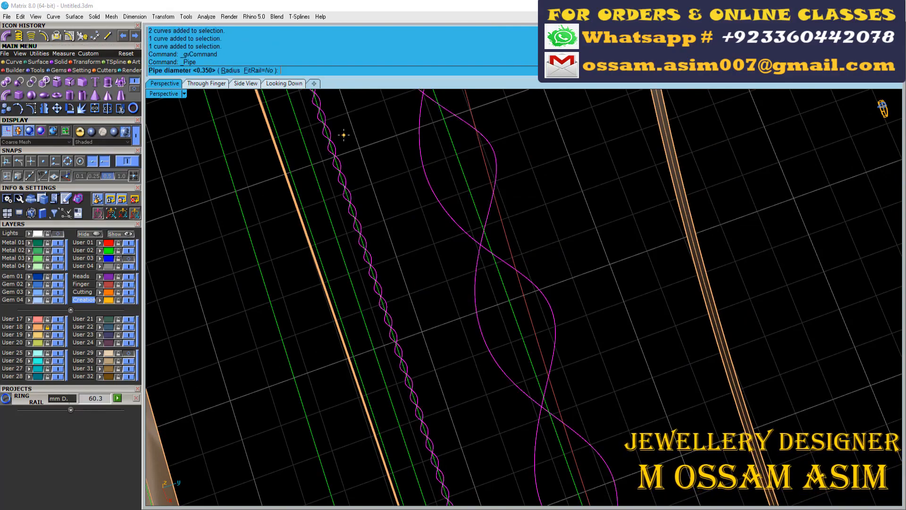
key(Return)
right_drag(343, 134, 550, 239)
key(ctrl+z)
key(Delete)
Step: Create two opposing helices of 0.35 diameter with 150 turns around the guide curve
click(525, 262)
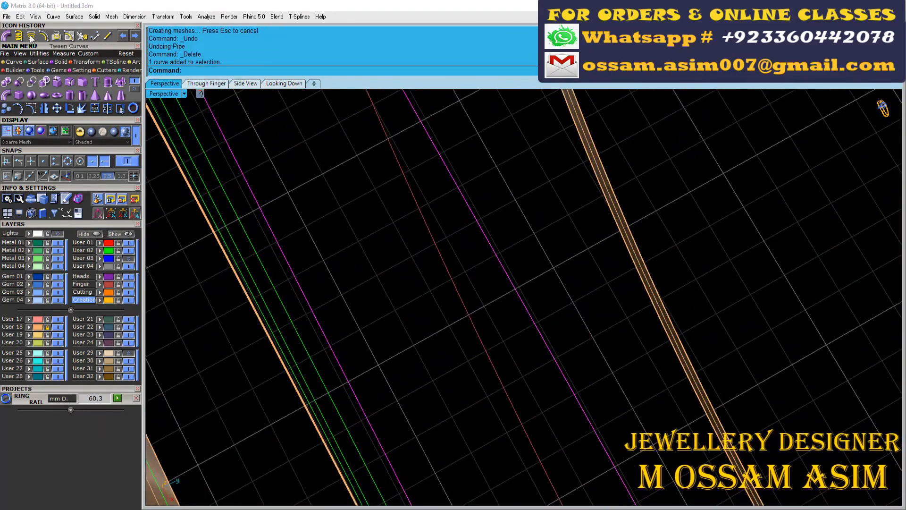
click(232, 71)
text(.35)
key(Return)
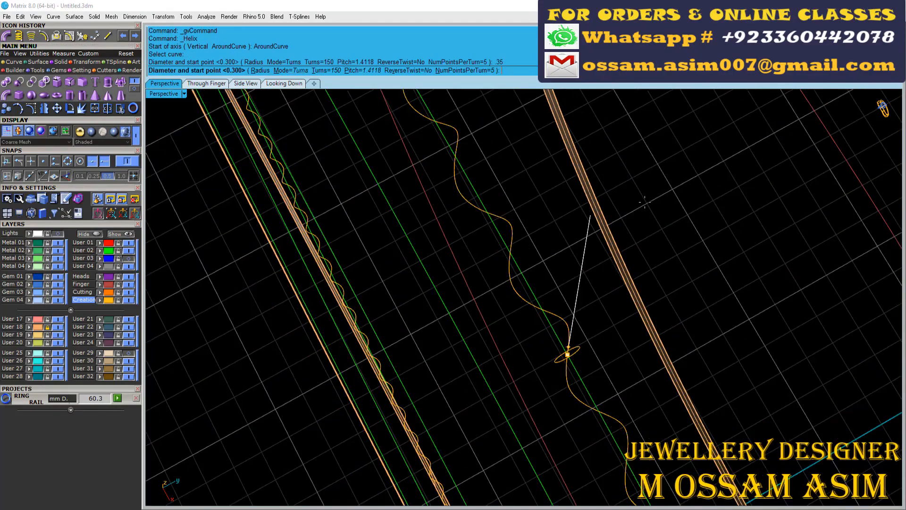
click(825, 208)
right_click(825, 208)
click(231, 71)
key(Return)
click(491, 396)
Step: Pipe both 0.35 diameter helices with a diameter of 0.3 to form the twisted rope
scroll(549, 381, up, 3)
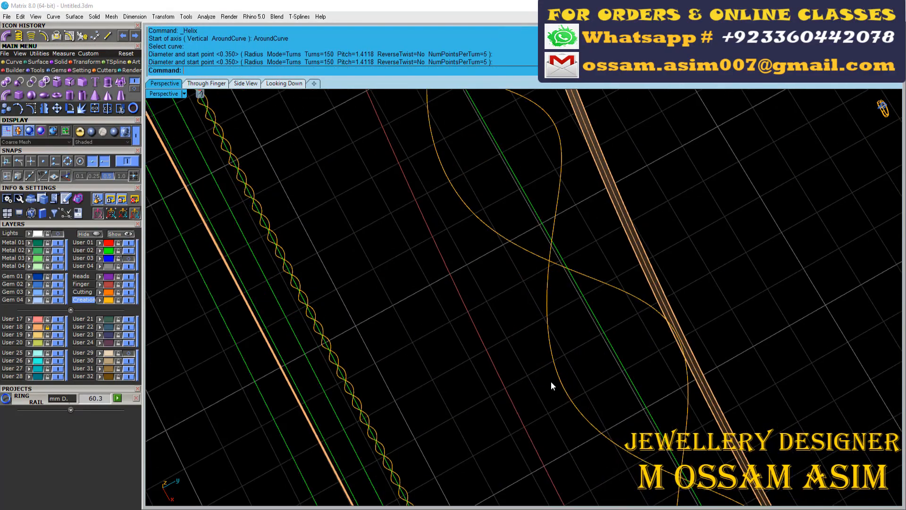
click(556, 371)
shift+click(528, 250)
click(5, 40)
right_click(514, 213)
scroll(514, 212, down, 5)
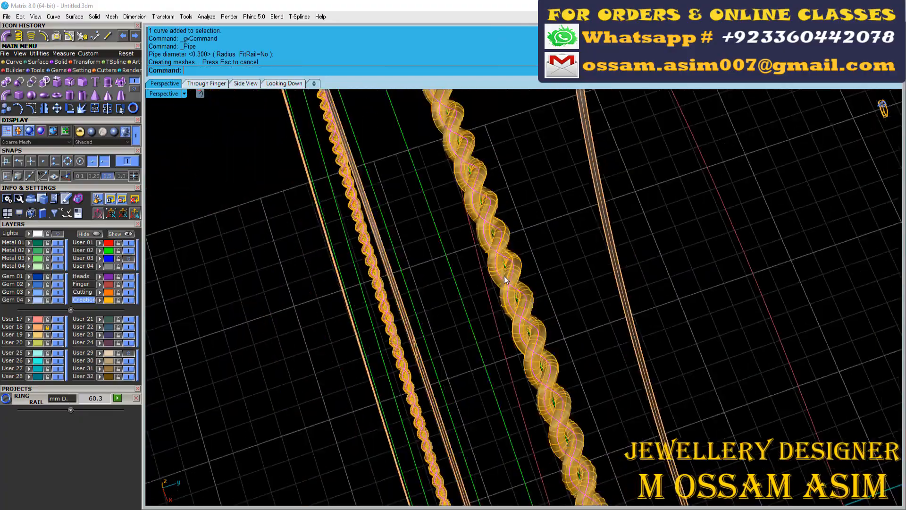
Step: Inspect the twisted rope from several angles, checking the gaps between its strands along the guide curve
scroll(504, 275, up, 4)
right_drag(504, 275, 675, 279)
scroll(647, 196, up, 5)
click(609, 203)
scroll(602, 214, down, 7)
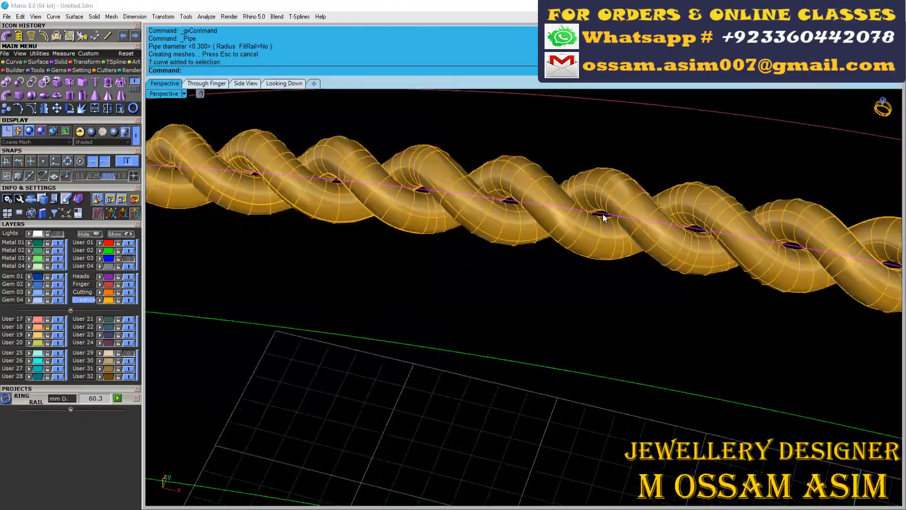
right_drag(602, 213, 557, 354)
key(Escape)
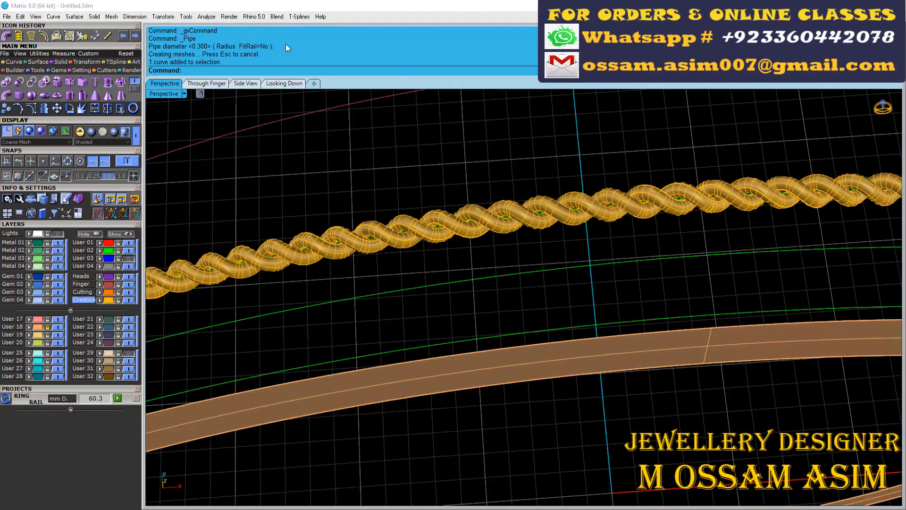
Step: Create a 0.35 diameter helix around the second border guide curve, trying a 1.41 pitch before setting 144 turns
scroll(293, 47, up, 4)
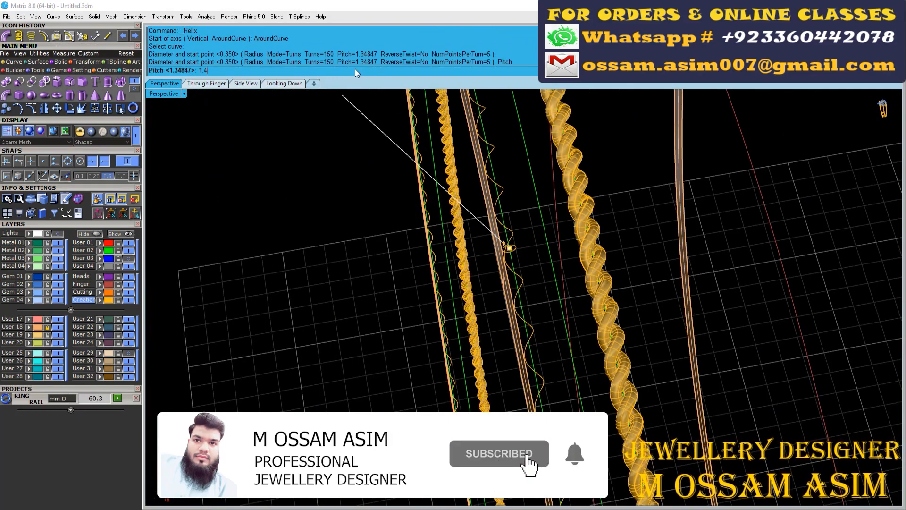
text(1)
key(Return)
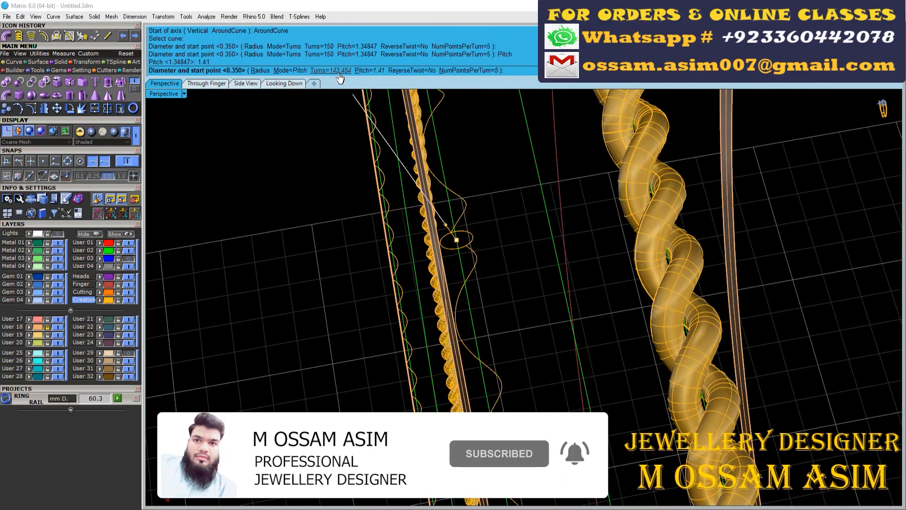
click(339, 73)
text(144)
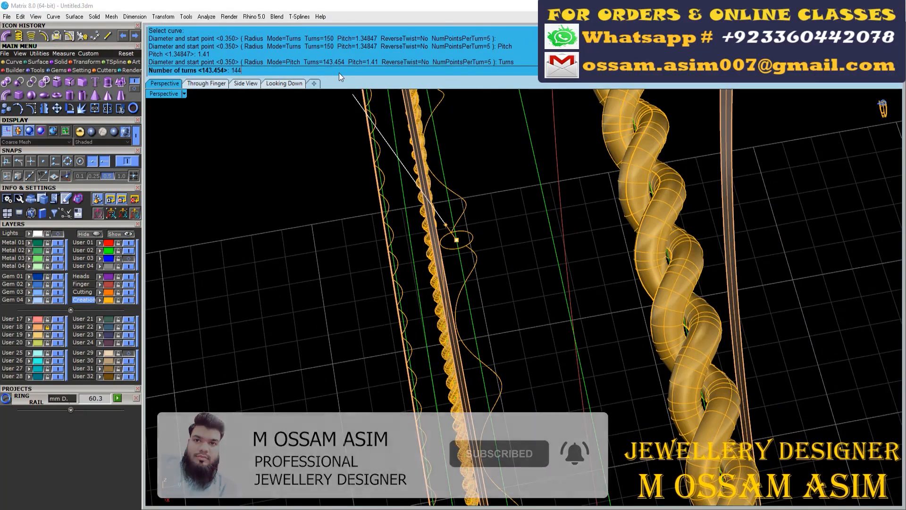
key(Return)
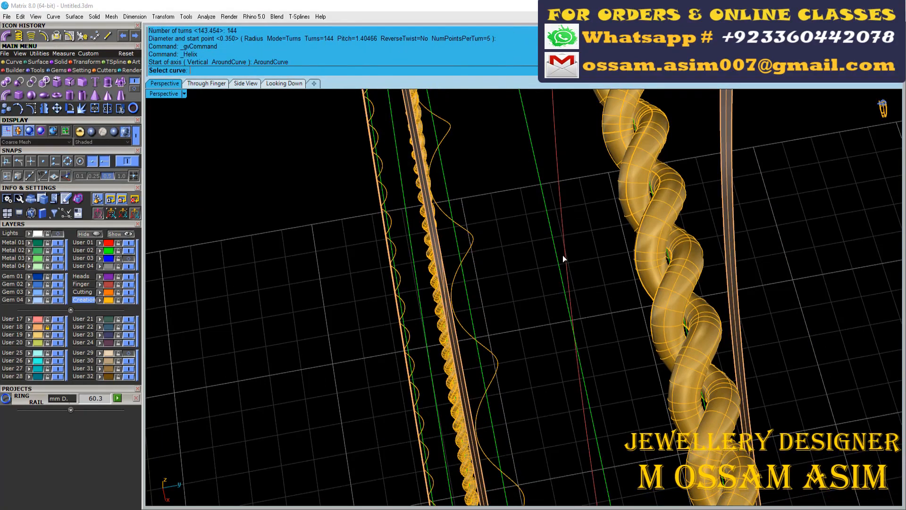
Step: Add the opposing 144-turn helix on the second guide curve and pipe both helices with a diameter of 0.3
click(269, 238)
scroll(443, 251, up, 3)
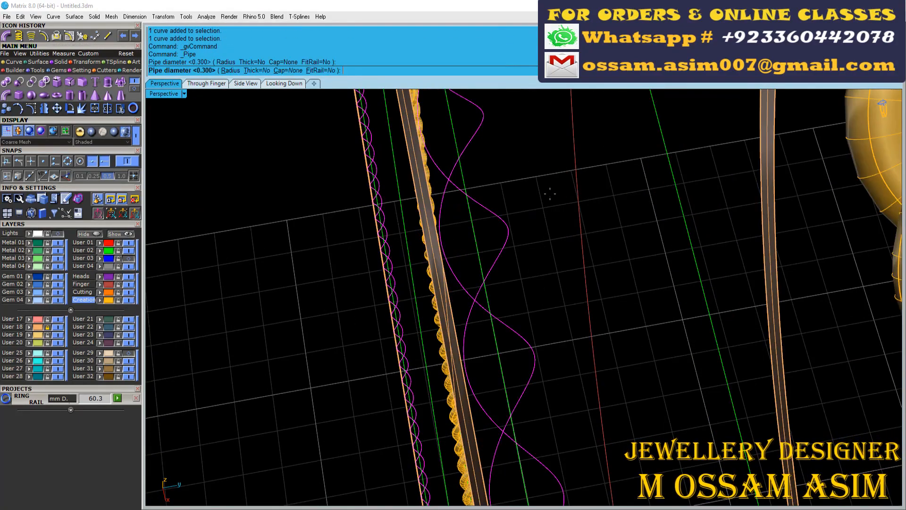
key(Return)
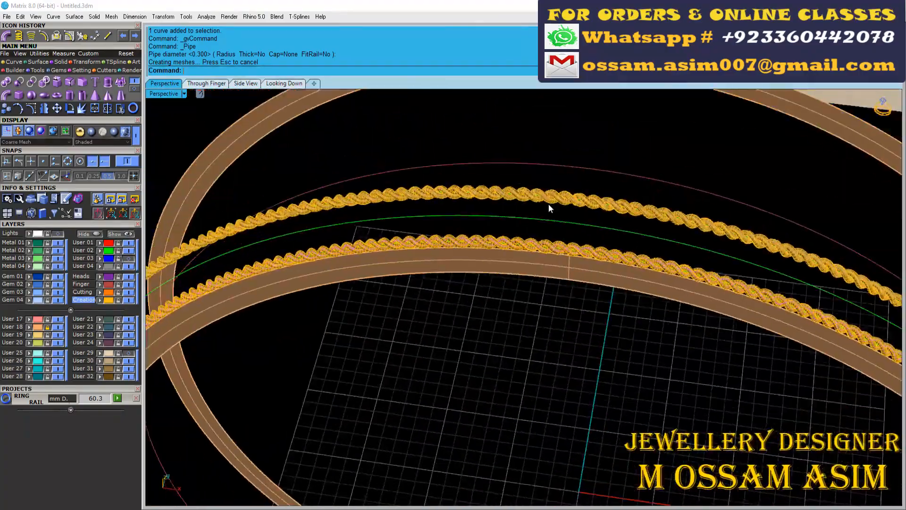
right_drag(548, 208, 522, 201)
scroll(607, 176, up, 4)
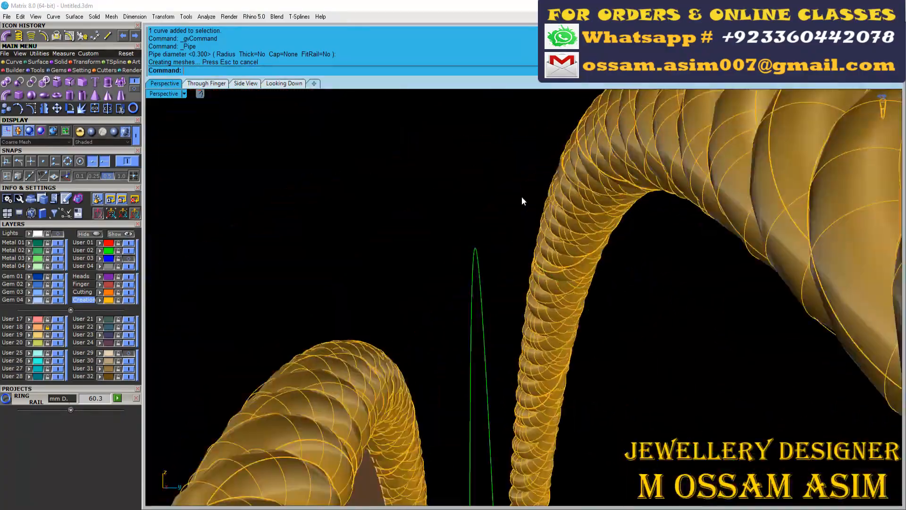
Step: Hide the Creation layer with Cutting current and offset the outer rope's guide curve inward by 0.25 in Through Finger view
click(206, 83)
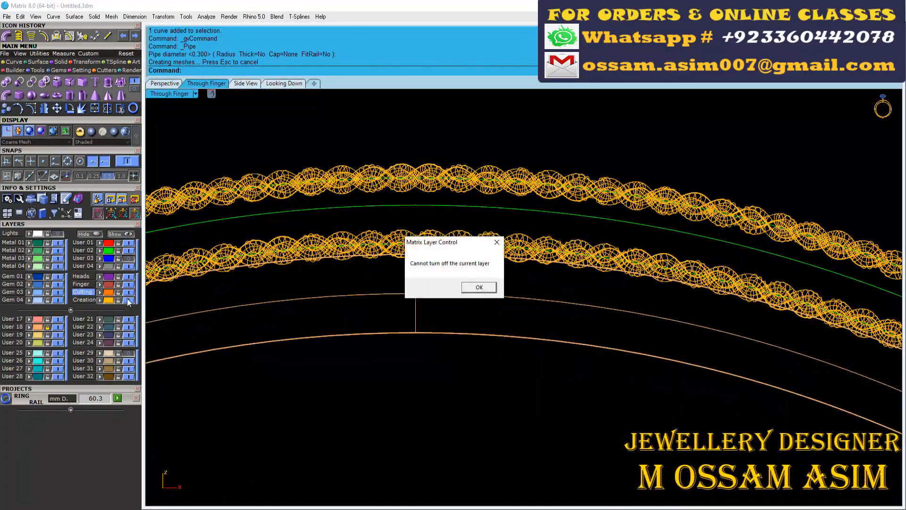
click(128, 300)
scroll(483, 193, up, 3)
click(44, 36)
scroll(405, 185, up, 4)
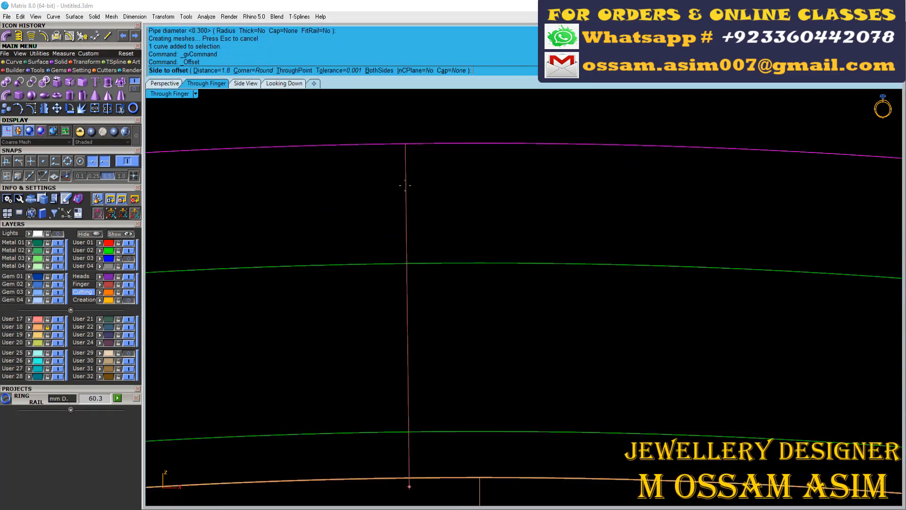
key(Return)
click(405, 186)
scroll(406, 193, down, 8)
Step: Offset the inner rope's guide curve inward by 0.25 and select both offset curves
scroll(422, 305, up, 4)
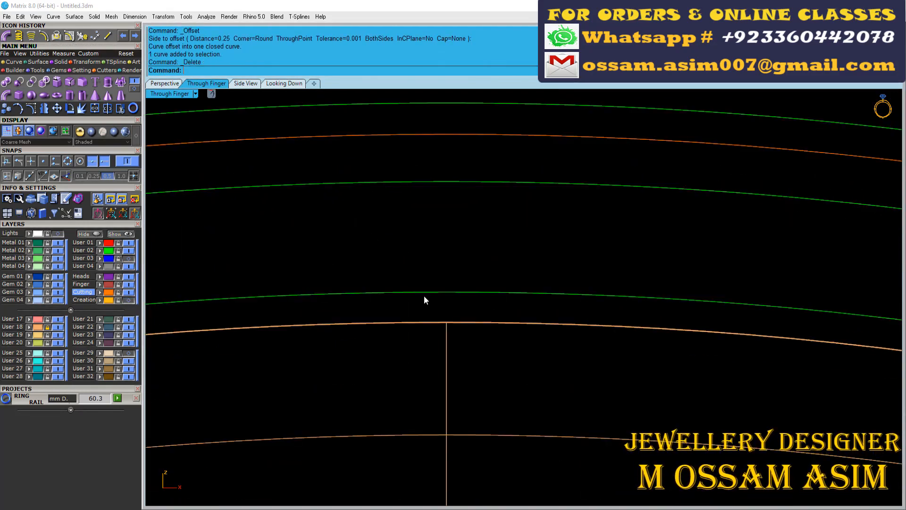
scroll(423, 331, up, 3)
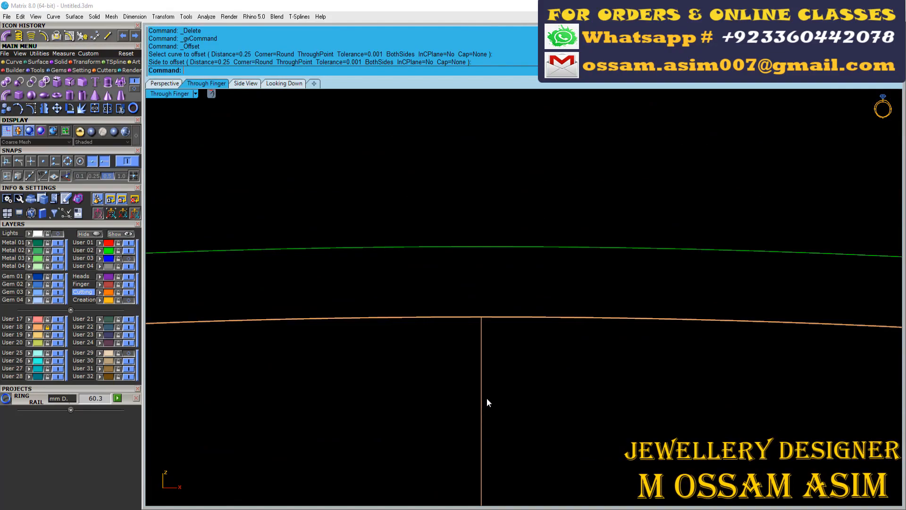
click(425, 322)
scroll(427, 302, down, 10)
shift+click(424, 219)
scroll(427, 213, up, 2)
Step: Show the Creation layer in Perspective view and pipe both offset curves with a diameter of 0.35 beneath the ropes
click(164, 84)
scroll(376, 295, up, 8)
click(129, 300)
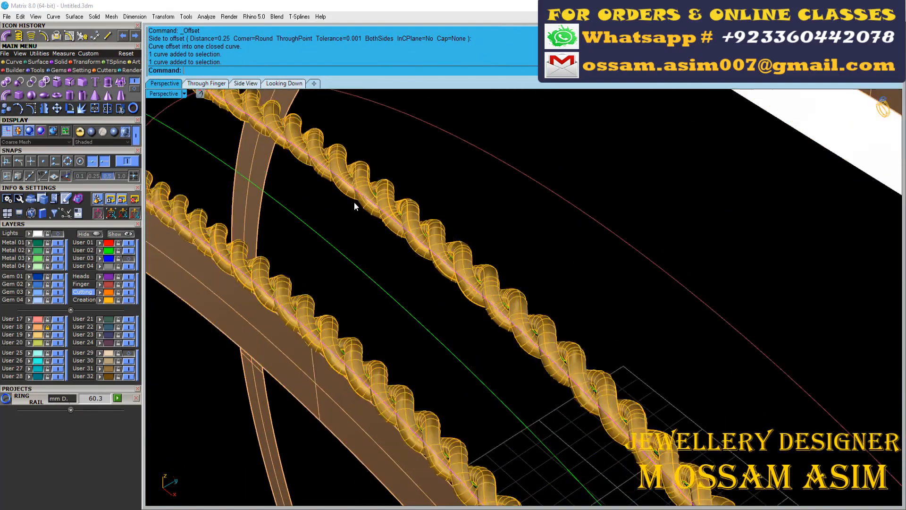
scroll(355, 206, up, 2)
click(5, 36)
text(.35)
key(Return)
Step: Select the guide curve between the two ropes and save the model
right_drag(477, 306, 483, 386)
scroll(419, 285, down, 7)
click(454, 255)
scroll(455, 255, down, 5)
key(ctrl+s)
Step: Create a sphere of 1.8 diameter centred at the origin
click(207, 83)
click(284, 83)
scroll(283, 198, up, 6)
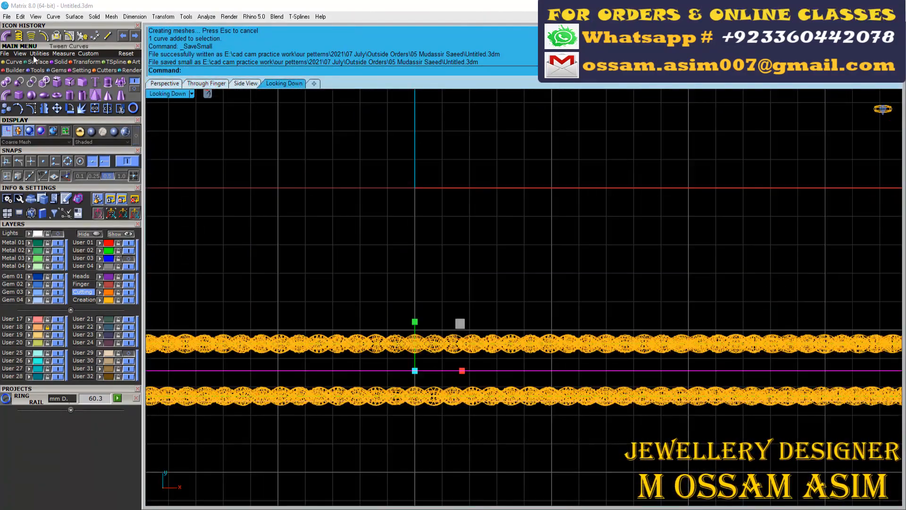
right_drag(316, 145, 312, 176)
key(Return)
Step: Draw a horizontal both-sides line centred at the origin through the sphere in Through Finger view
click(222, 84)
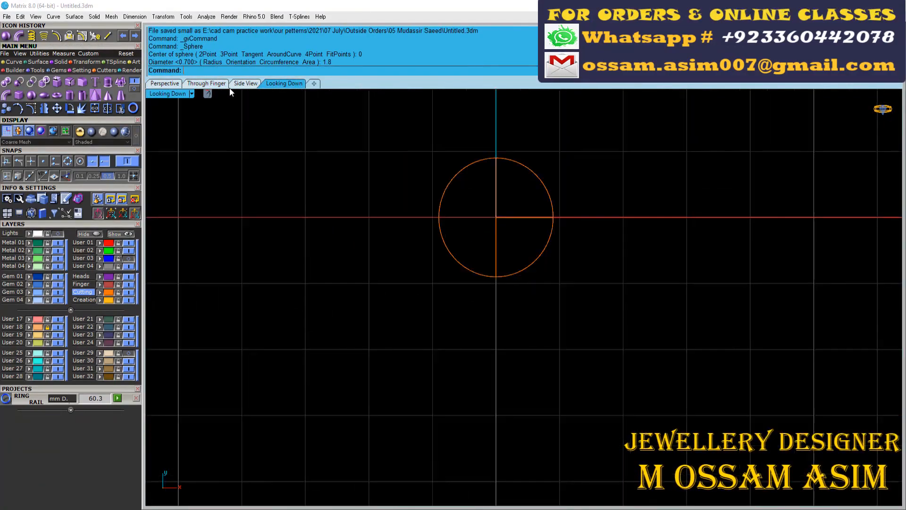
click(344, 182)
scroll(344, 182, up, 6)
scroll(461, 178, down, 6)
key(ctrl+l)
text(0)
key(Return)
click(552, 224)
Step: Move the horizontal line slightly below the sphere's centre and trim away the part of the sphere beneath it
click(527, 251)
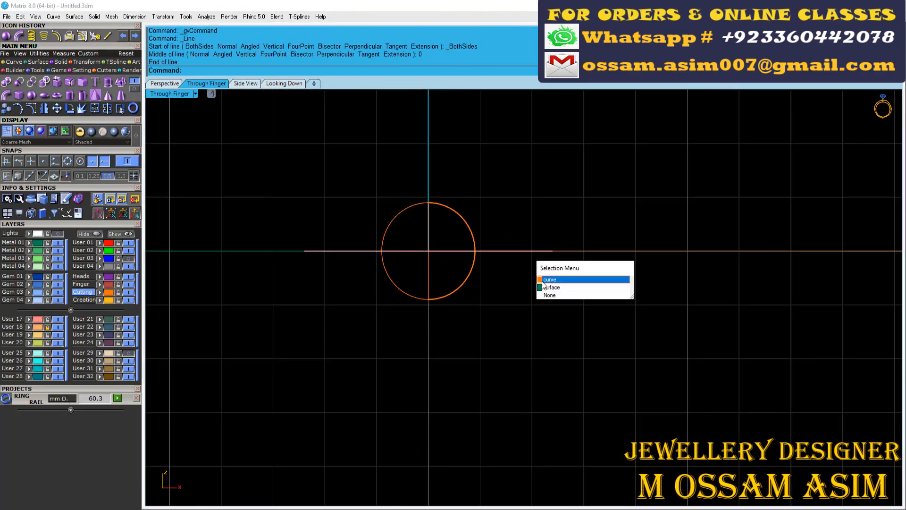
click(548, 279)
drag(429, 232, 429, 232)
scroll(400, 264, up, 10)
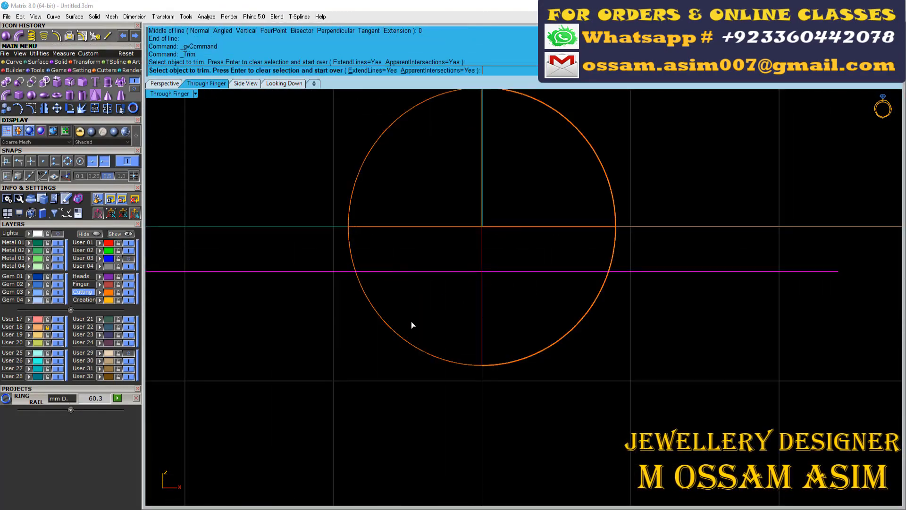
click(408, 342)
scroll(405, 329, up, 4)
scroll(404, 329, down, 4)
key(Return)
Step: Offset the trimmed sphere surface inward by 0.3 as a solid to make a hollow bead
click(505, 156)
key(ctrl+F4)
key(z)
scroll(439, 344, down, 6)
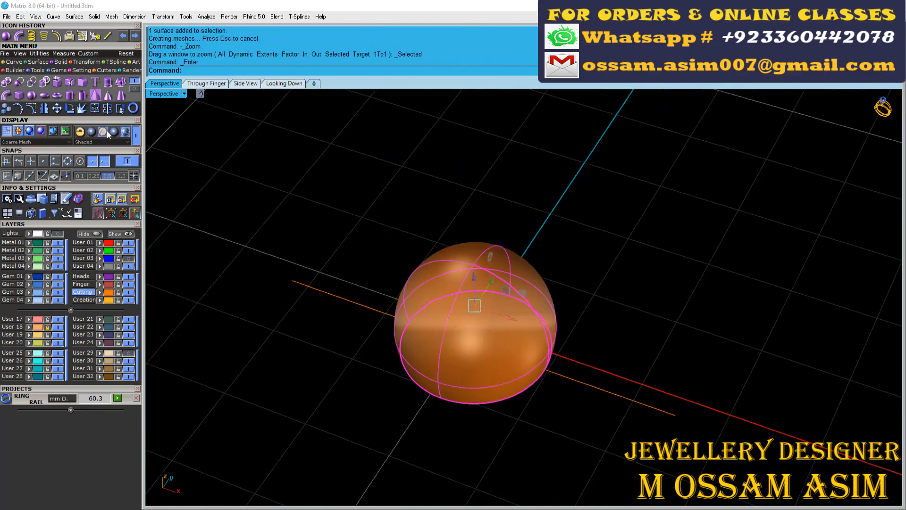
click(39, 62)
click(56, 83)
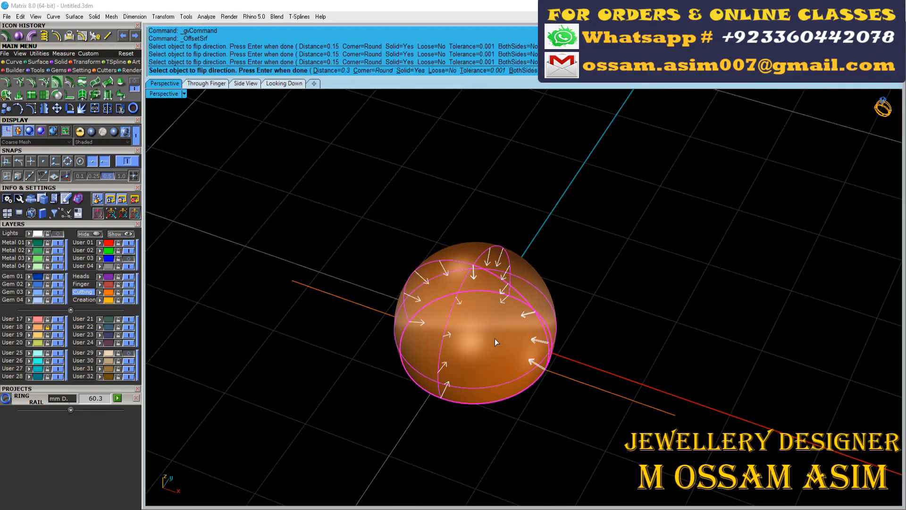
key(Return)
right_drag(495, 342, 477, 342)
scroll(486, 325, down, 5)
Step: Delete the horizontal trim line and move the hollow bead to a light green metal layer
click(495, 317)
click(464, 335)
key(Delete)
click(491, 330)
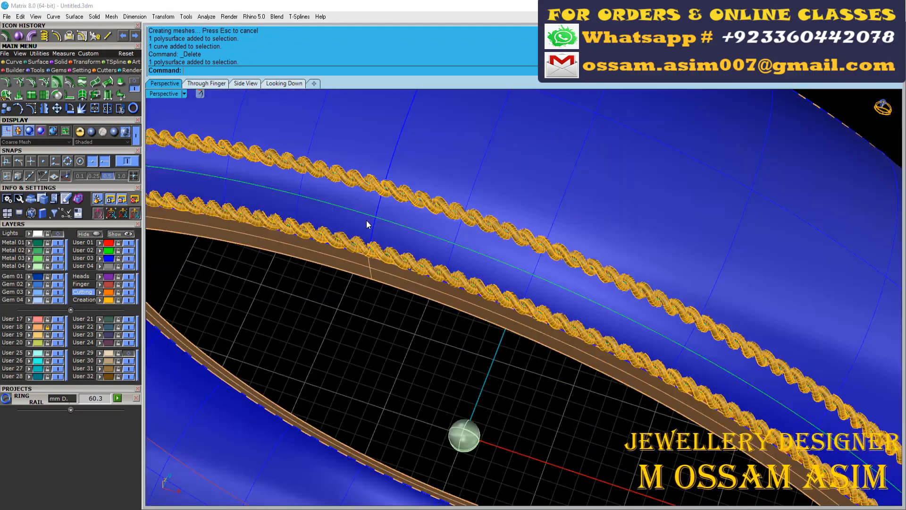
Step: Place the hollow bead repeatedly along the middle guide curve between the ropes with Object on Curve
click(109, 83)
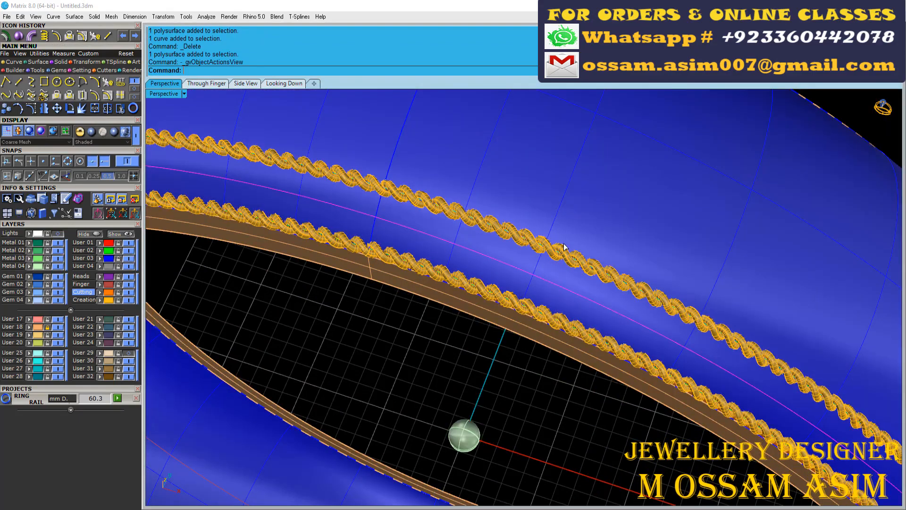
click(505, 222)
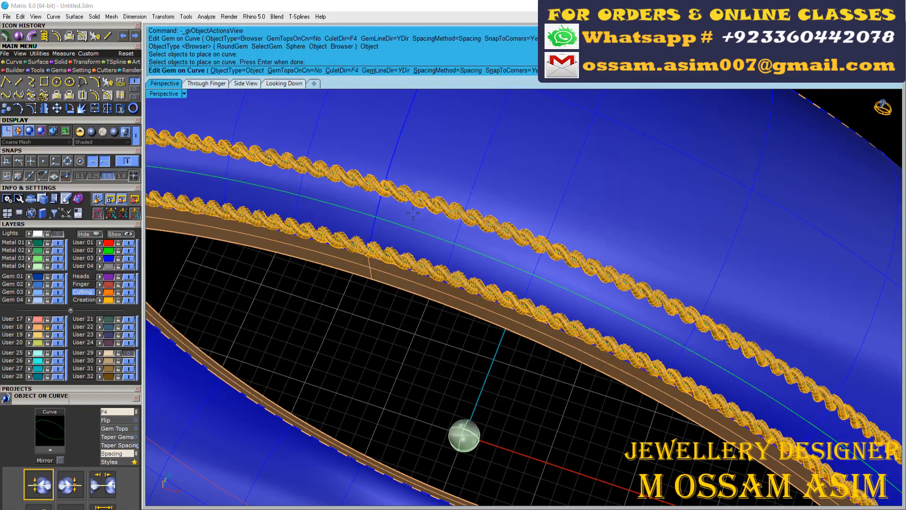
scroll(413, 214, down, 5)
scroll(80, 345, down, 3)
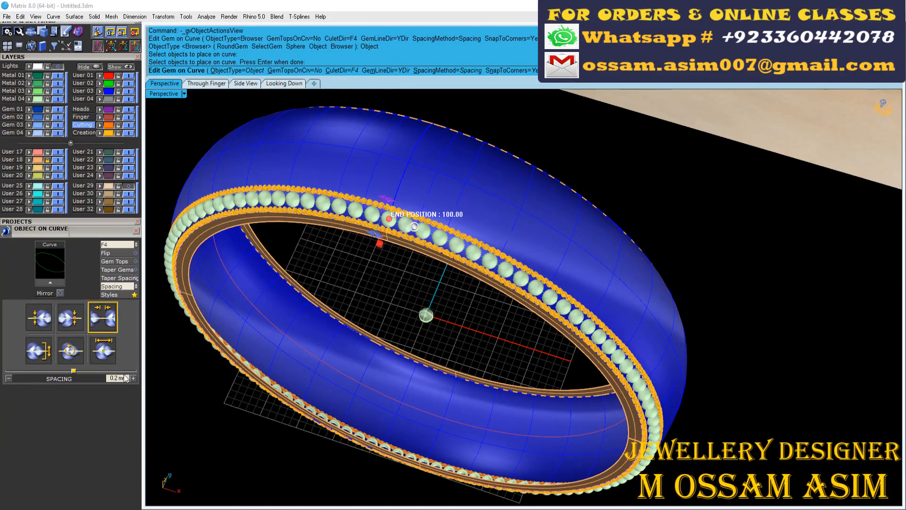
Step: Set the bead spacing along the guide curve to 0 mm and check the fit between the ropes
drag(124, 376, 97, 376)
text(0)
key(Return)
scroll(396, 226, up, 8)
right_drag(415, 227, 98, 268)
scroll(228, 280, down, 6)
right_drag(229, 280, 384, 475)
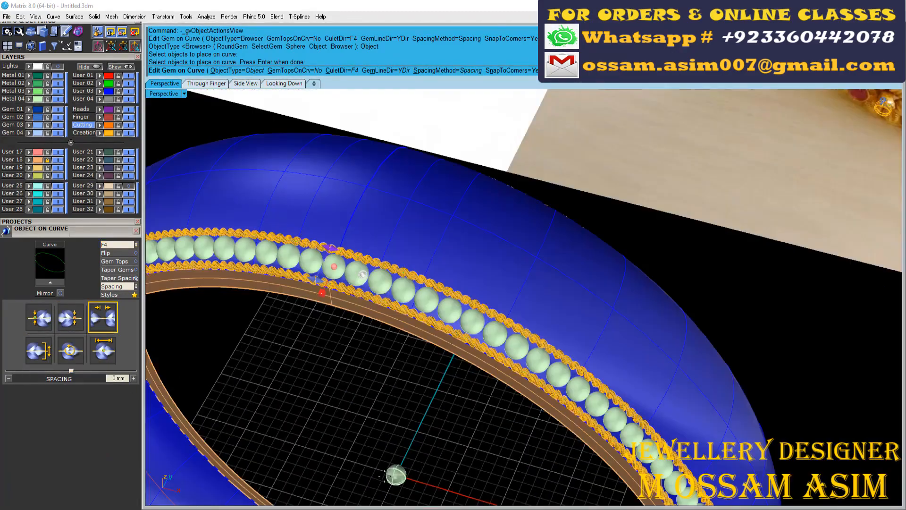
Step: Set the culet direction of the placed beads to Object and accept the bead row between the ropes
right_drag(258, 182, 509, 431)
scroll(594, 327, up, 4)
scroll(548, 367, up, 5)
scroll(465, 236, down, 6)
scroll(509, 432, up, 3)
right_click(519, 372)
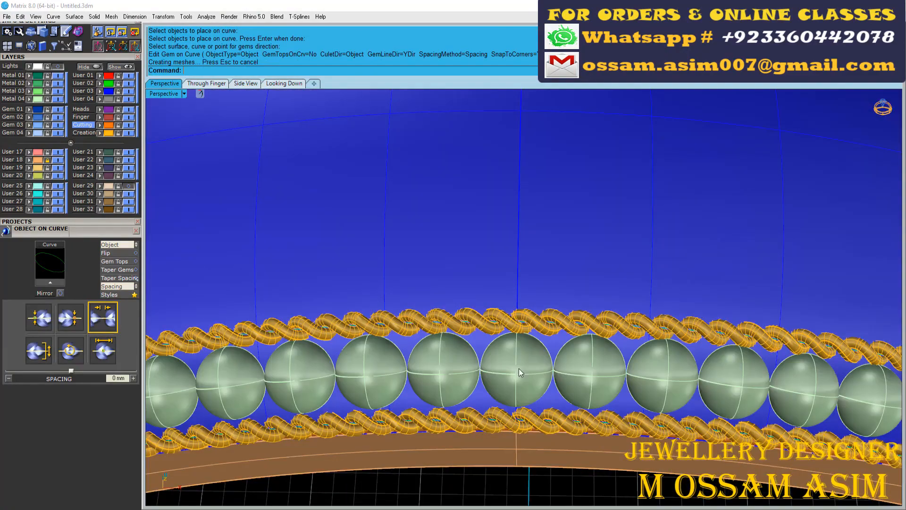
Step: Scale the bead row in two dimensions about the origin 0 in the Through Finger view
scroll(519, 372, down, 5)
click(209, 84)
scroll(447, 293, down, 15)
scroll(74, 61, up, 5)
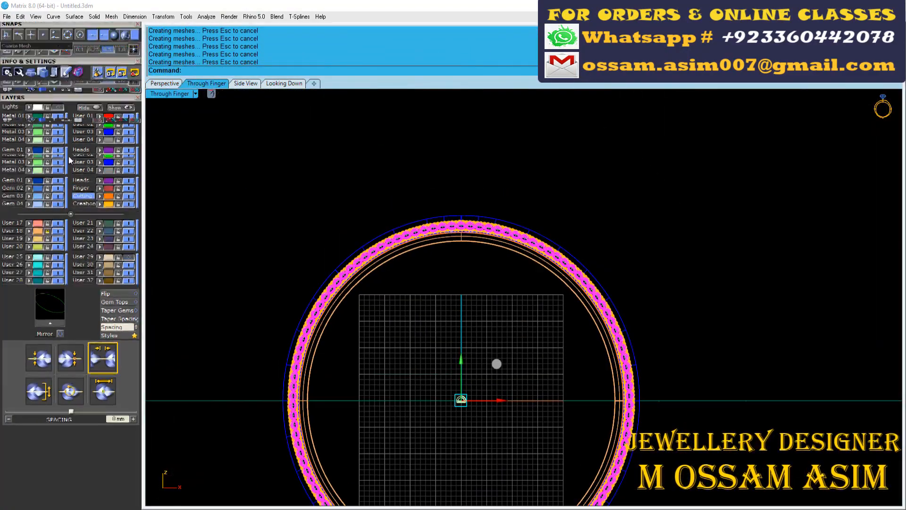
click(23, 75)
scroll(396, 198, up, 8)
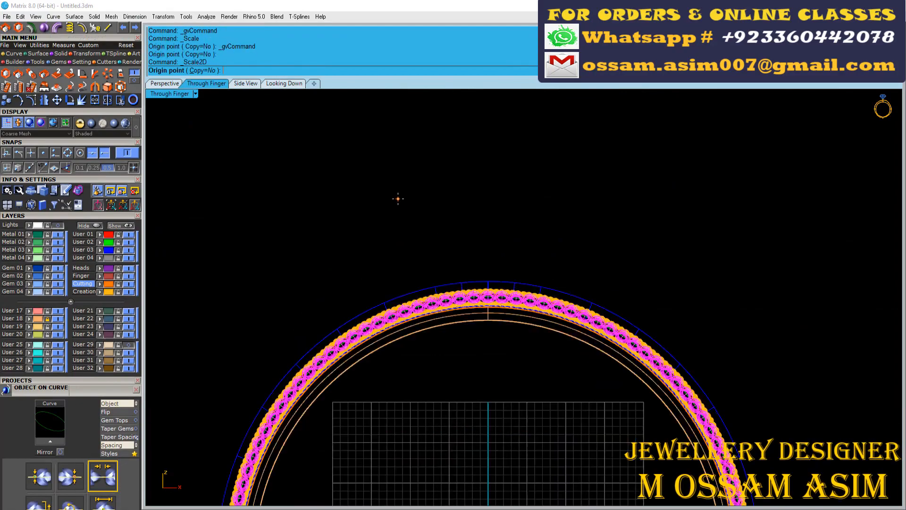
text(0)
key(Return)
Step: Compare the bead row before and after the 2D scaling and examine its fit against both ropes from several sides
click(165, 84)
key(ctrl+z)
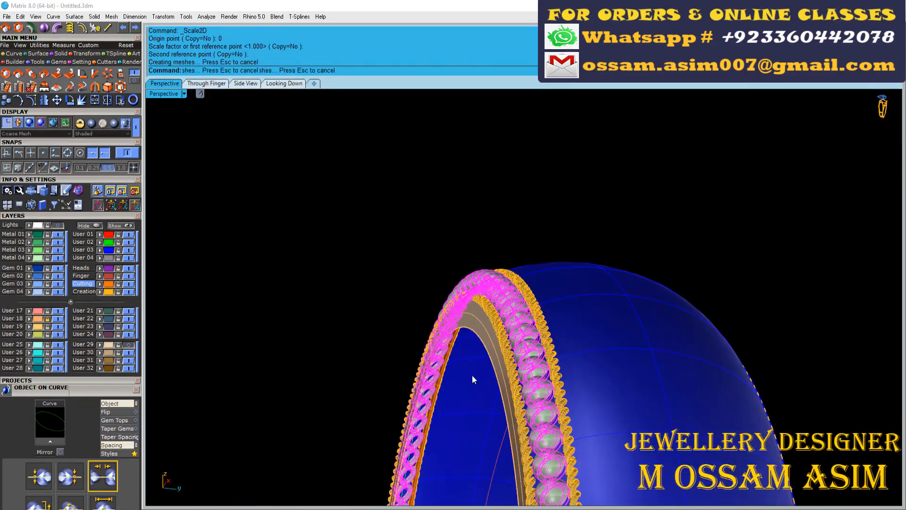
scroll(473, 347, up, 10)
key(ctrl+y)
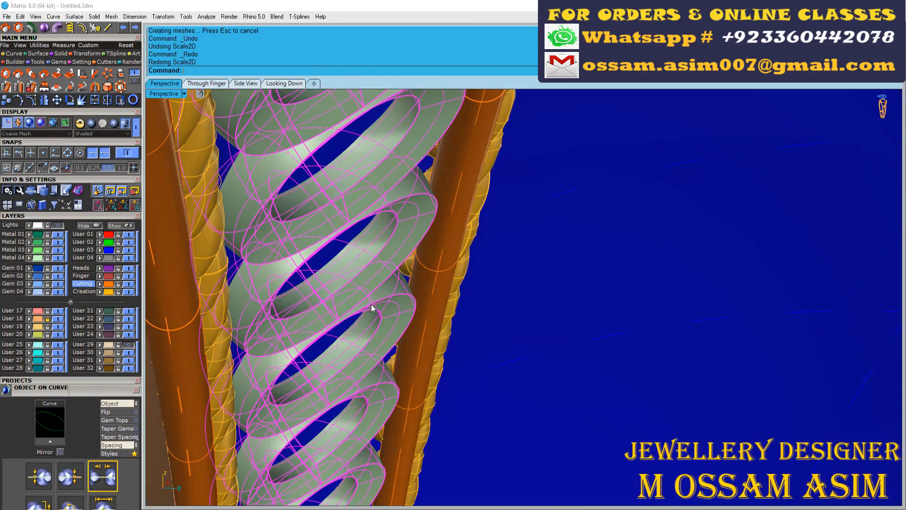
right_drag(371, 306, 461, 392)
scroll(461, 392, down, 10)
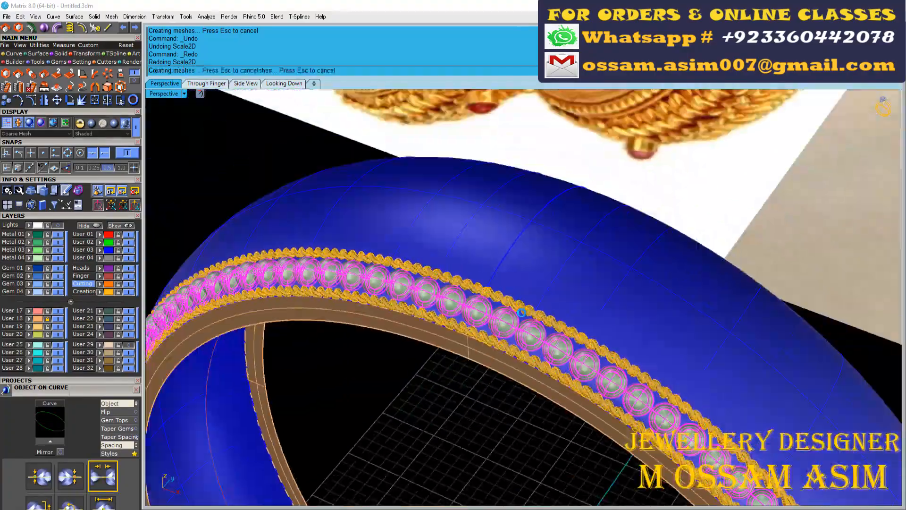
right_drag(442, 225, 459, 351)
click(288, 84)
scroll(441, 306, up, 10)
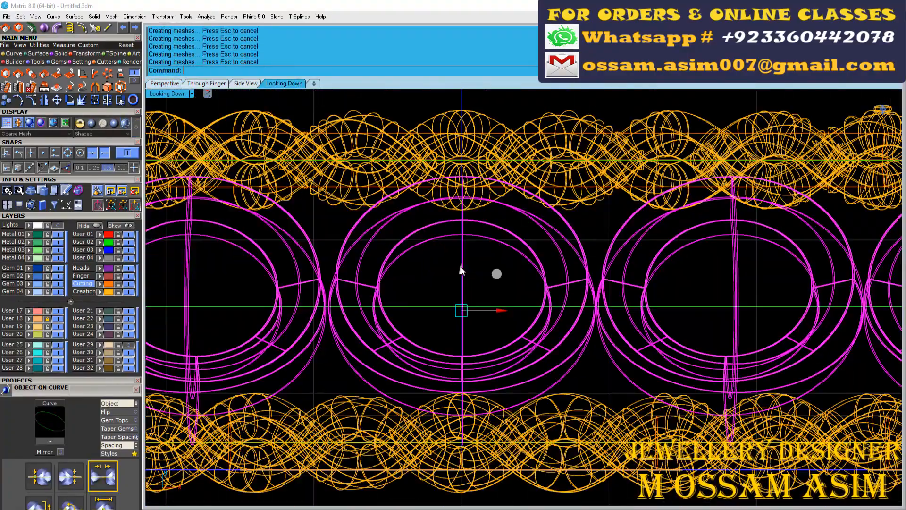
scroll(460, 268, down, 3)
click(168, 84)
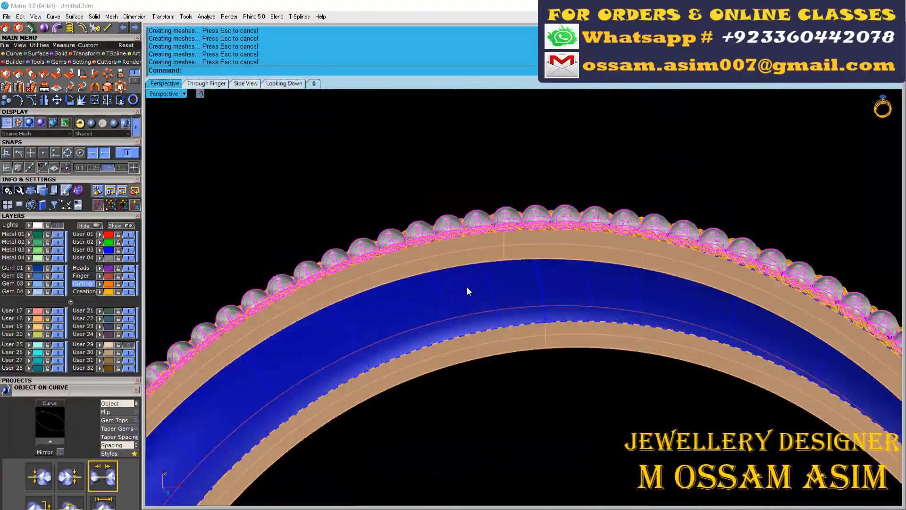
scroll(537, 239, up, 3)
right_drag(545, 228, 473, 344)
key(Escape)
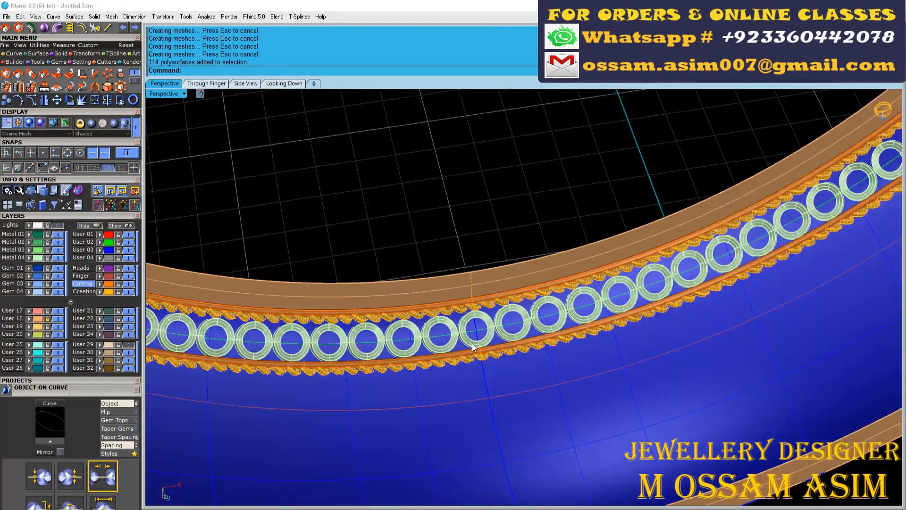
Step: Draw two short connector lines joining the centre bead to the border wires on either side of it
scroll(474, 344, up, 10)
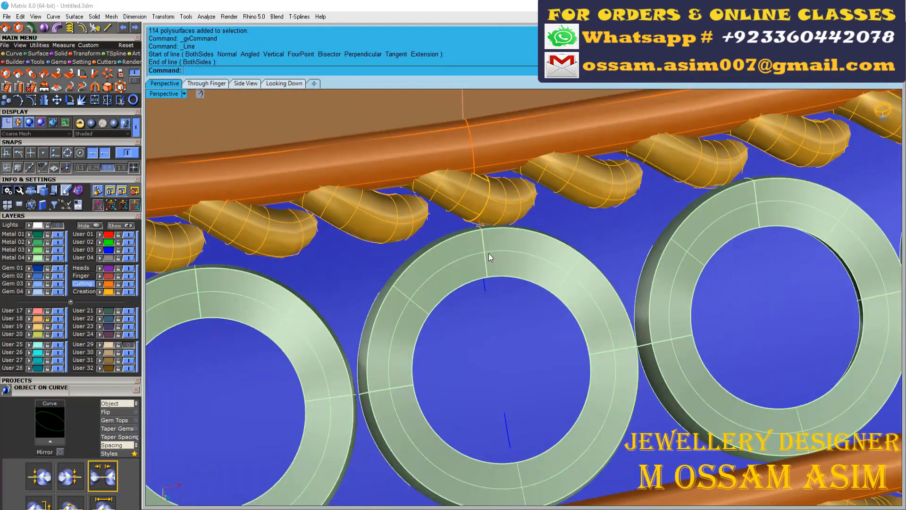
scroll(489, 254, down, 8)
click(481, 250)
right_drag(481, 255, 500, 389)
scroll(500, 389, up, 6)
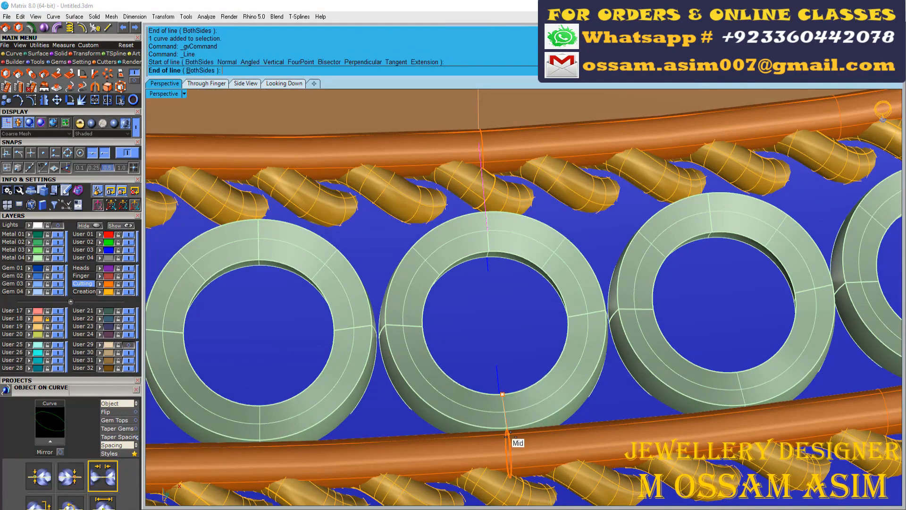
scroll(508, 339, down, 6)
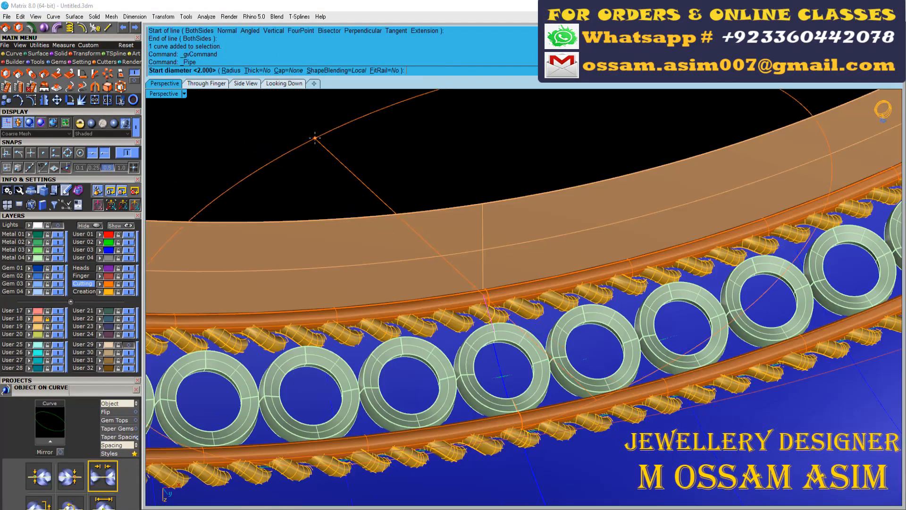
key(Return)
key(Return)
key(Return)
key(ctrl+z)
Step: Pipe the connector line with a 0.35 diameter and capped ends
scroll(553, 316, up, 8)
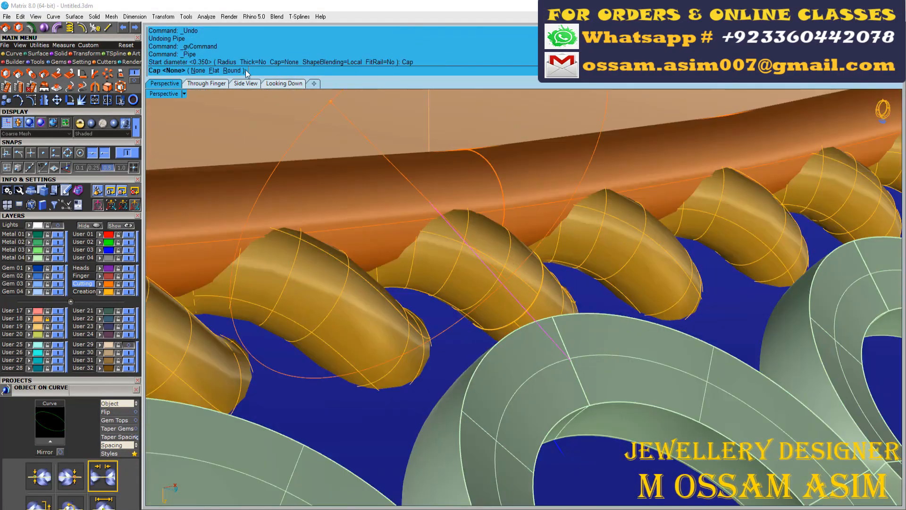
scroll(489, 240, down, 6)
scroll(509, 254, up, 2)
right_drag(509, 255, 422, 215)
scroll(422, 214, down, 2)
scroll(463, 229, up, 4)
Step: Move the connector line's end points so the pipe joins the border wire and the bead
click(516, 280)
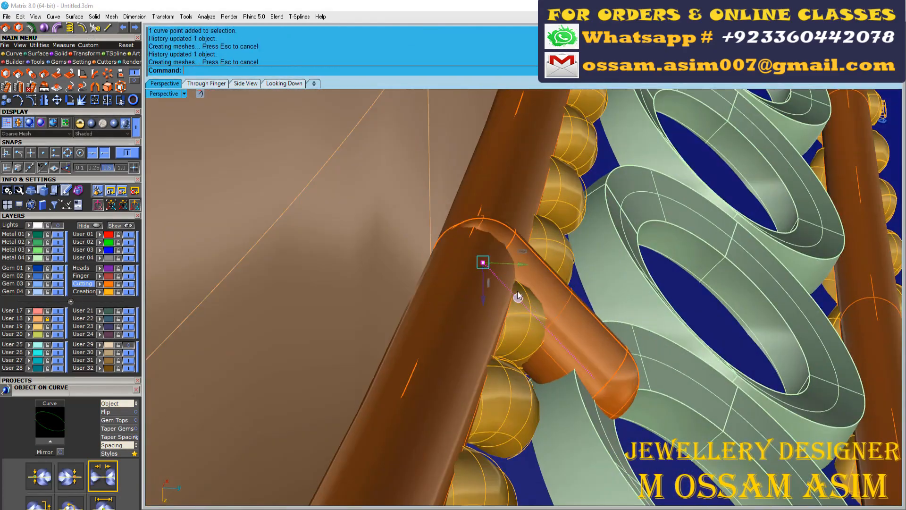
scroll(517, 283, down, 6)
click(502, 261)
click(631, 273)
scroll(546, 271, up, 4)
click(546, 271)
click(588, 270)
right_drag(608, 279, 411, 264)
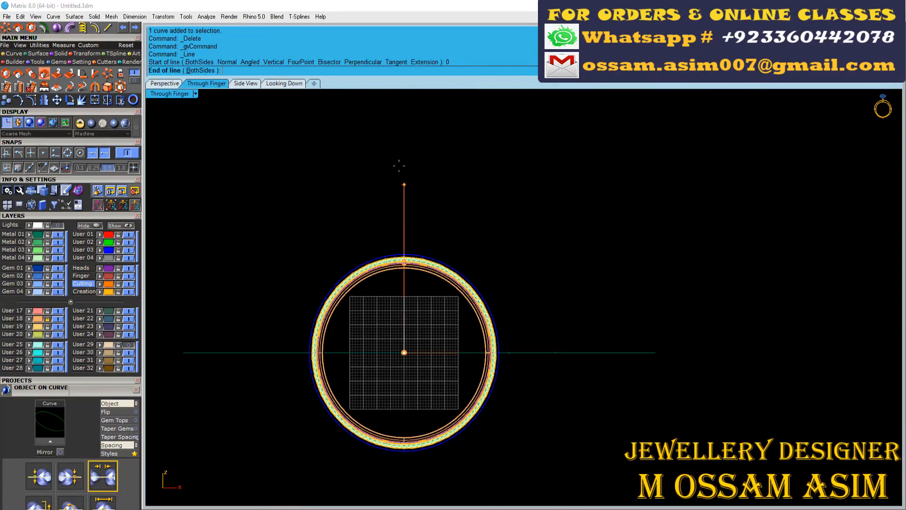
Step: Draw a vertical line from the origin through the bangle's top and polar array it about 0 with 12 items over 360 degrees
click(399, 165)
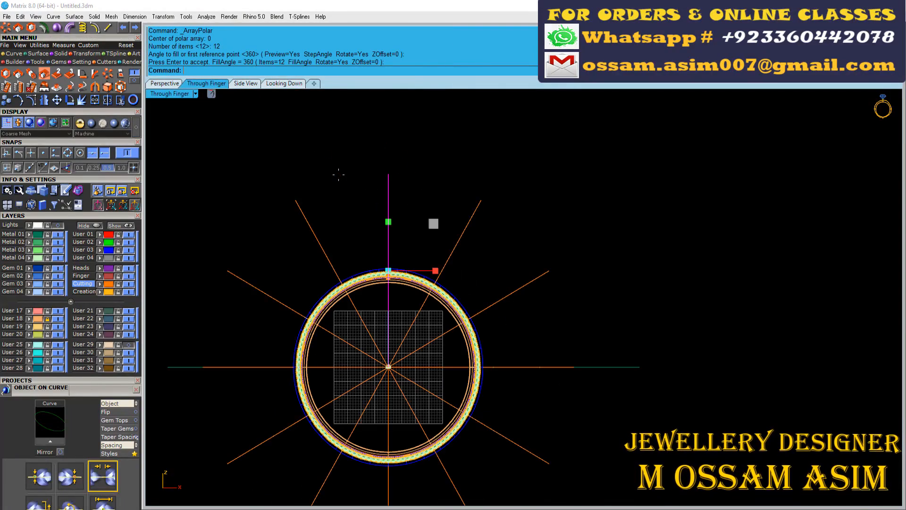
scroll(338, 174, up, 2)
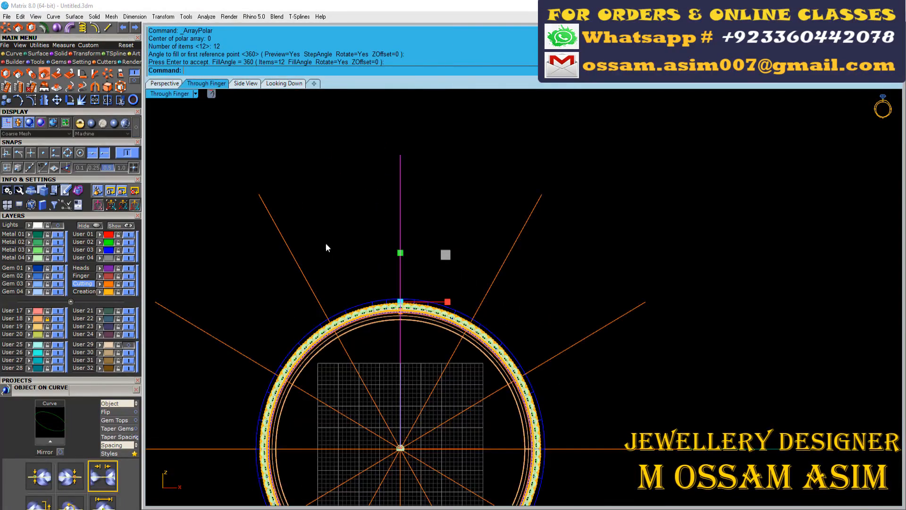
scroll(507, 201, down, 4)
Step: Keep only the vertical line and its two neighbours by copying, undoing the array and pasting, and put them on layer User 02
key(ctrl+c)
key(ctrl+z)
key(ctrl+v)
click(99, 242)
scroll(451, 207, up, 6)
click(426, 207)
scroll(300, 173, down, 4)
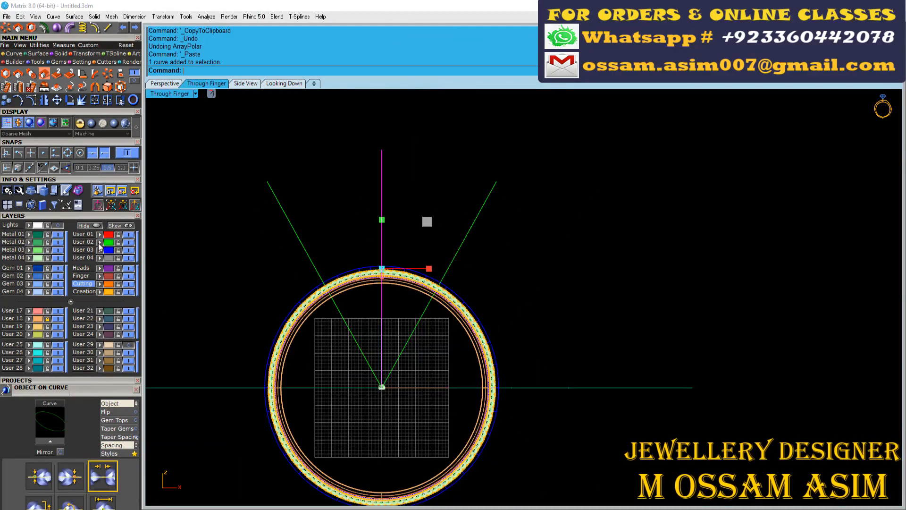
scroll(529, 299, up, 3)
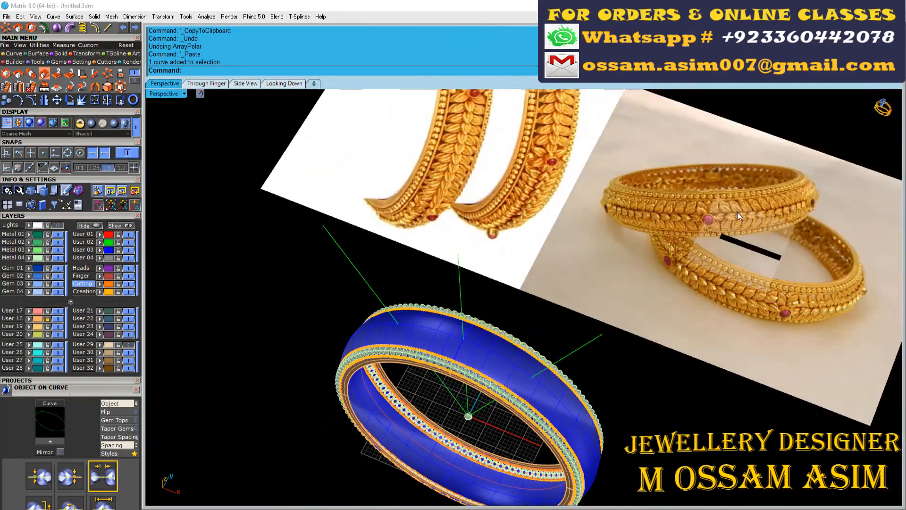
Step: Hide the bead-and-rope borders on both edges of the bangle, leaving the dome and the guide lines
scroll(739, 216, up, 8)
scroll(646, 196, down, 9)
right_drag(354, 377, 420, 401)
scroll(410, 425, up, 4)
click(406, 474)
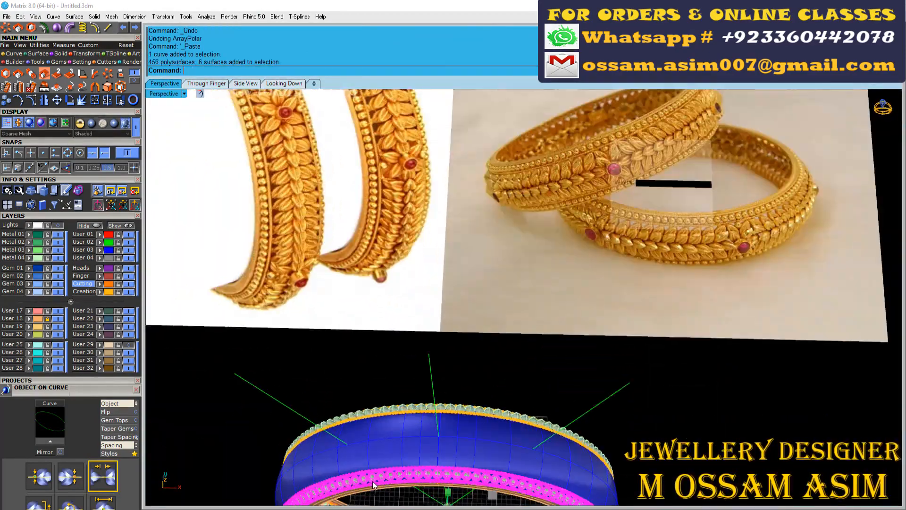
scroll(406, 425, up, 3)
shift+click(369, 381)
right_drag(369, 382, 424, 401)
scroll(425, 401, down, 6)
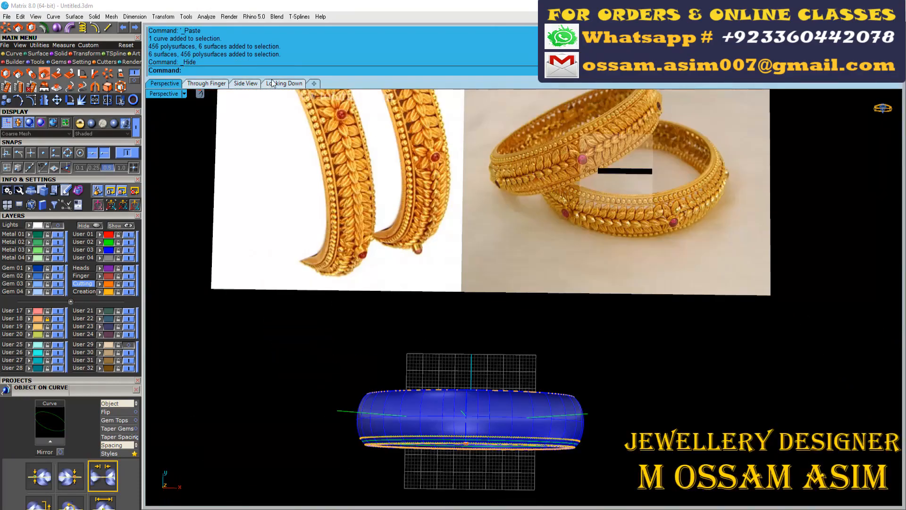
Step: Select the border's construction and twisted rope curves and group them
click(283, 83)
scroll(562, 325, down, 4)
scroll(565, 330, up, 6)
drag(337, 334, 855, 464)
click(206, 83)
scroll(549, 376, up, 10)
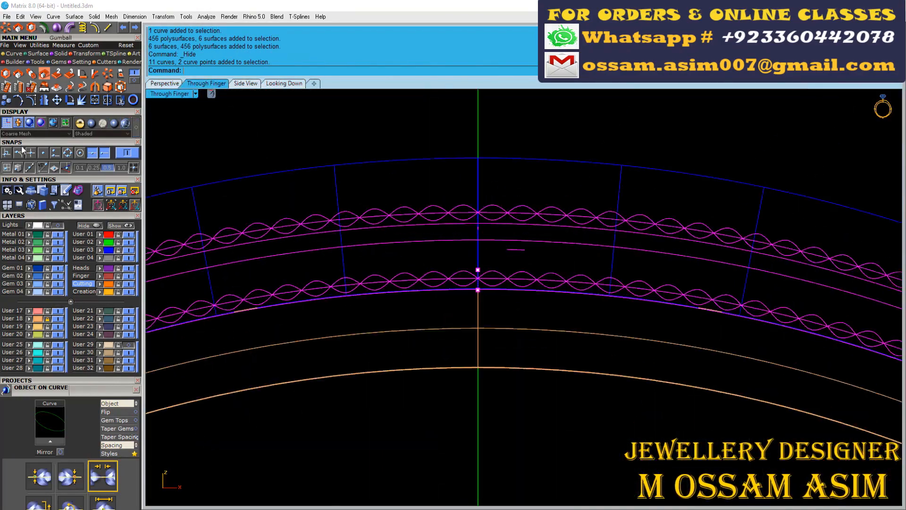
click(164, 83)
right_drag(427, 321, 465, 283)
scroll(472, 327, up, 8)
scroll(472, 327, down, 8)
right_drag(560, 233, 382, 199)
key(ctrl+g)
scroll(423, 262, down, 5)
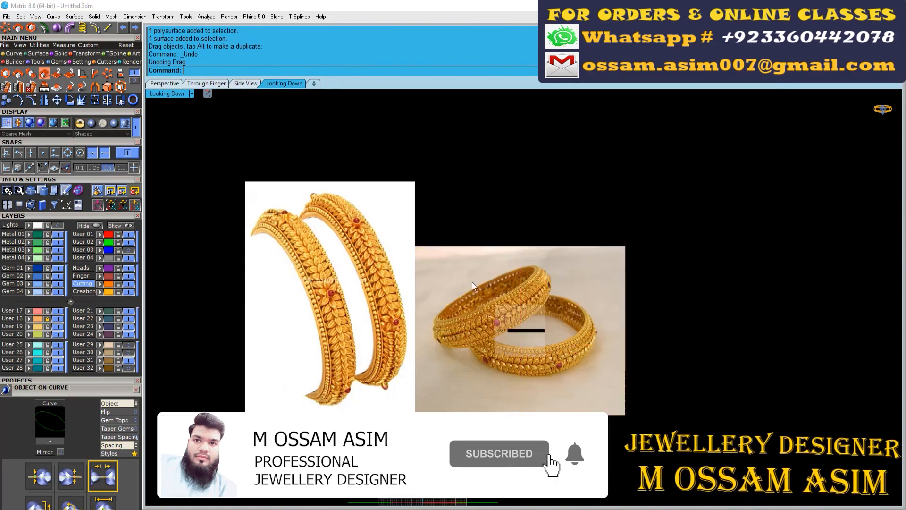
Step: Draw a line across the width of the upper bangle in the reference photo, beside its ruby
scroll(472, 283, up, 10)
key(l)
scroll(500, 269, up, 10)
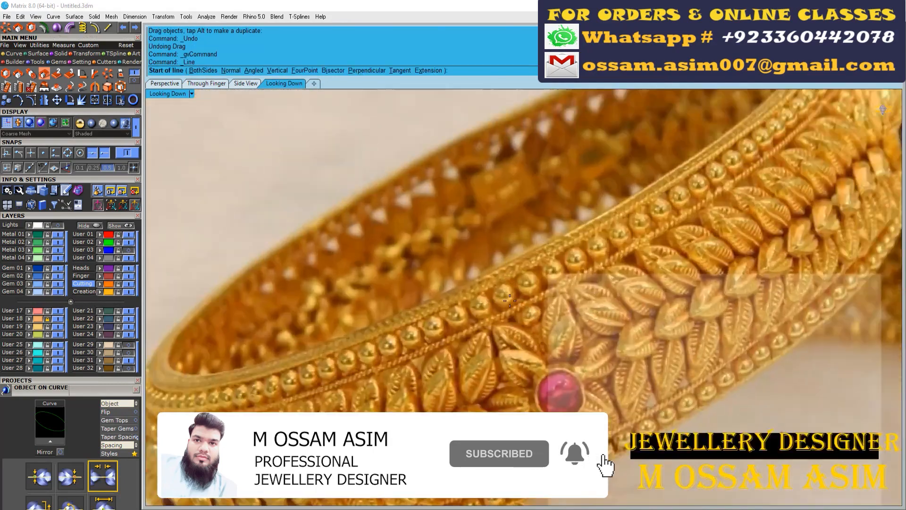
scroll(548, 258, down, 2)
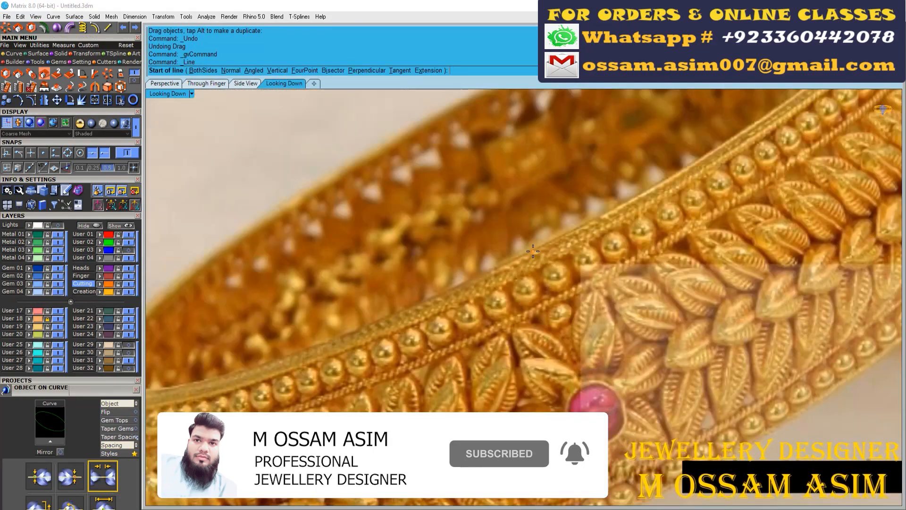
scroll(532, 251, down, 2)
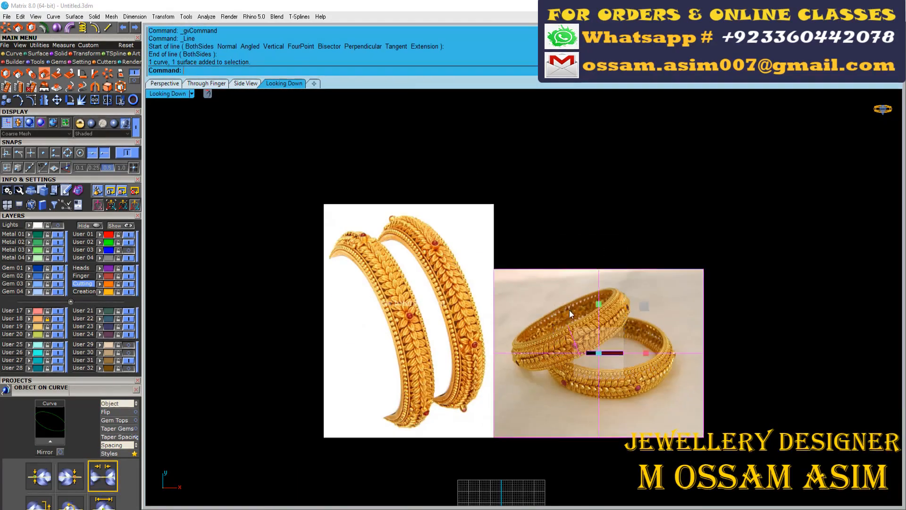
Step: Copy the reference photo and its width line to a free area above the originals
scroll(564, 460, down, 6)
click(5, 100)
click(569, 399)
click(535, 276)
right_click(561, 312)
drag(547, 264, 535, 277)
Step: Rotate the copied photo about the width line's end so that the line runs horizontally
scroll(535, 277, up, 10)
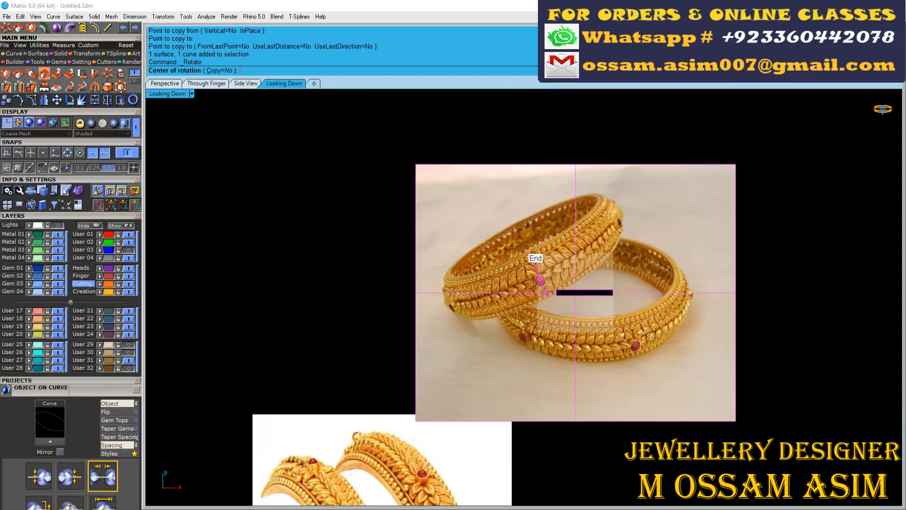
click(527, 252)
click(548, 297)
click(681, 255)
click(404, 180)
Step: Draw a centre-based rectangle around the ruby and leaf pattern on the rotated photo
right_drag(404, 180, 411, 211)
click(14, 54)
click(44, 73)
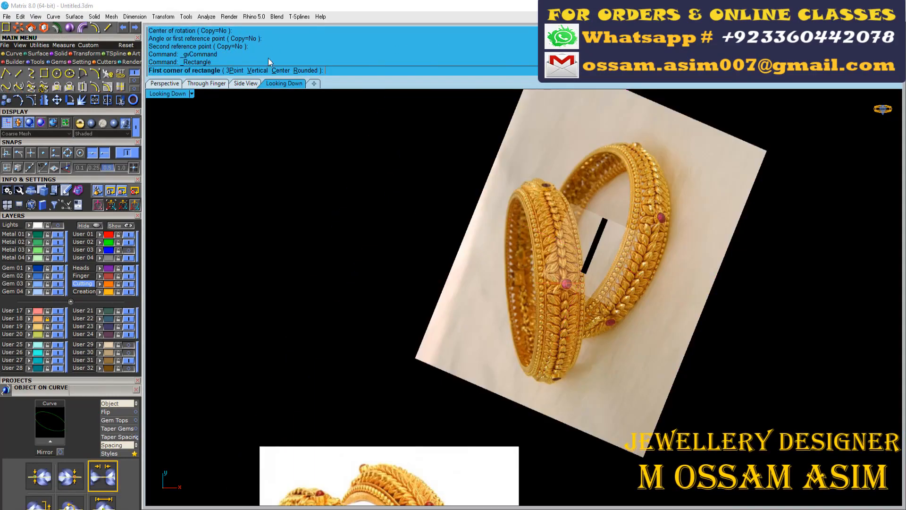
click(566, 284)
scroll(606, 252, up, 8)
click(586, 241)
scroll(573, 244, down, 10)
Step: Trim away the parts of the rotated photo outside the rectangle
drag(369, 163, 708, 360)
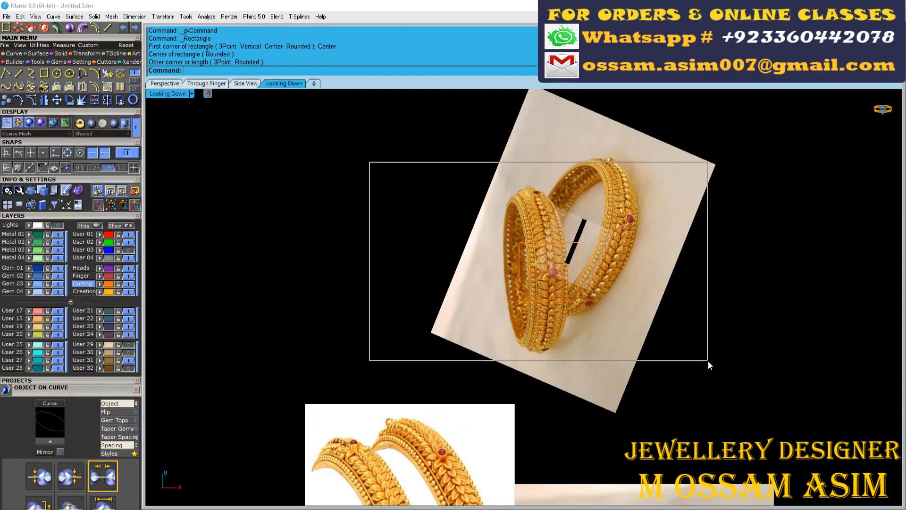
click(121, 100)
click(628, 207)
right_click(627, 208)
drag(431, 202, 632, 326)
click(120, 100)
click(632, 309)
right_click(633, 310)
scroll(583, 268, up, 12)
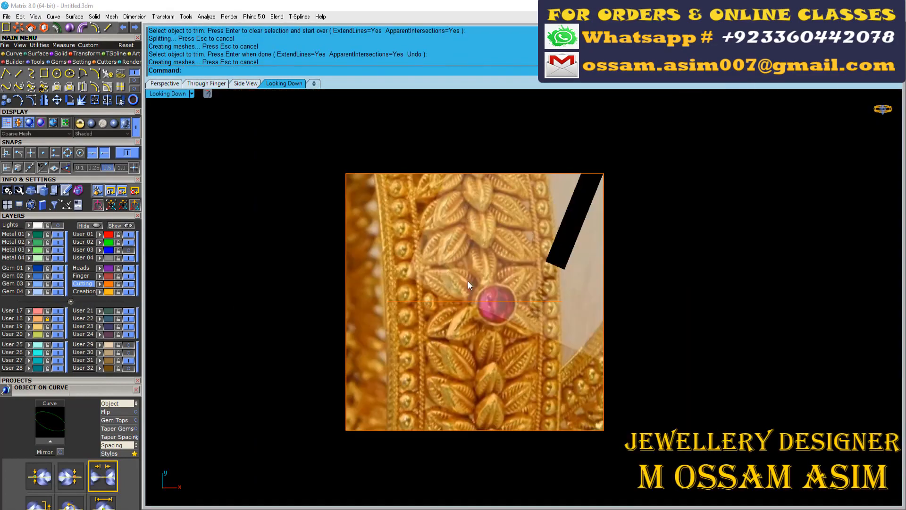
Step: Move the cropped photo and its curves to the origin 0 and shift them straight up clear of the bangle outline
drag(691, 202, 329, 374)
scroll(396, 332, down, 10)
click(410, 325)
text(0)
key(Return)
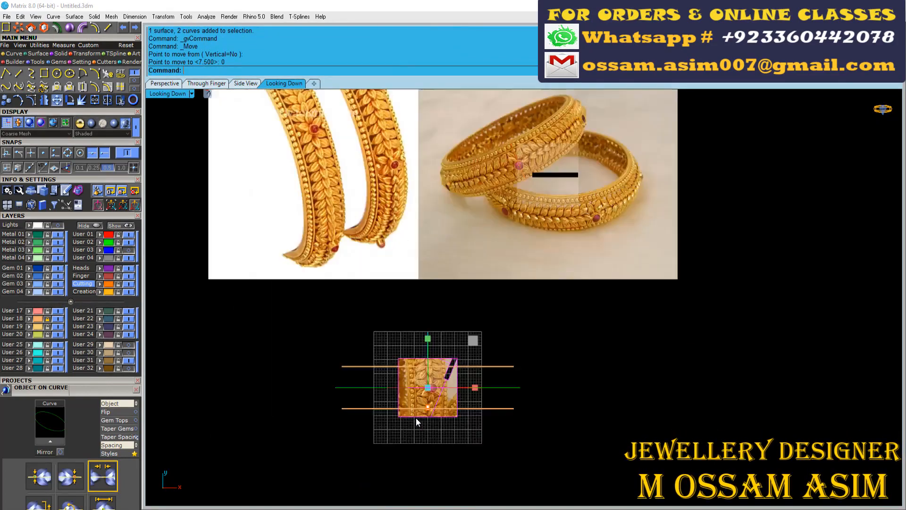
scroll(406, 330, up, 10)
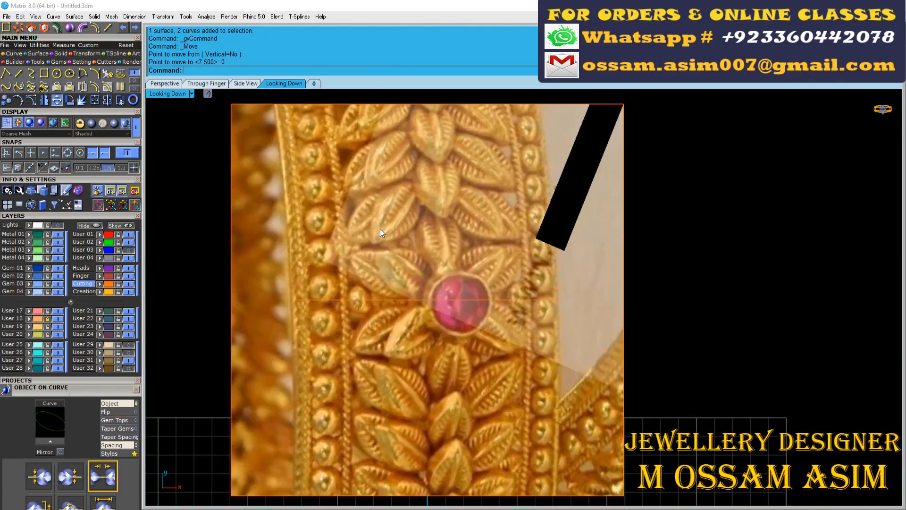
Step: Examine the leaf arrangement, ruby setting and bead borders in the cropped photo
scroll(458, 383, up, 5)
scroll(418, 376, down, 2)
scroll(418, 376, up, 5)
scroll(411, 340, down, 7)
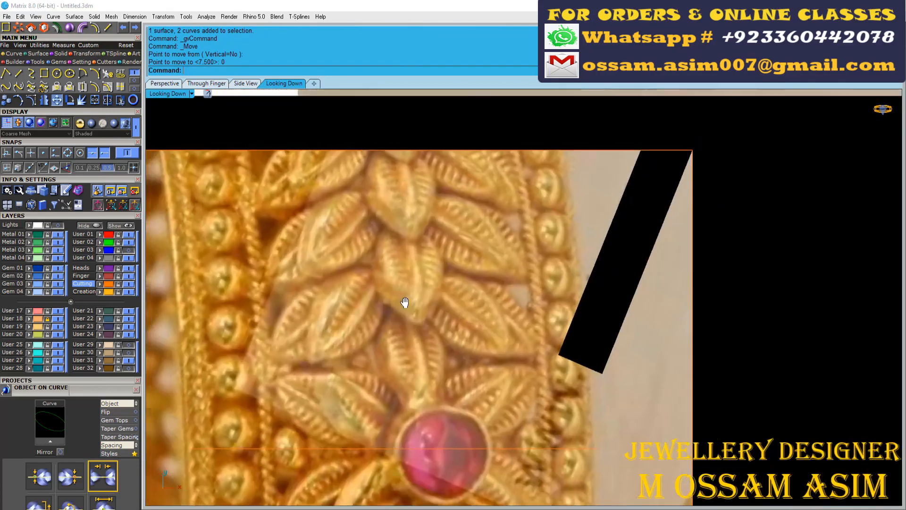
scroll(387, 392, up, 9)
scroll(361, 299, down, 4)
scroll(368, 321, up, 5)
scroll(362, 330, down, 10)
scroll(363, 341, down, 6)
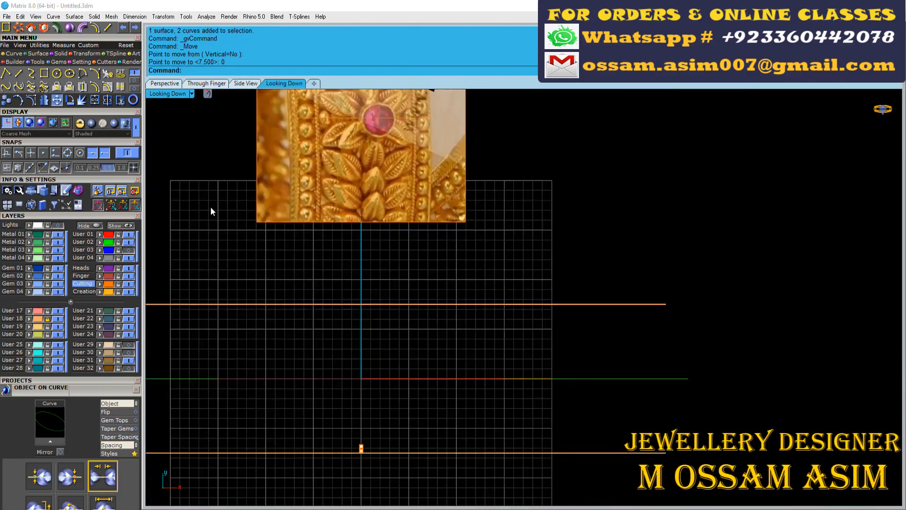
Step: Measure the ruby's diameter in the cropped photo with an aligned dimension
scroll(412, 337, up, 11)
scroll(412, 338, down, 7)
scroll(401, 330, up, 6)
click(64, 45)
click(19, 73)
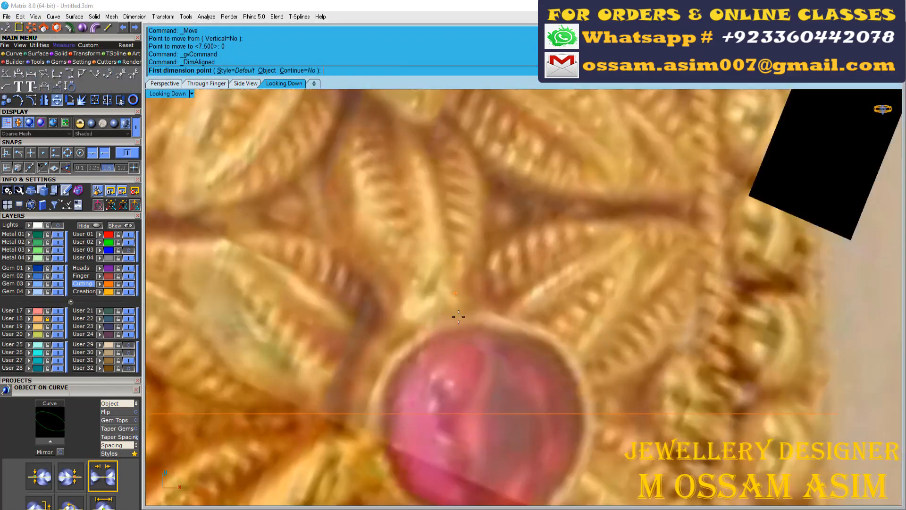
scroll(459, 313, down, 3)
scroll(487, 145, up, 5)
scroll(487, 145, up, 6)
right_drag(487, 144, 443, 295)
click(452, 290)
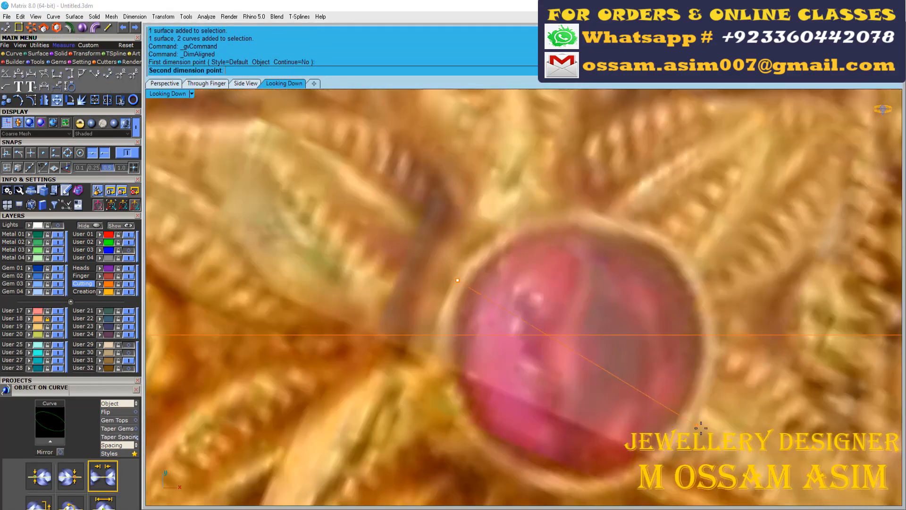
click(697, 421)
scroll(709, 313, down, 6)
scroll(671, 426, up, 3)
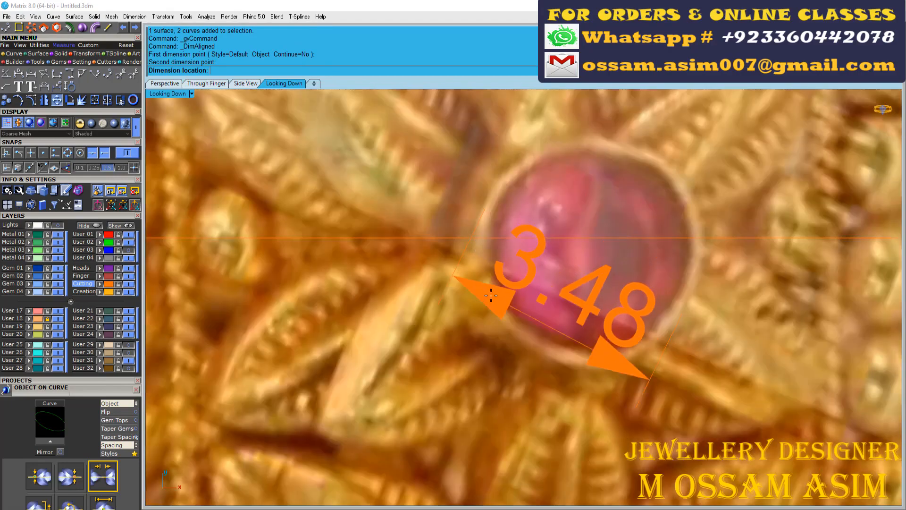
scroll(625, 345, down, 8)
click(625, 342)
Step: Load a round diamond 3 mm in diameter at the origin
click(164, 84)
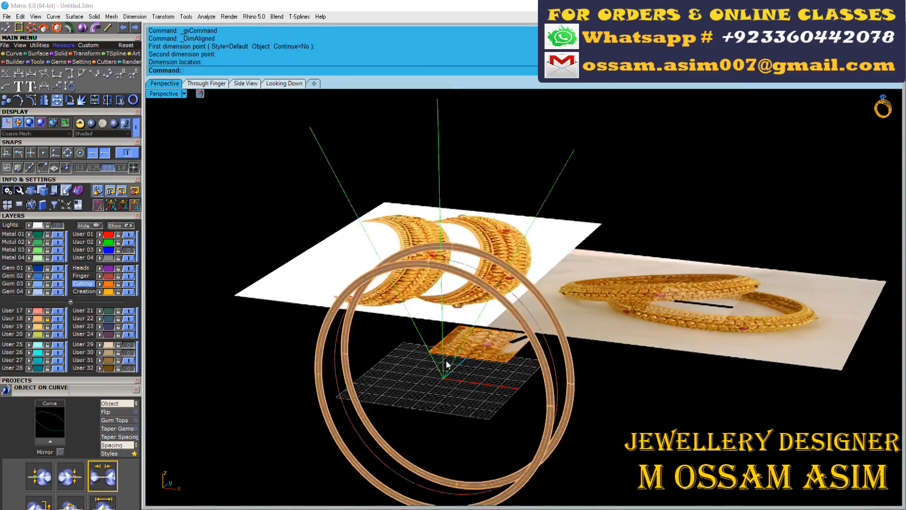
scroll(432, 306, up, 5)
click(29, 64)
click(6, 74)
click(52, 416)
scroll(120, 402, down, 3)
click(76, 389)
click(71, 361)
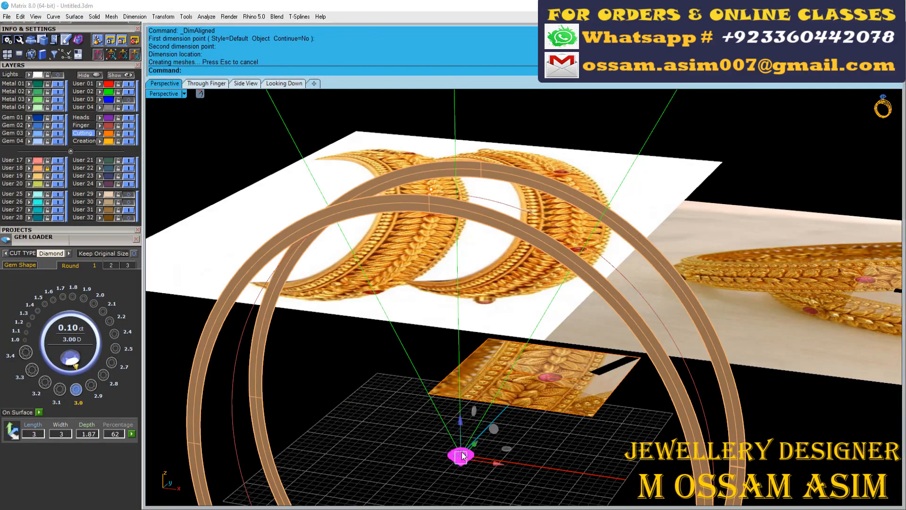
Step: Start a bezel around the round gem at the origin
scroll(460, 448, up, 8)
right_drag(460, 443, 387, 392)
click(215, 334)
key(F6)
click(392, 285)
Step: Set the bezel's chamfer X to 0 mm and its top thickness to 0.42 mm
scroll(247, 319, down, 6)
right_drag(247, 320, 415, 326)
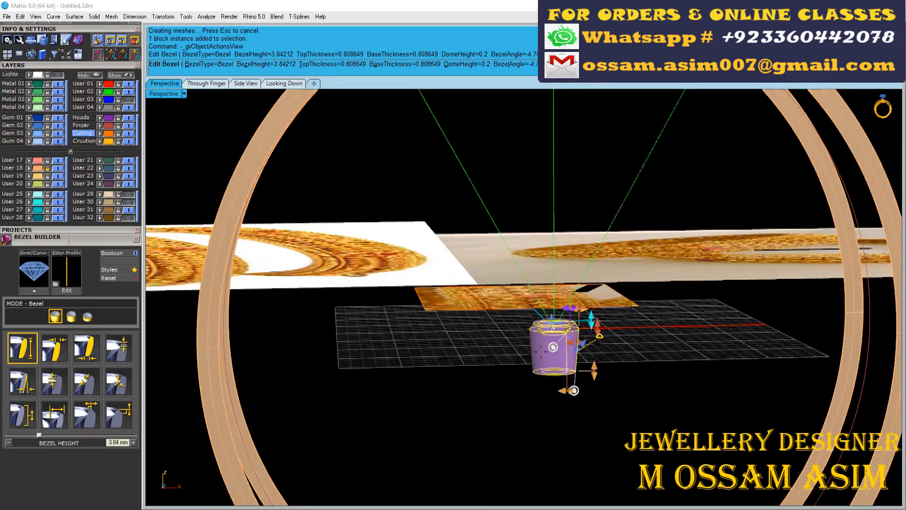
scroll(569, 325, up, 12)
drag(558, 252, 619, 251)
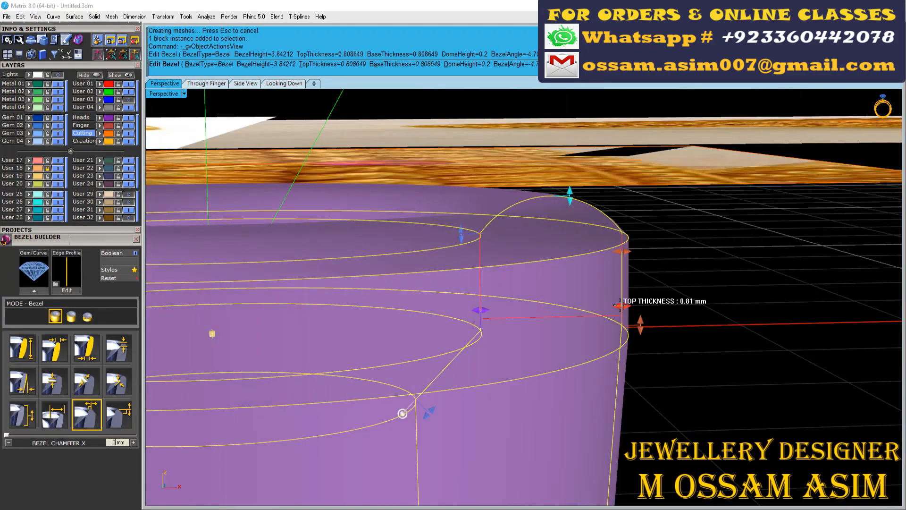
drag(619, 308, 555, 307)
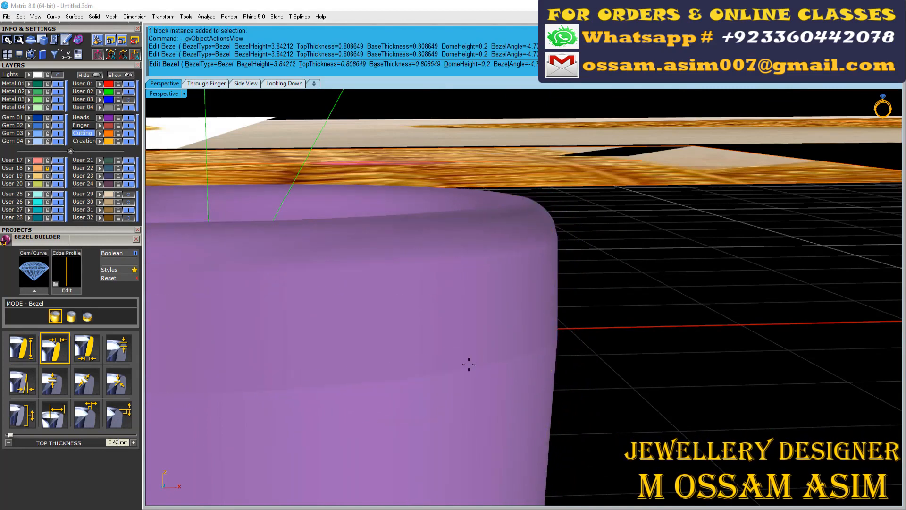
Step: Reduce the bezel's base thickness to about 0.39 mm and its height to 1.25 mm
drag(428, 412, 486, 351)
scroll(485, 351, down, 10)
scroll(473, 427, up, 7)
drag(456, 409, 531, 295)
scroll(495, 424, down, 5)
right_drag(541, 307, 548, 348)
scroll(538, 193, up, 3)
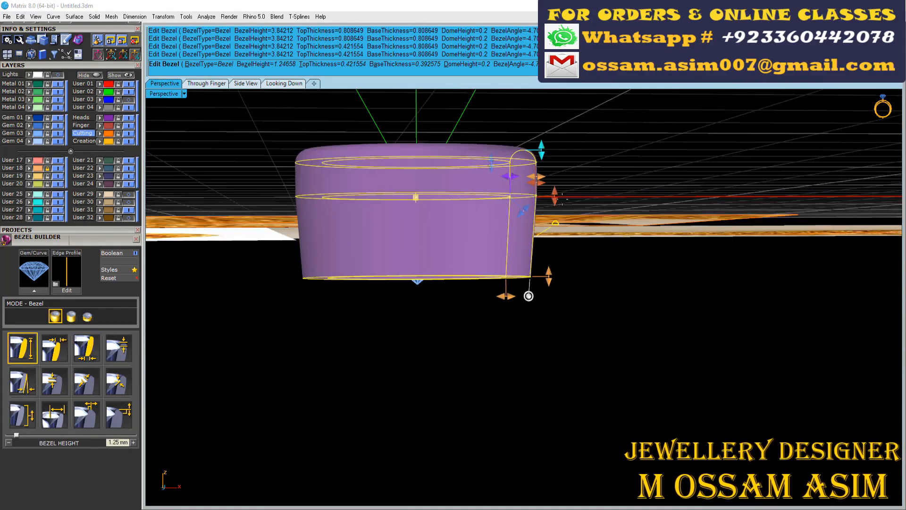
Step: Increase the bezel height to 1.3 mm and finish the bezel
scroll(543, 194, up, 9)
right_drag(540, 195, 532, 218)
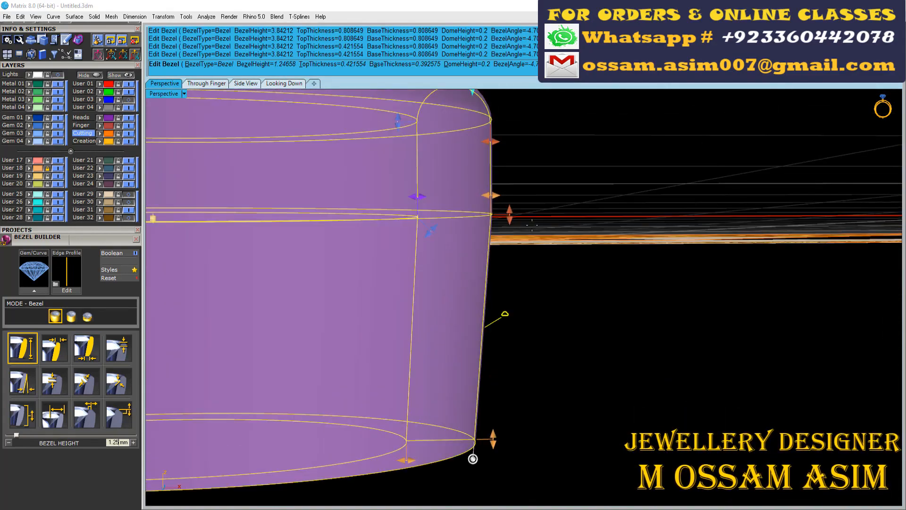
right_drag(486, 156, 465, 200)
mouse_move(419, 277)
mouse_down()
mouse_move(419, 287)
mouse_move(419, 276)
mouse_up()
scroll(451, 283, down, 10)
scroll(480, 335, up, 9)
drag(439, 334, 439, 340)
scroll(427, 200, up, 12)
scroll(429, 201, down, 6)
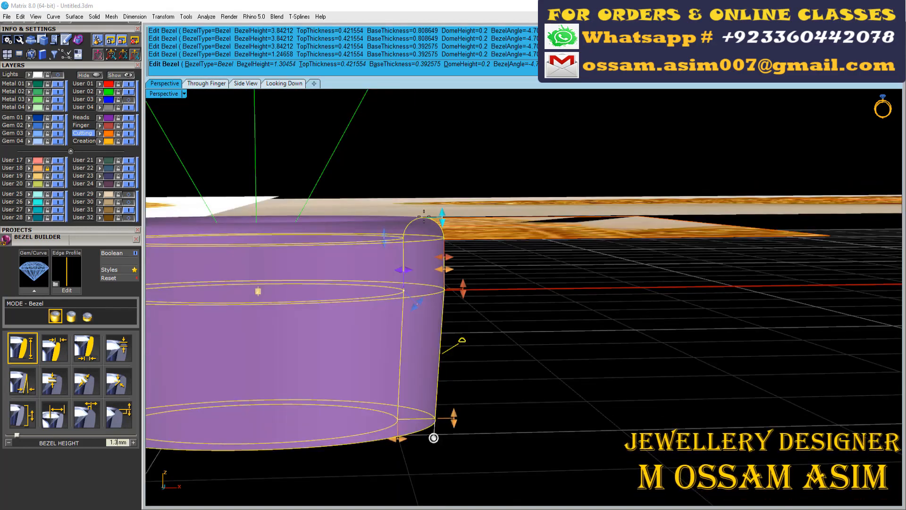
scroll(567, 204, down, 9)
right_drag(550, 212, 255, 360)
right_click(493, 346)
Step: Reopen the finished bezel for editing and set its seat depth to 0.34 mm
click(304, 344)
key(F6)
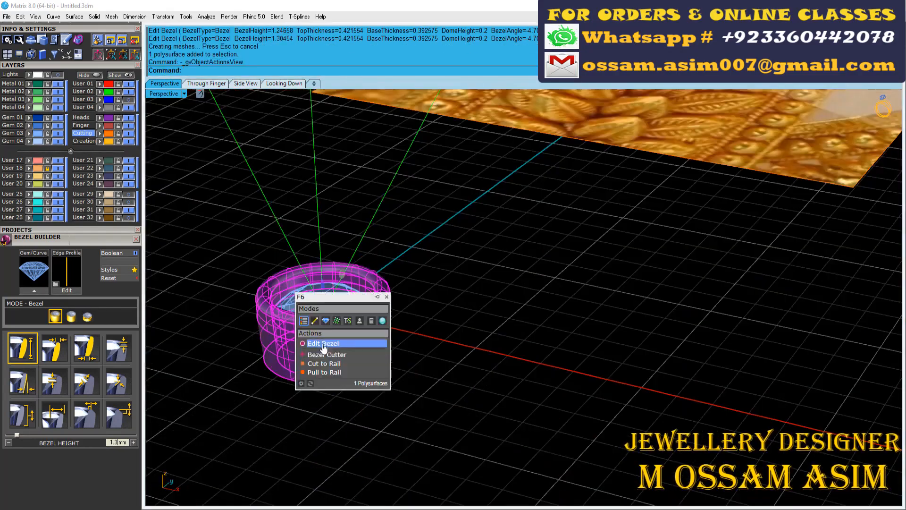
click(323, 349)
right_drag(359, 339, 373, 283)
scroll(377, 292, up, 9)
click(341, 168)
right_drag(341, 168, 340, 196)
scroll(436, 246, down, 11)
right_click(437, 251)
right_drag(436, 251, 438, 265)
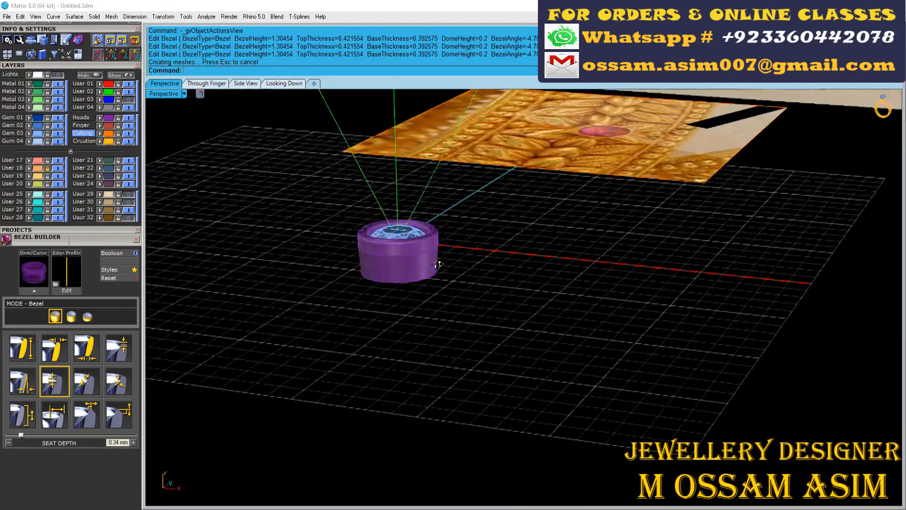
Step: Show the User 03 layer and move the gem with its bezel up onto the crown of the bangle
scroll(317, 182, down, 2)
drag(316, 182, 451, 295)
key(End)
scroll(431, 212, down, 9)
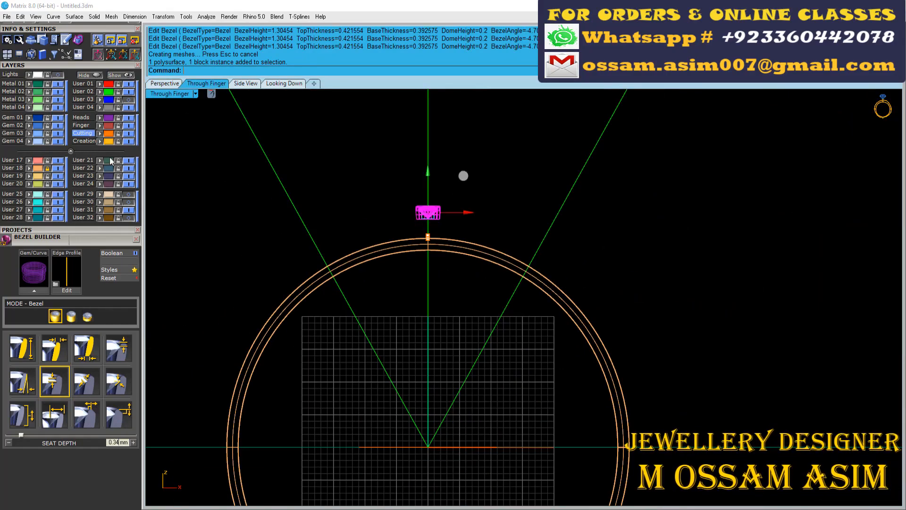
click(129, 101)
scroll(412, 206, up, 8)
right_drag(412, 206, 395, 259)
drag(431, 236, 431, 224)
scroll(430, 249, up, 9)
scroll(434, 257, down, 8)
key(Page_Up)
text(s)
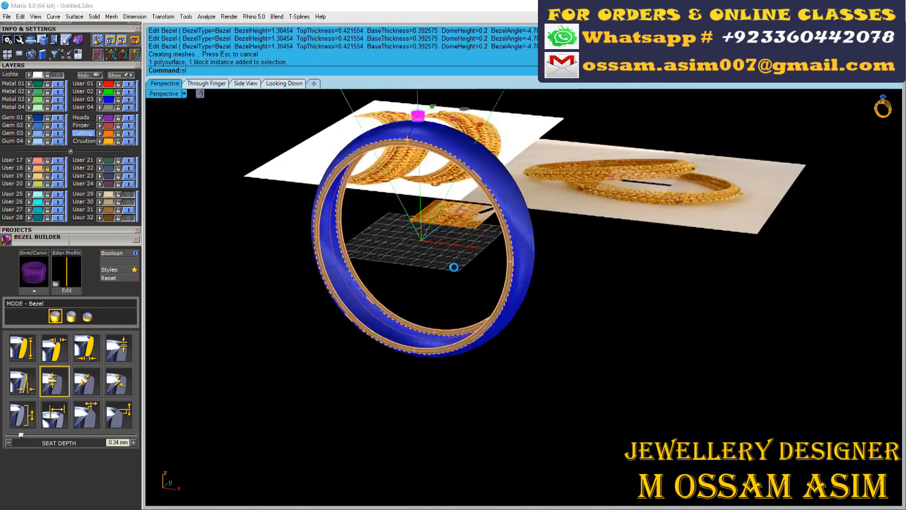
right_drag(454, 267, 433, 250)
scroll(433, 250, up, 5)
scroll(274, 124, up, 6)
scroll(311, 278, down, 10)
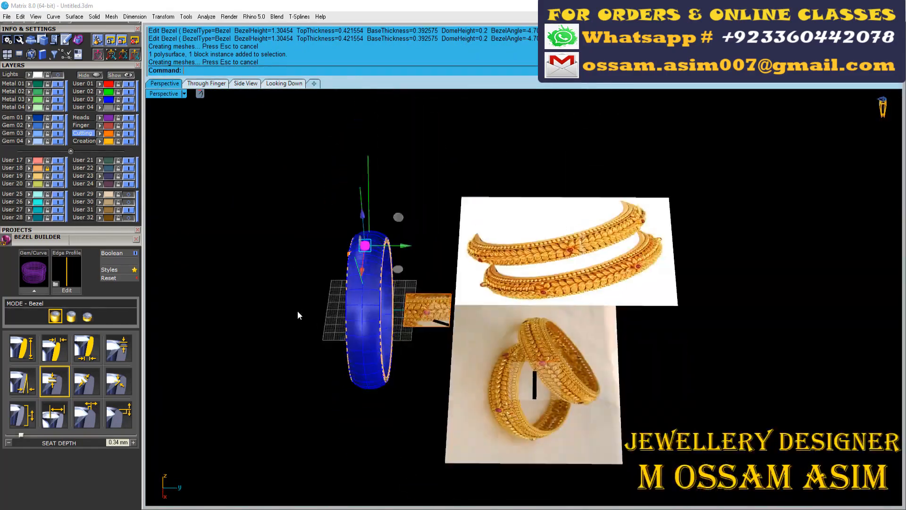
Step: Hide the round gem and its bezel
click(298, 313)
right_drag(297, 313, 321, 344)
scroll(321, 265, up, 8)
scroll(675, 307, up, 4)
click(559, 261)
shift+click(590, 297)
key(ctrl+h)
Step: Measure the length of a side leaf below the ruby in the photo with an aligned dimension
click(217, 84)
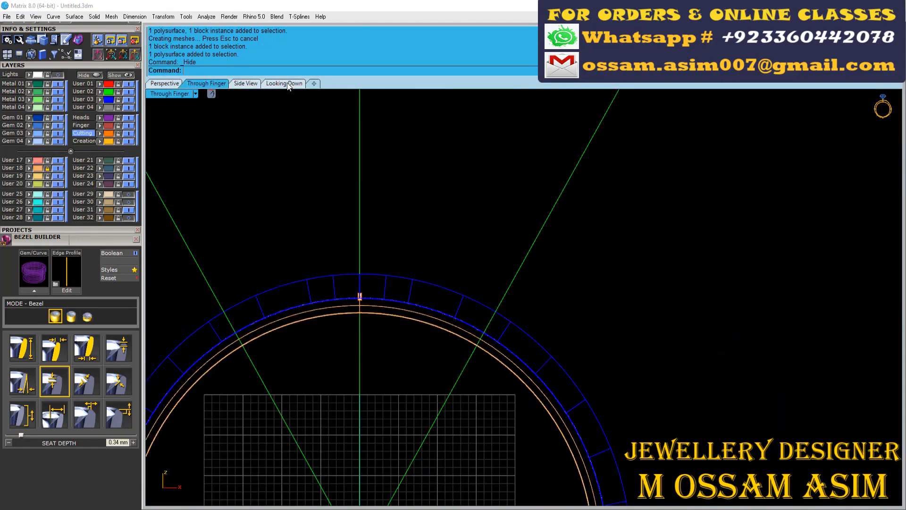
click(284, 83)
scroll(450, 229, up, 5)
scroll(450, 229, up, 8)
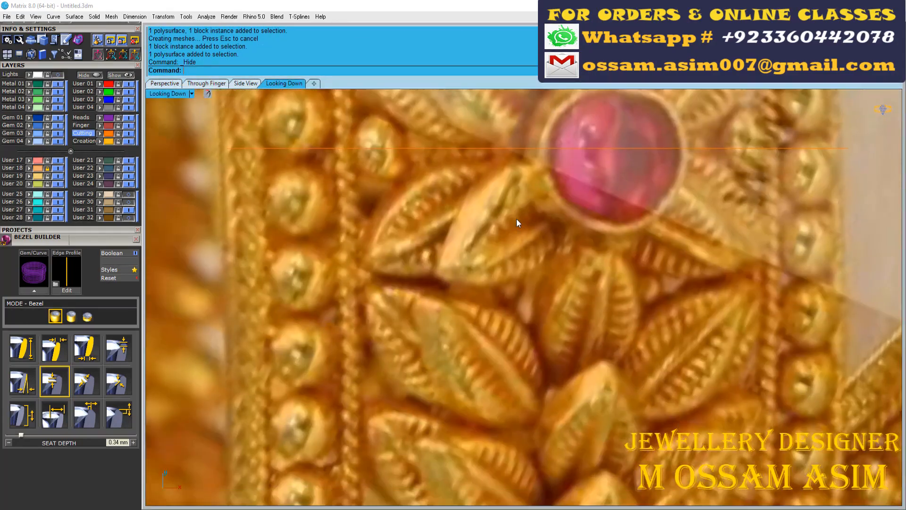
scroll(79, 160, up, 5)
click(109, 177)
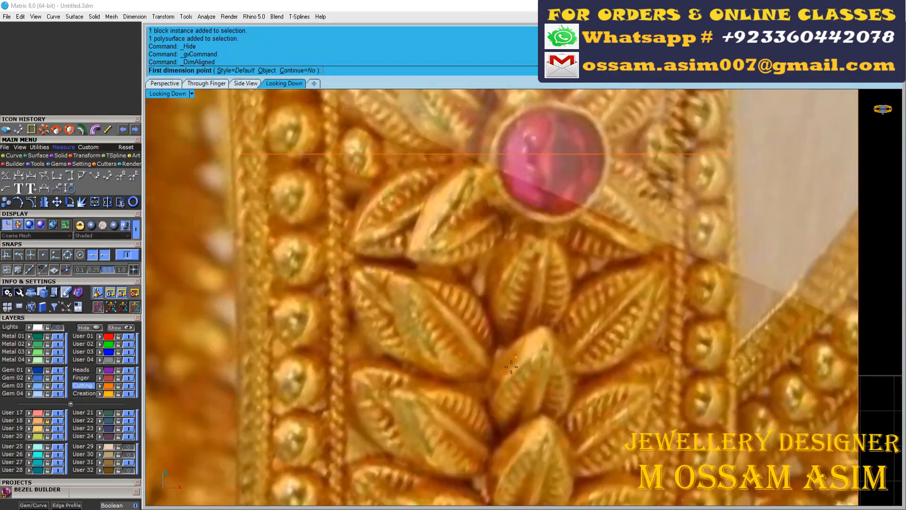
click(308, 196)
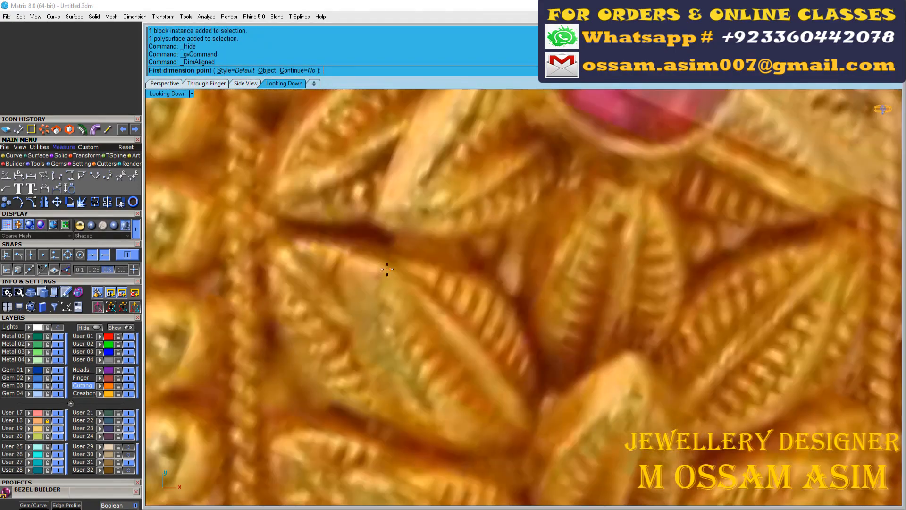
click(478, 372)
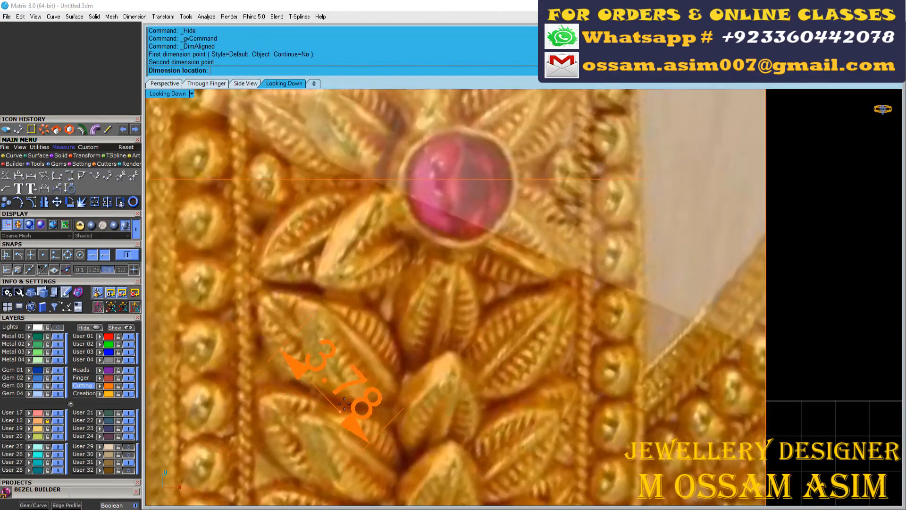
click(394, 266)
Step: Measure one of the leaves above the ruby in the photo with an aligned dimension
right_drag(400, 304, 392, 444)
right_click(392, 444)
scroll(306, 313, up, 6)
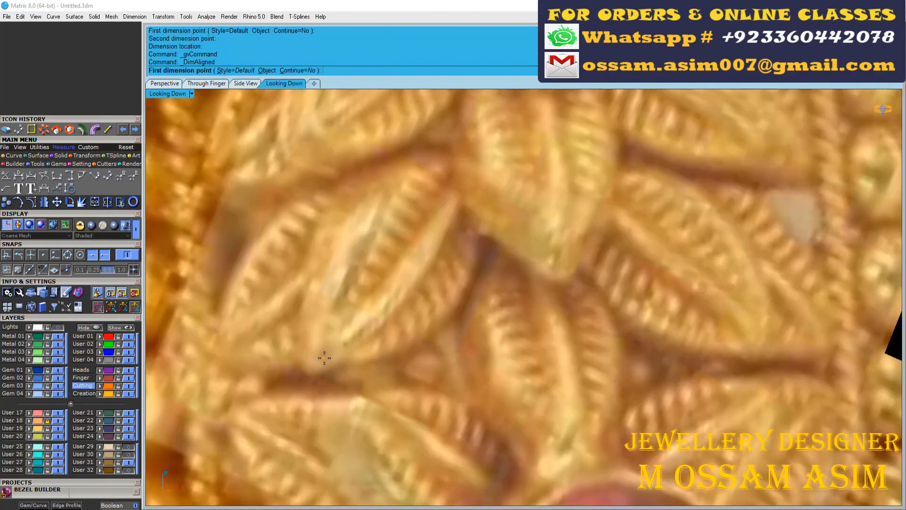
click(474, 154)
click(439, 129)
scroll(441, 137, down, 15)
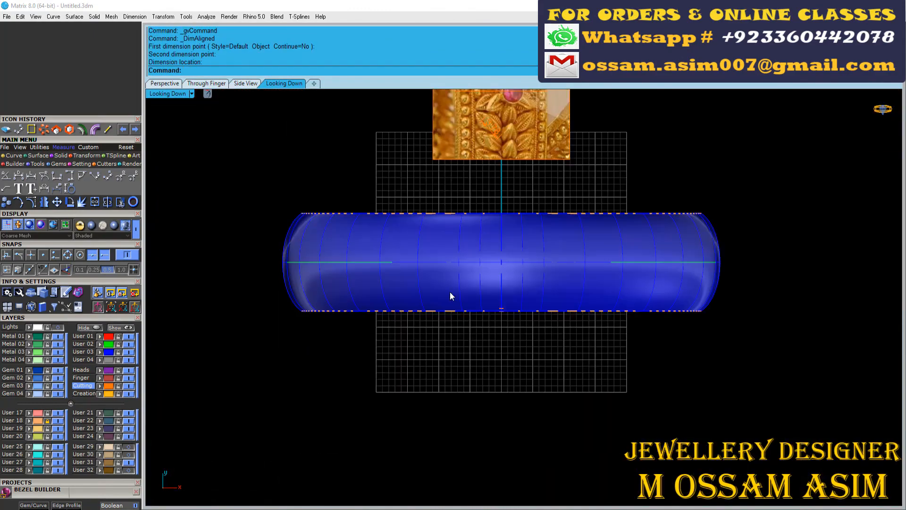
Step: Load a marquise diamond 4 mm long and 2 mm wide and extract its outline curve with Gem Profile
click(169, 83)
click(284, 83)
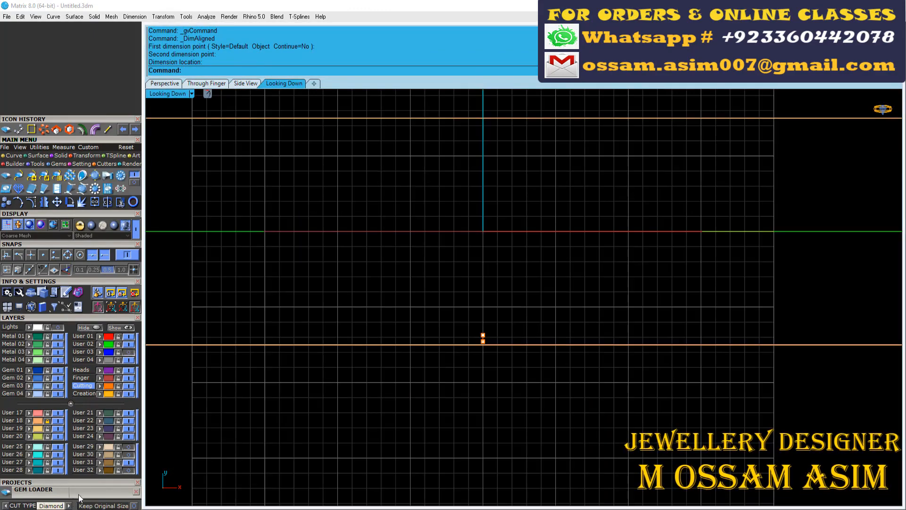
click(58, 163)
click(24, 222)
click(95, 285)
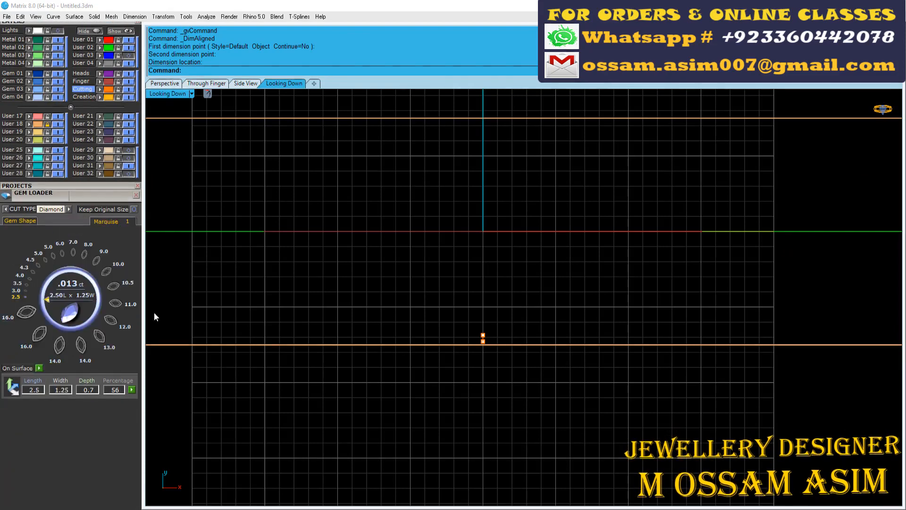
click(33, 274)
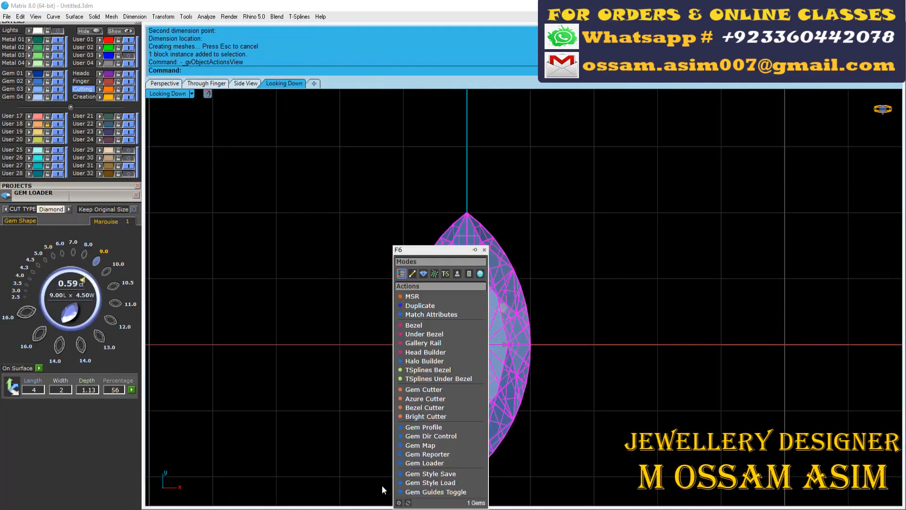
click(423, 426)
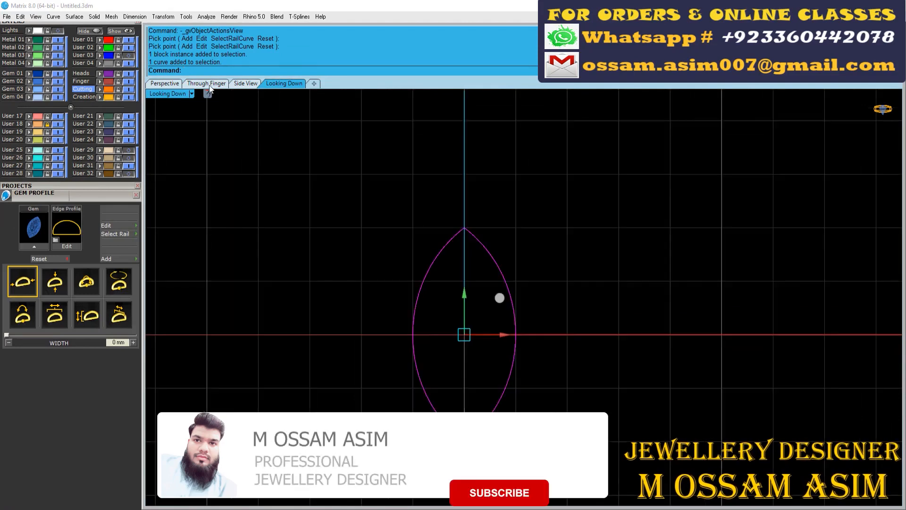
Step: Draw an upright arc spanning the marquise outline's 2 mm width in the Through Finger view, setting its bulge by start direction
click(208, 84)
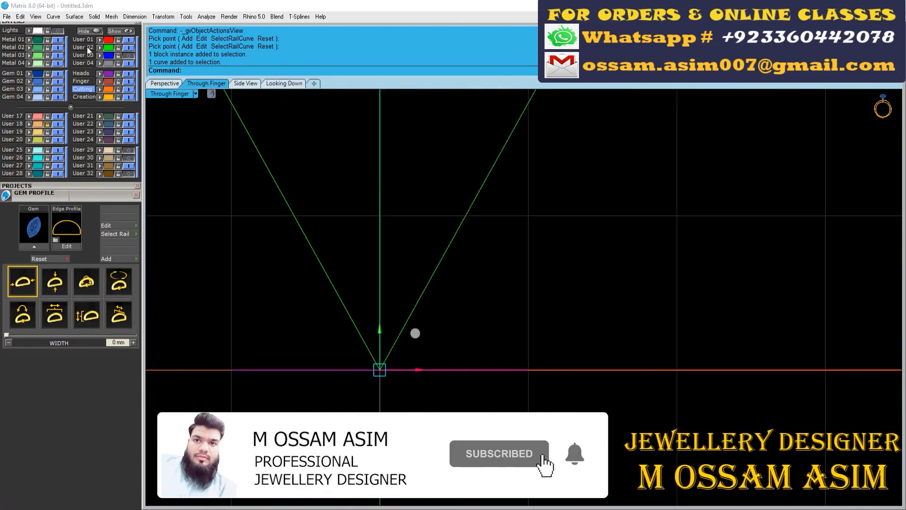
drag(89, 251, 87, 338)
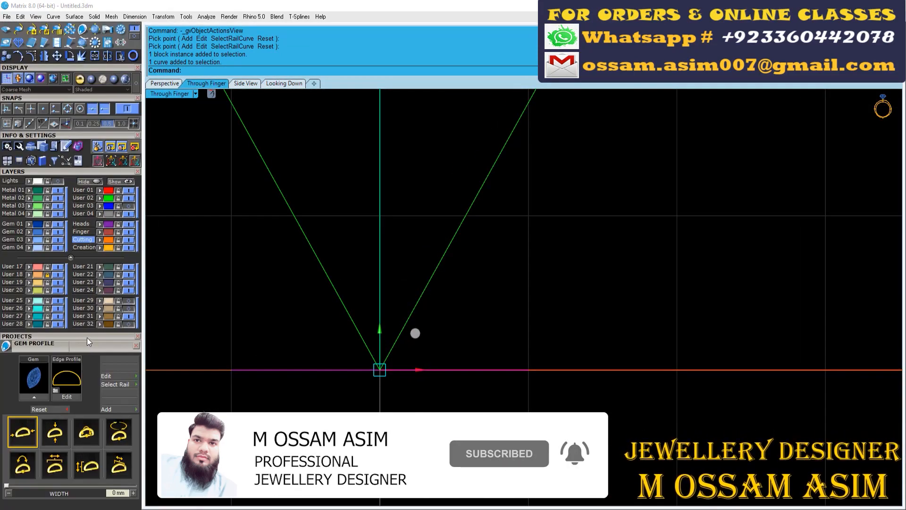
drag(89, 70, 86, 124)
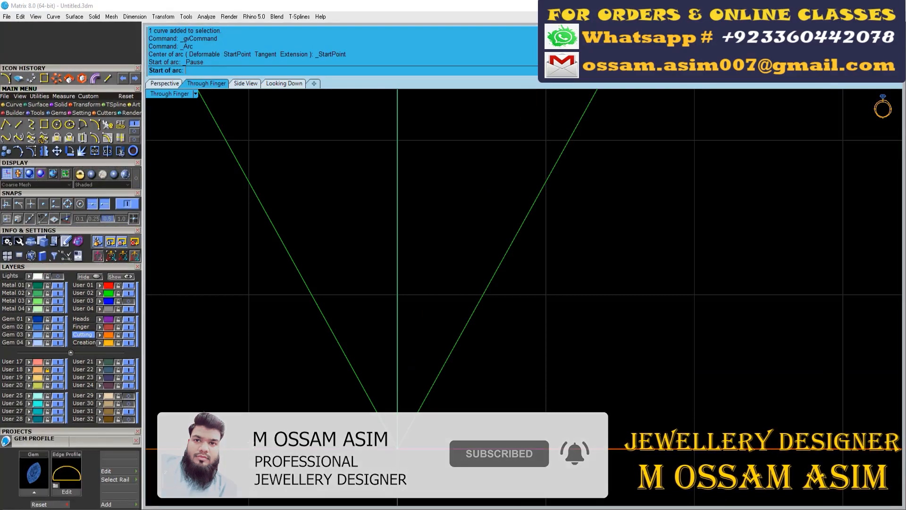
click(95, 123)
click(249, 448)
click(546, 449)
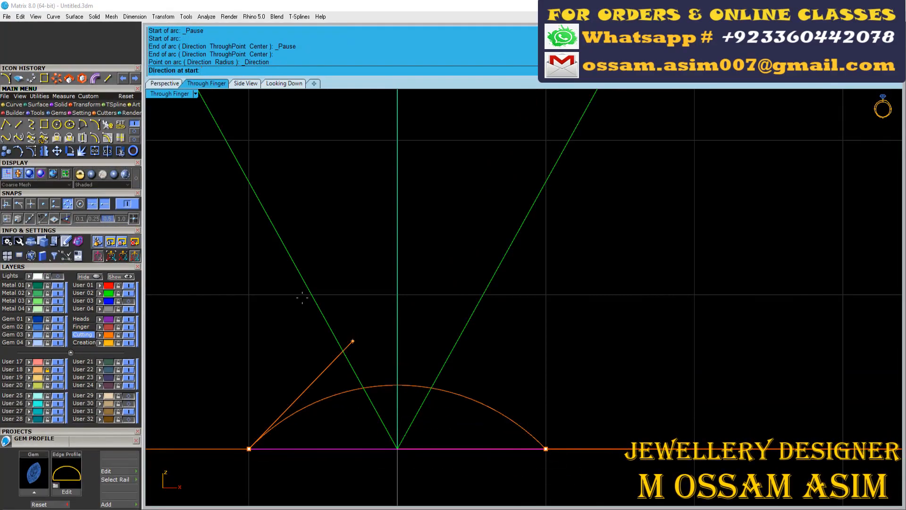
click(292, 280)
click(164, 83)
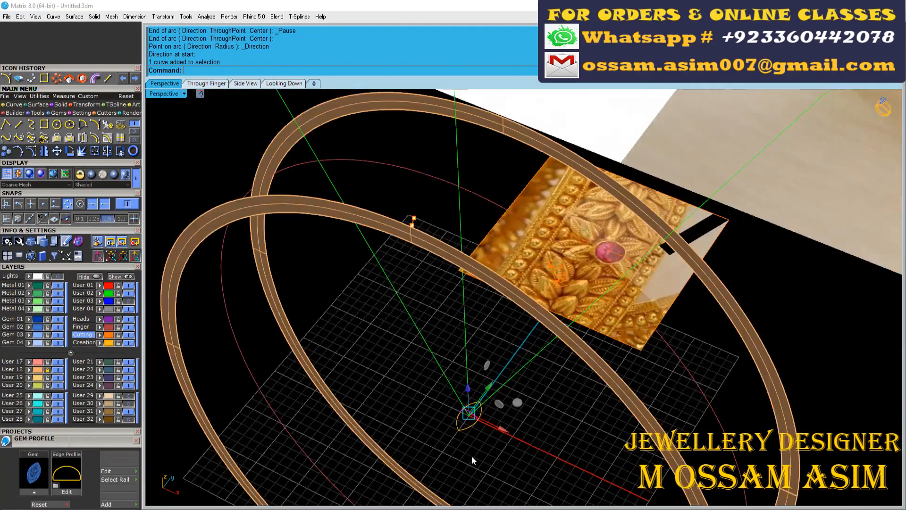
right_drag(241, 260, 463, 323)
scroll(464, 323, down, 10)
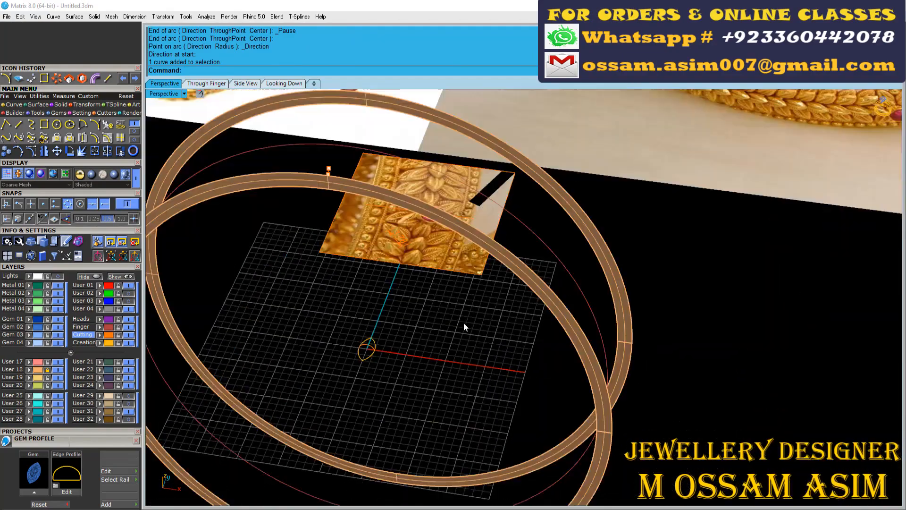
scroll(405, 344, up, 10)
right_drag(358, 330, 309, 317)
Step: Show the arc's control points and lower its middle point to just above the baseline, forming a two-lobed leaf profile
click(206, 83)
scroll(420, 349, down, 8)
scroll(425, 362, up, 6)
click(326, 338)
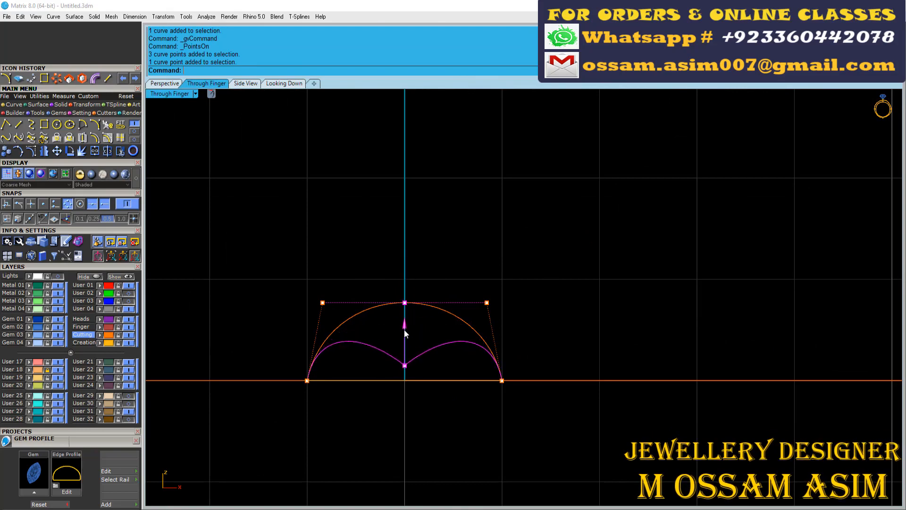
click(375, 300)
scroll(375, 300, down, 4)
scroll(378, 325, up, 10)
scroll(387, 294, down, 4)
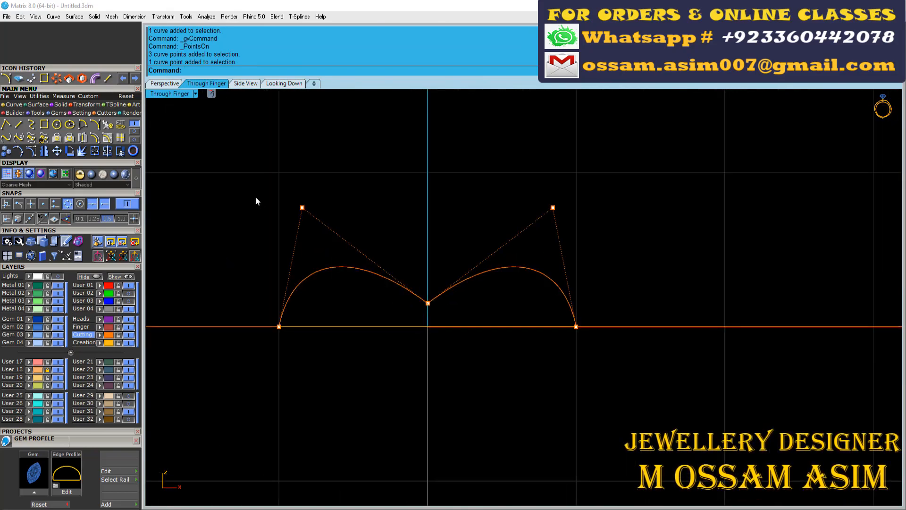
Step: Bring the two upper control points of the two-lobed leaf profile slightly closer together and hide the control points
drag(255, 196, 575, 231)
right_drag(543, 212, 552, 328)
click(472, 285)
drag(436, 267, 437, 297)
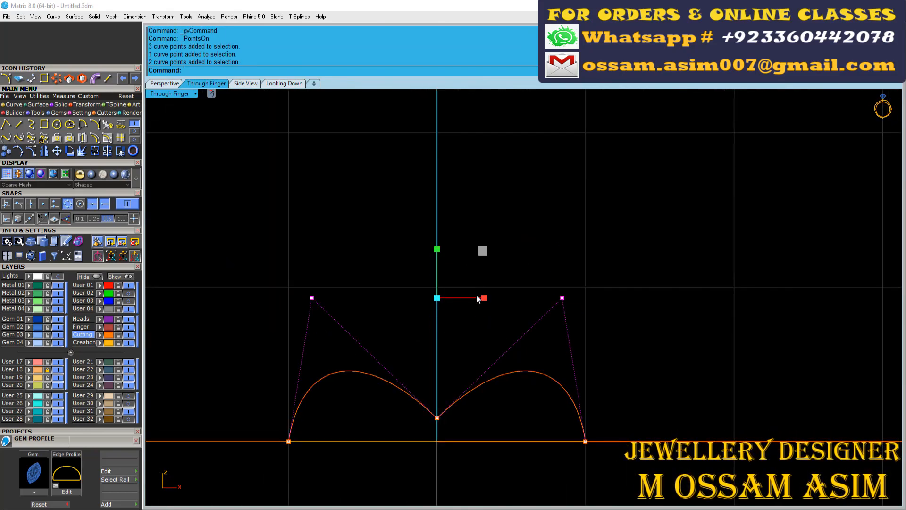
drag(487, 358, 490, 359)
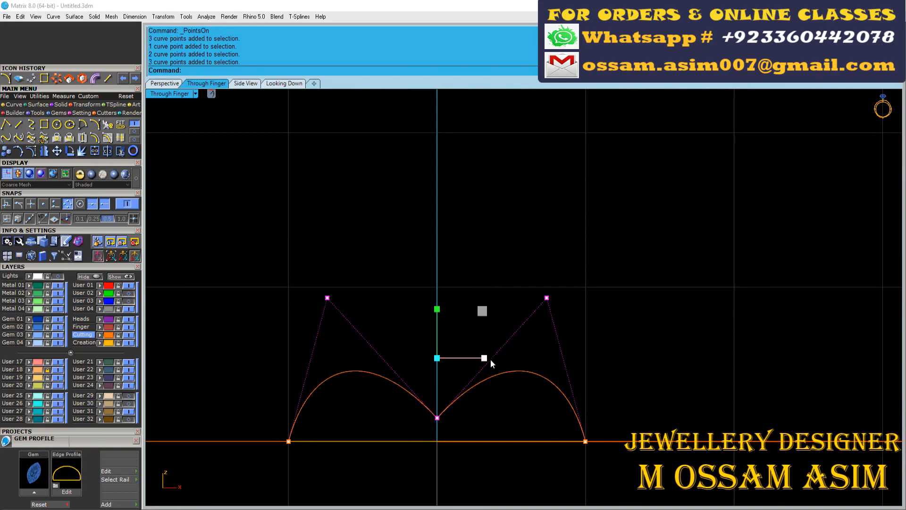
key(Escape)
key(Escape)
Step: Rebuild the leaf profile as a degree 3 curve to smooth its central dip
click(488, 376)
click(106, 125)
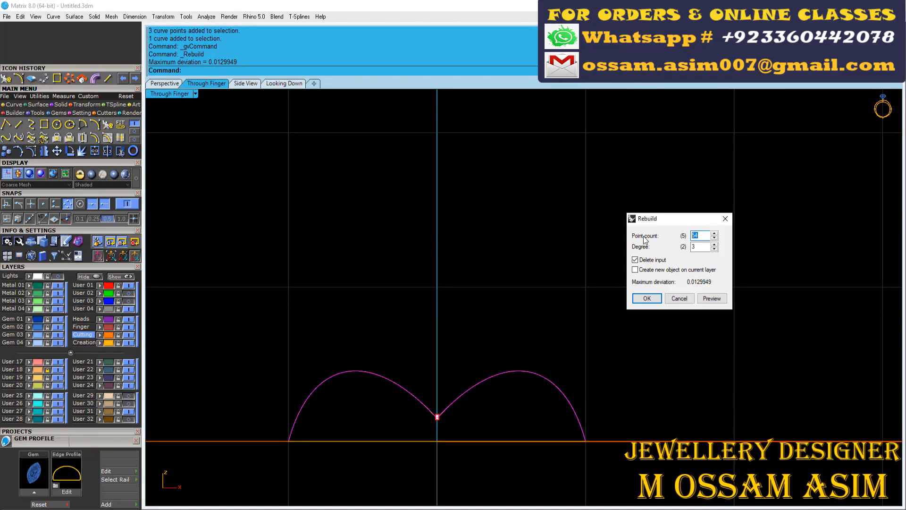
key(Return)
scroll(451, 408, up, 6)
right_drag(452, 408, 488, 378)
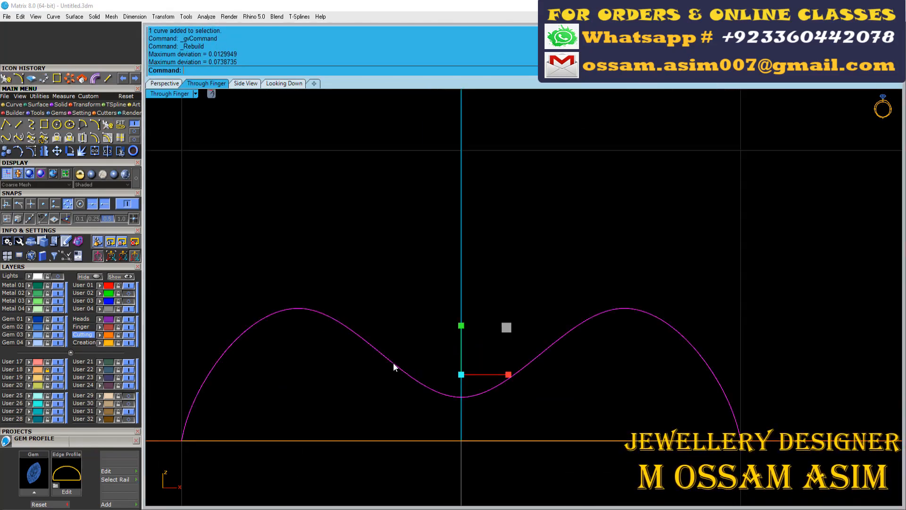
Step: Copy the rebuilt profile, undo the rebuild, and paste the smooth version over the original kinked curve
key(ctrl+z)
key(ctrl+y)
key(ctrl+c)
key(ctrl+z)
key(ctrl+v)
click(355, 281)
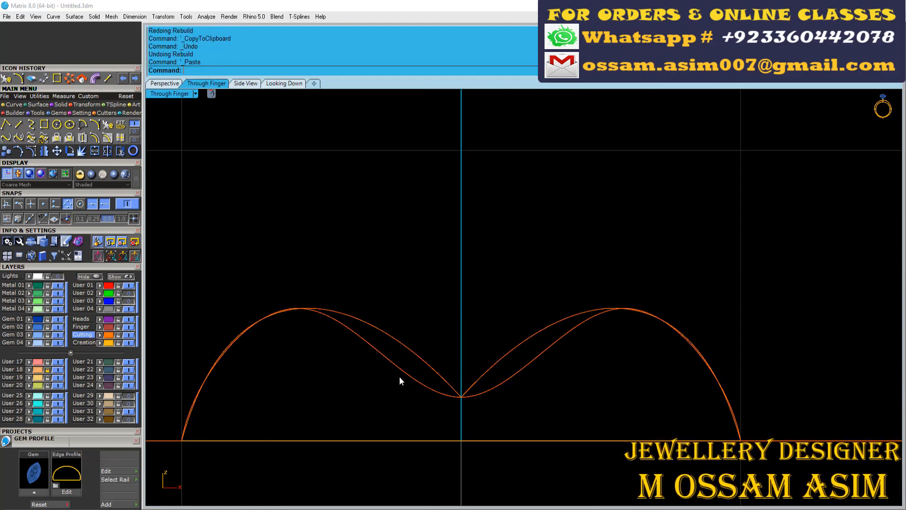
Step: Adjust the smooth curve's control points to follow the original lobes and dip, and delete the kinked original
click(399, 373)
click(31, 152)
scroll(370, 276, down, 4)
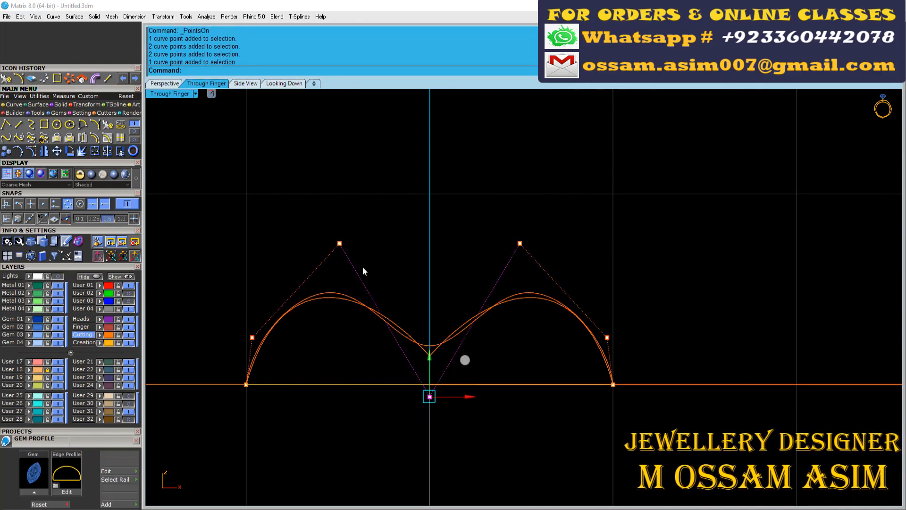
drag(428, 209, 429, 212)
key(Escape)
scroll(391, 341, up, 6)
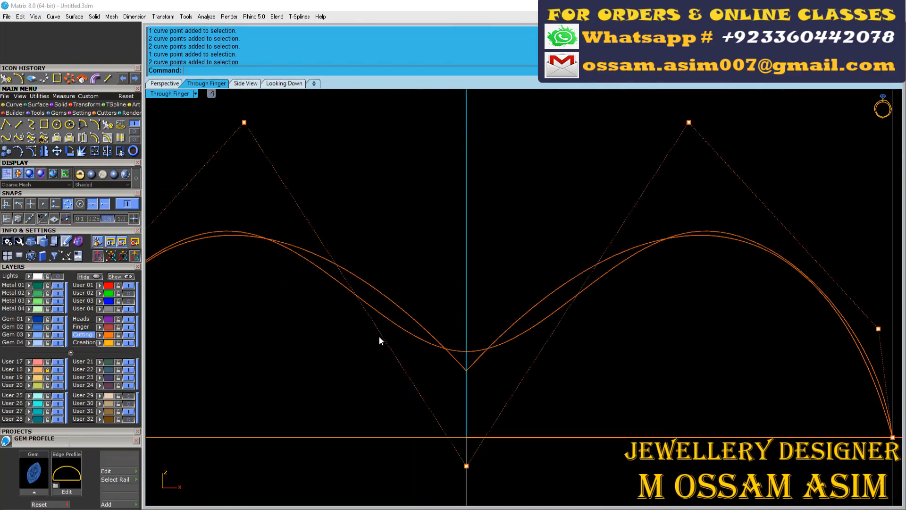
key(Escape)
click(387, 310)
scroll(388, 310, down, 6)
key(Delete)
Step: Explode the marquise outline into two separate side curves in the Perspective view
click(165, 83)
scroll(655, 373, up, 4)
right_drag(447, 338, 772, 329)
click(500, 362)
click(108, 150)
click(82, 151)
Step: Sweep the two-lobed profile along both outline curves, using the marquise tips as point ends, to create the leaf surface
click(38, 105)
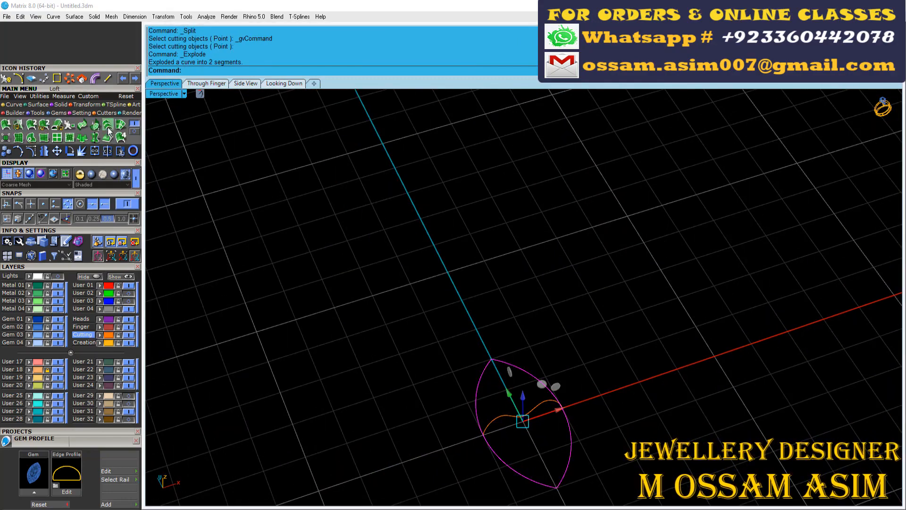
click(31, 124)
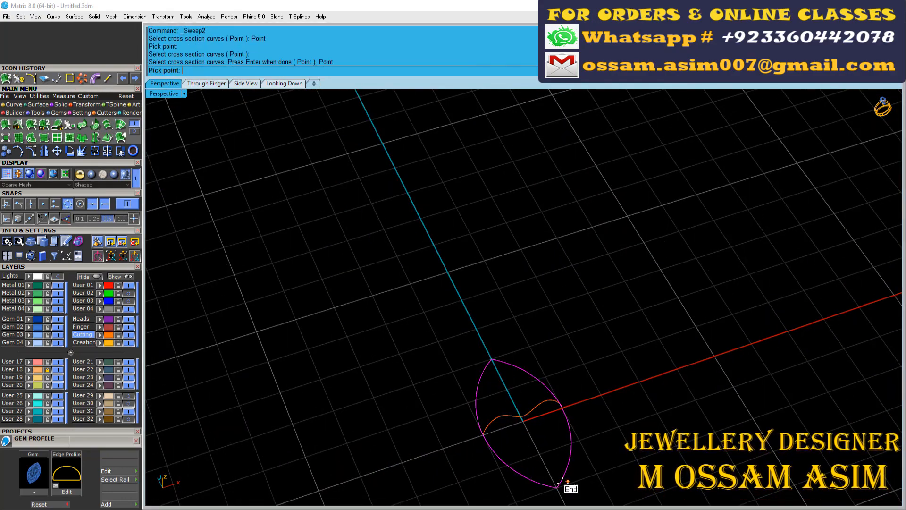
click(557, 486)
click(612, 383)
scroll(598, 443, down, 6)
right_drag(598, 442, 550, 442)
click(525, 419)
click(551, 443)
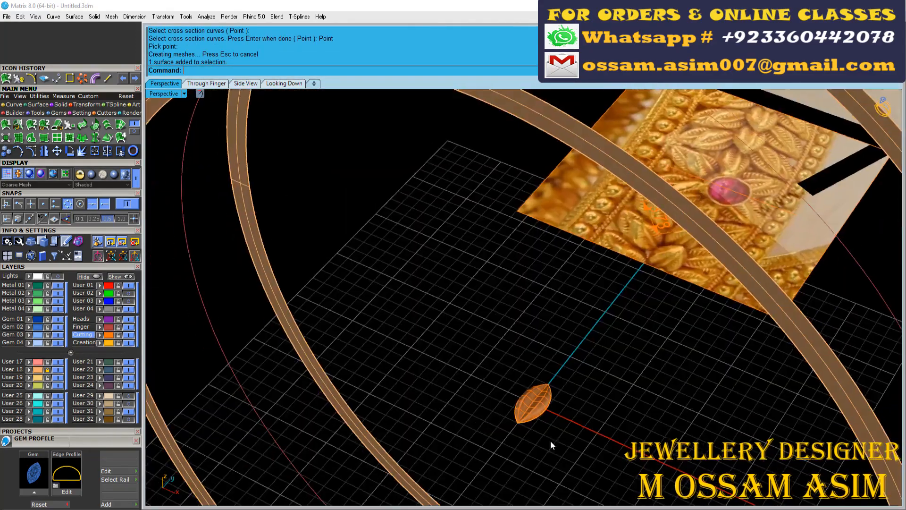
Step: Assign the swept leaf surface to the Metal 01 layer
scroll(552, 425, up, 5)
click(502, 398)
scroll(494, 370, up, 4)
click(494, 370)
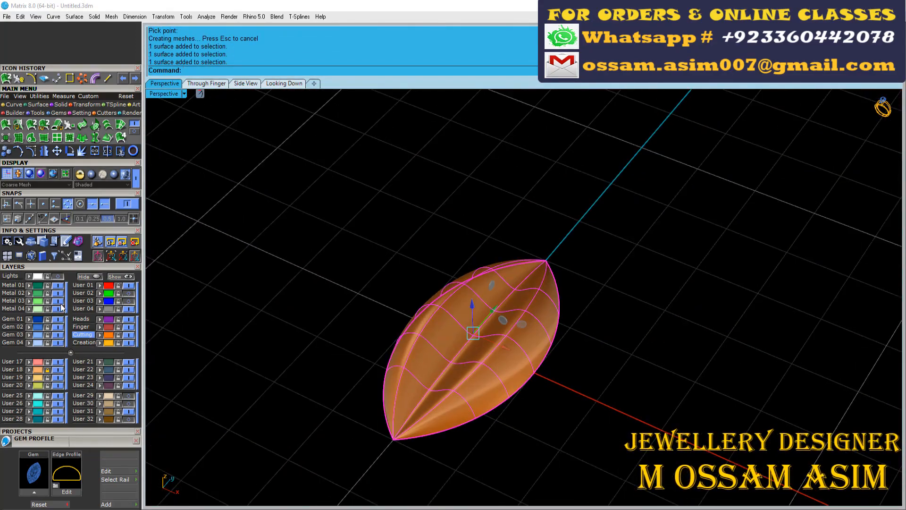
click(29, 286)
Step: Assign the leaf's outline and profile curves without the surface to the Creation layer, and make that layer current
scroll(315, 254, down, 5)
right_drag(315, 253, 377, 273)
drag(561, 401, 316, 165)
ctrl+click(476, 302)
scroll(514, 339, up, 4)
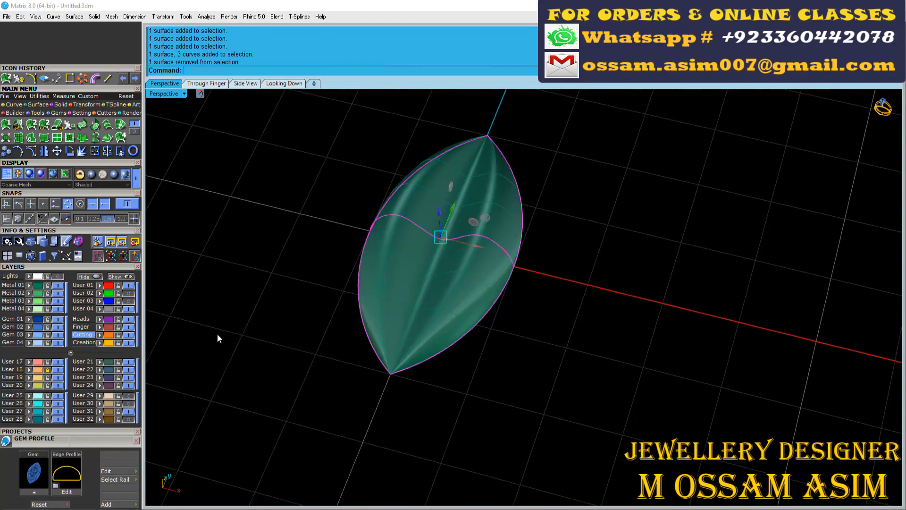
click(100, 343)
click(84, 343)
Step: Draw a slanted line from the origin up past the leaf's left edge in the Looking Down view
scroll(424, 278, down, 5)
mouse_move(424, 278)
right_down()
mouse_move(482, 272)
mouse_move(426, 290)
right_up()
scroll(427, 290, down, 8)
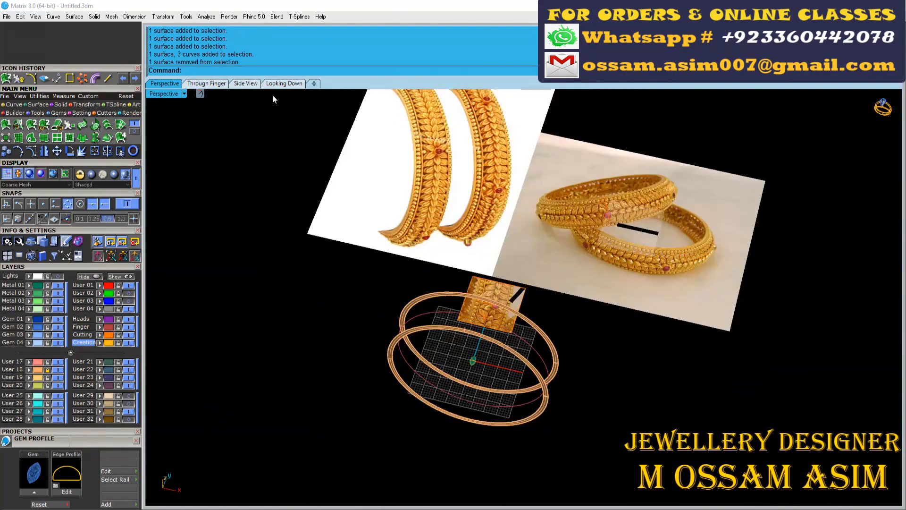
click(283, 83)
right_drag(501, 137, 510, 166)
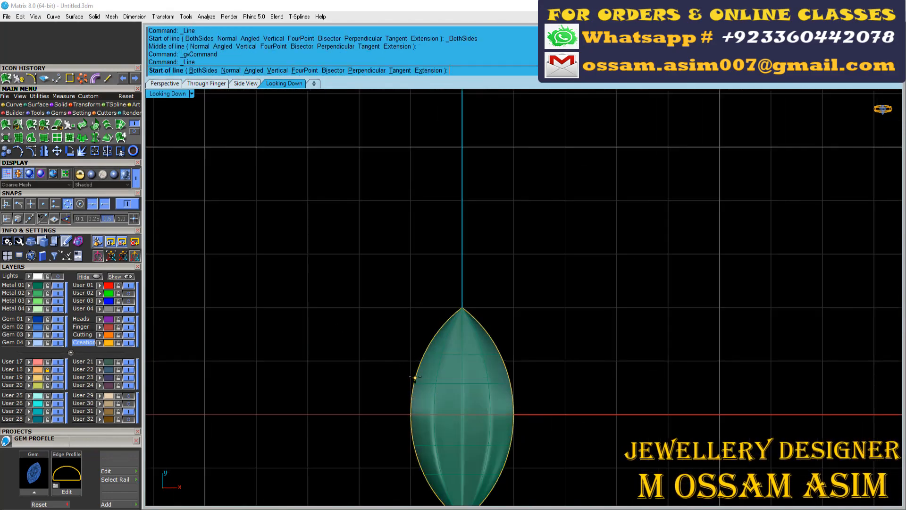
text(0)
key(Return)
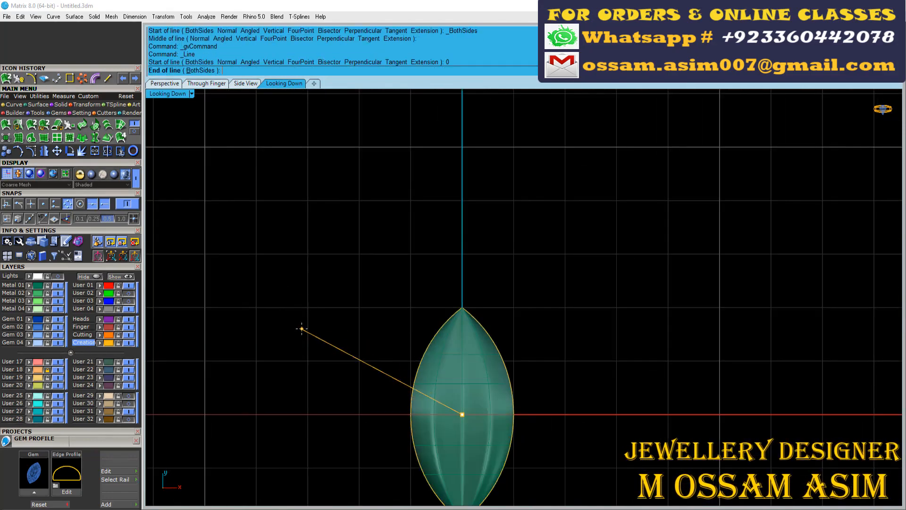
click(296, 327)
scroll(372, 326, down, 6)
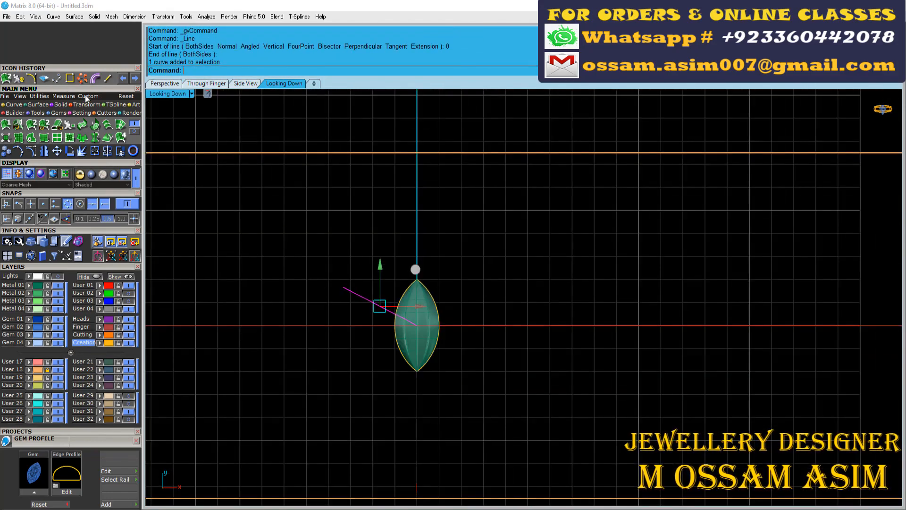
Step: Draw a vertical guide line with BothSides from the origin, extending past both leaf tips
click(108, 78)
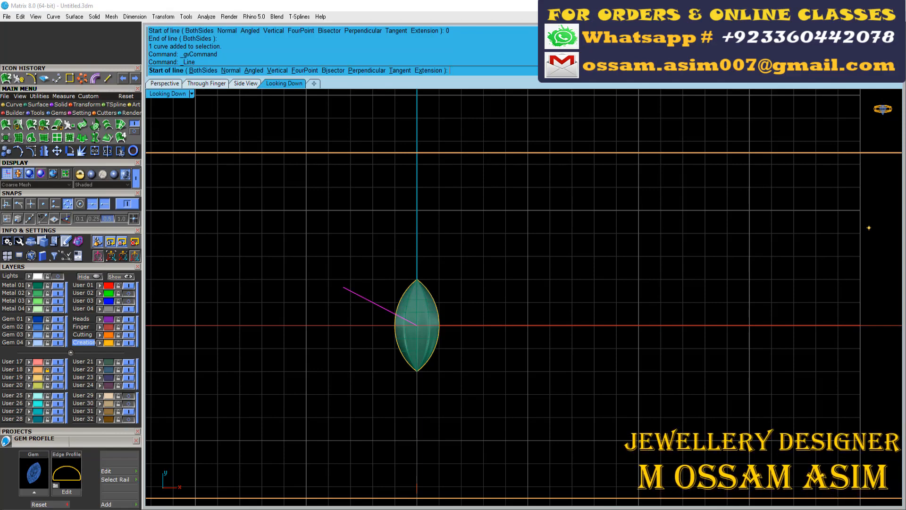
scroll(380, 312, up, 3)
text(0)
key(Return)
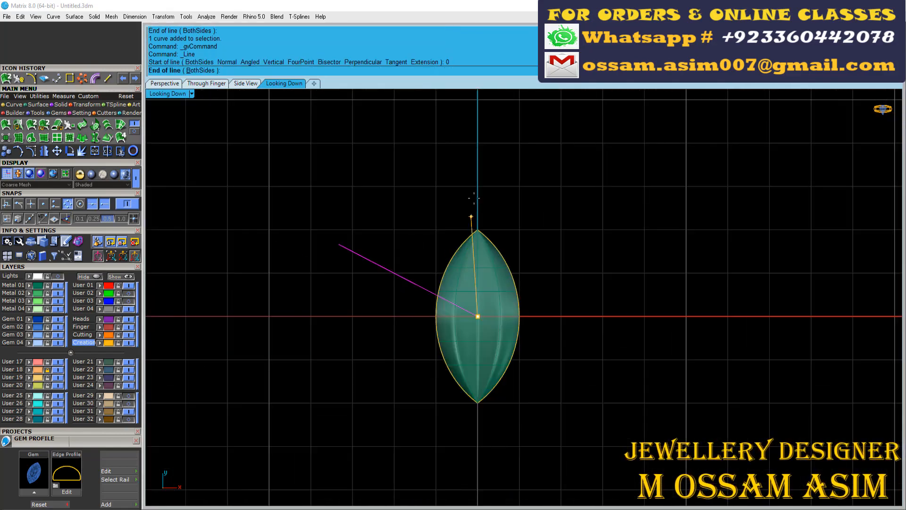
click(207, 73)
click(436, 316)
Step: Group the leaf's outline and profile curves, move them to the User 32 layer, and hide the Metal 01 layer
scroll(452, 235, down, 2)
drag(418, 204, 604, 504)
scroll(437, 233, up, 6)
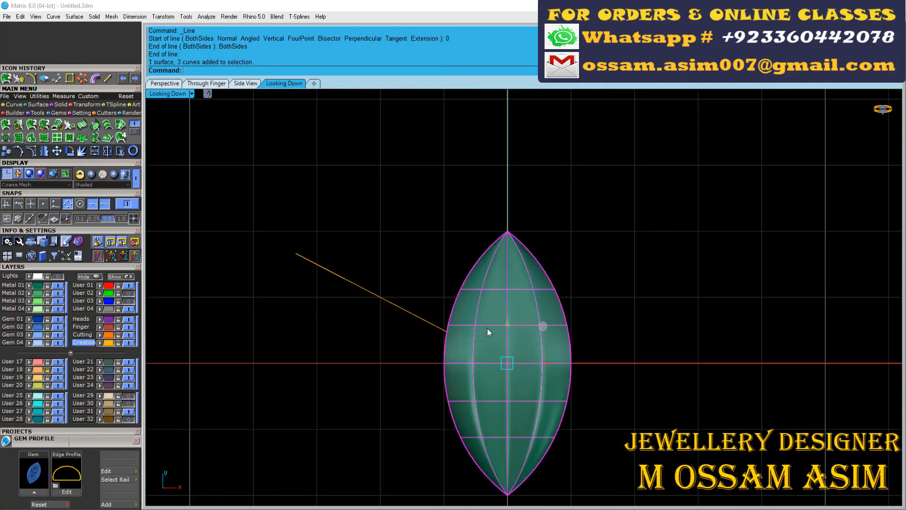
ctrl+click(487, 327)
key(ctrl+g)
click(100, 419)
click(58, 286)
Step: Array the slanted line along the vertical guide line with 14 items and Freeform orientation
scroll(502, 279, down, 10)
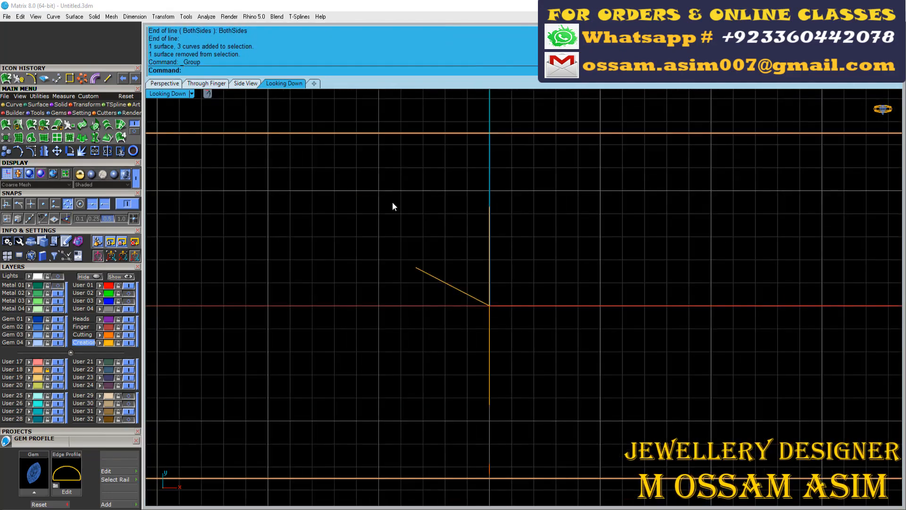
drag(372, 186, 628, 453)
scroll(445, 257, up, 5)
drag(444, 257, 411, 316)
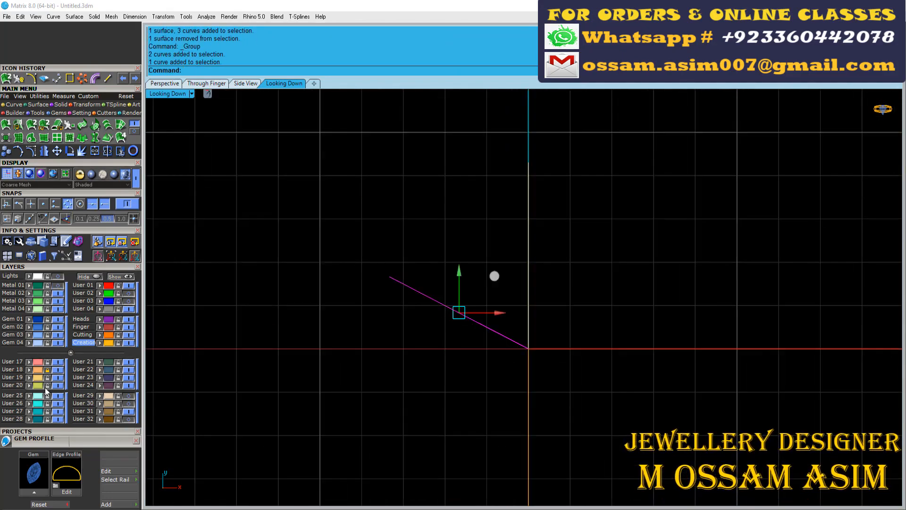
click(265, 230)
click(175, 82)
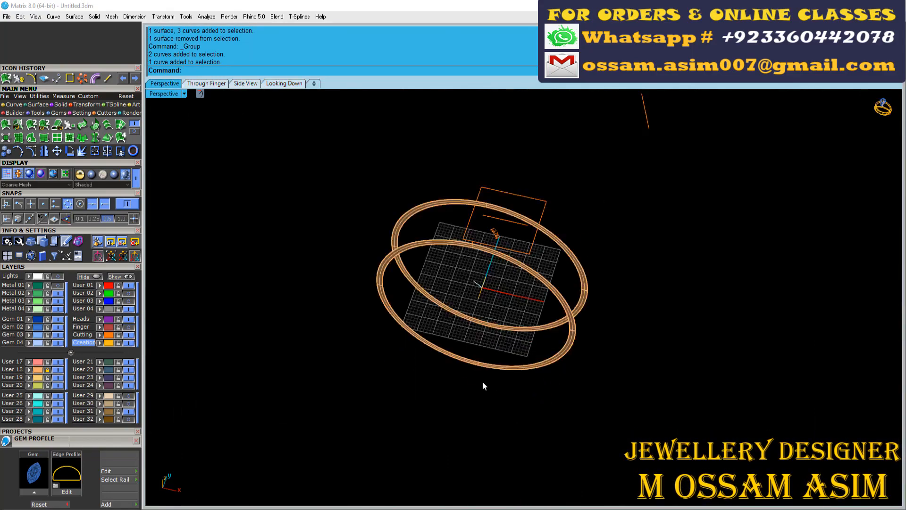
scroll(472, 274, up, 10)
drag(553, 328, 500, 259)
key(F4)
click(500, 259)
right_drag(499, 259, 583, 301)
scroll(582, 301, down, 4)
click(486, 259)
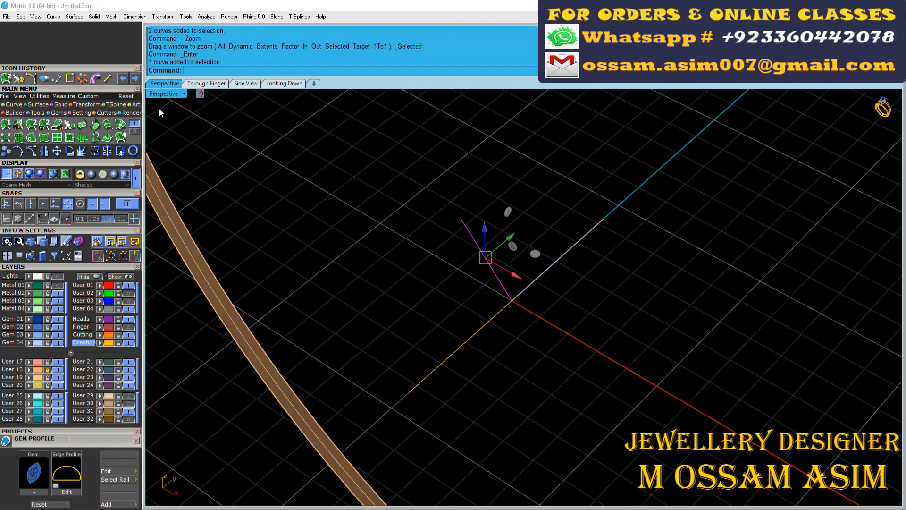
click(89, 105)
click(5, 125)
click(573, 249)
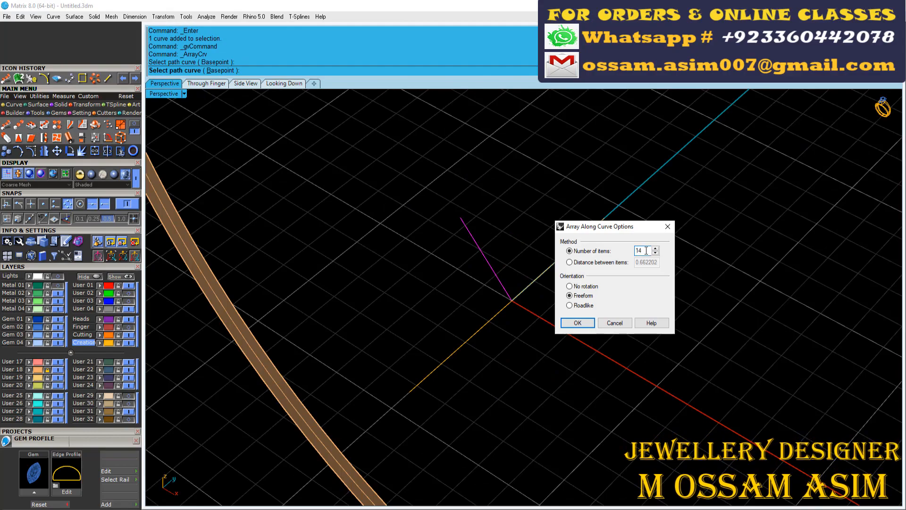
click(577, 323)
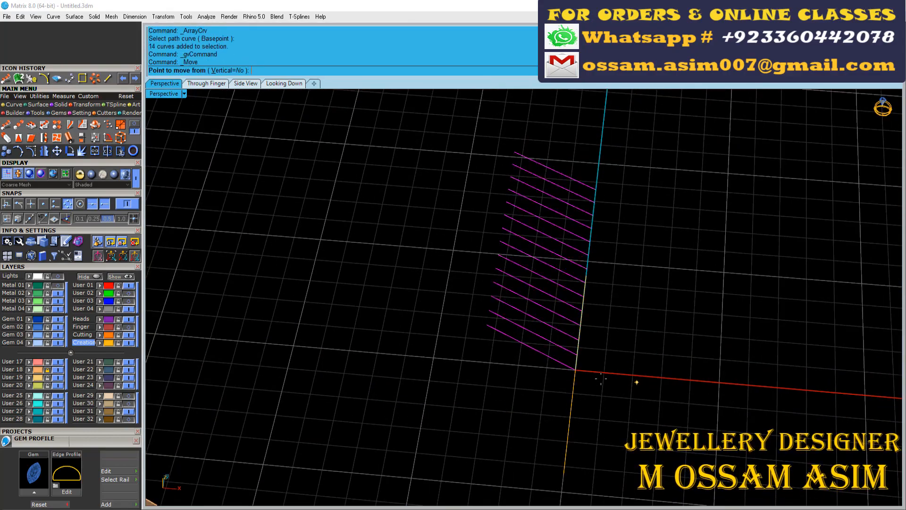
Step: Move the arrayed slanted lines down so they start at the guide line's lower end, and show the Metal 01 layer
click(575, 370)
click(563, 474)
key(Escape)
right_drag(566, 340, 456, 298)
scroll(456, 298, up, 10)
scroll(469, 294, down, 12)
right_drag(373, 325, 473, 350)
click(57, 285)
Step: Scale the slanted lines and guide line down in 2D about the origin until they extend slightly beyond the leaf
scroll(460, 330, up, 6)
drag(457, 166, 366, 458)
scroll(468, 365, up, 6)
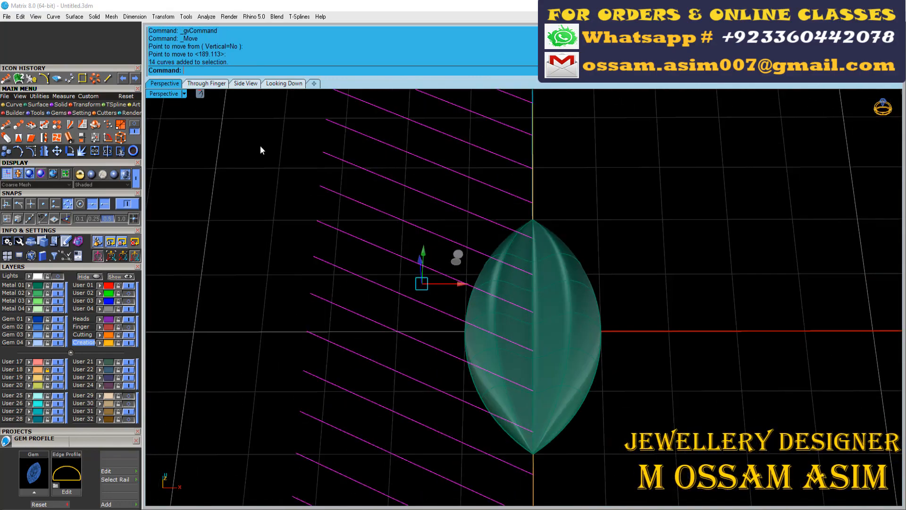
click(283, 84)
scroll(469, 260, down, 6)
shift+drag(510, 210, 488, 233)
click(135, 123)
click(455, 224)
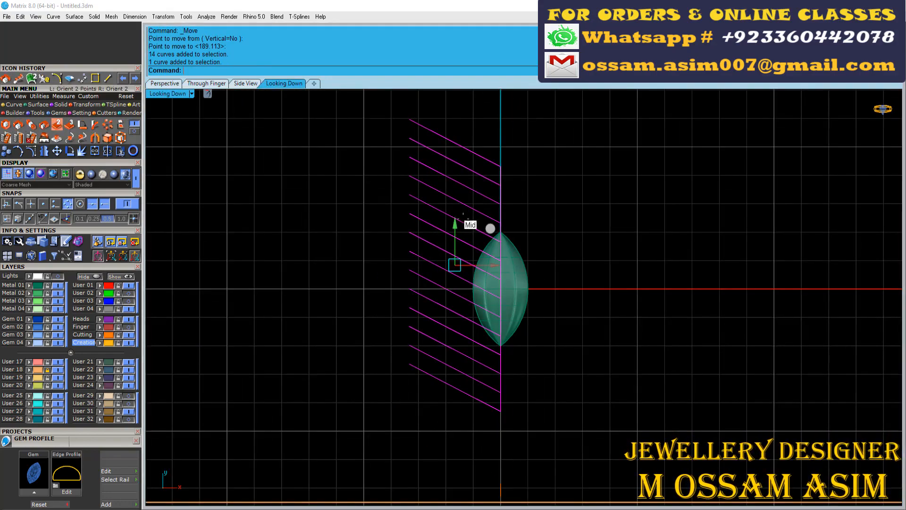
click(18, 124)
text(0)
key(Return)
right_drag(585, 208, 560, 216)
click(610, 172)
click(550, 222)
scroll(499, 328, up, 3)
scroll(481, 242, down, 2)
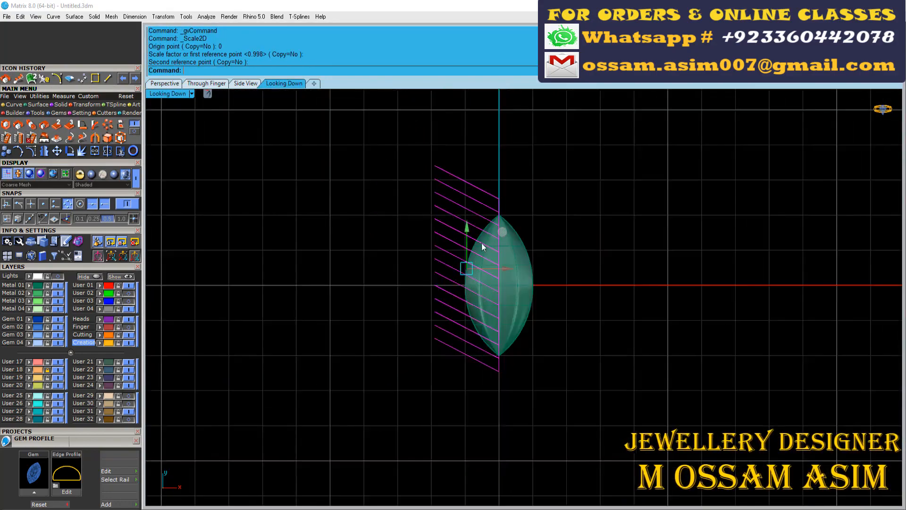
scroll(452, 307, up, 4)
scroll(457, 322, down, 6)
Step: Deselect the guide line and mirror the 14 slanted lines across the vertical axis through the origin
scroll(481, 285, up, 10)
ctrl+drag(516, 243, 446, 249)
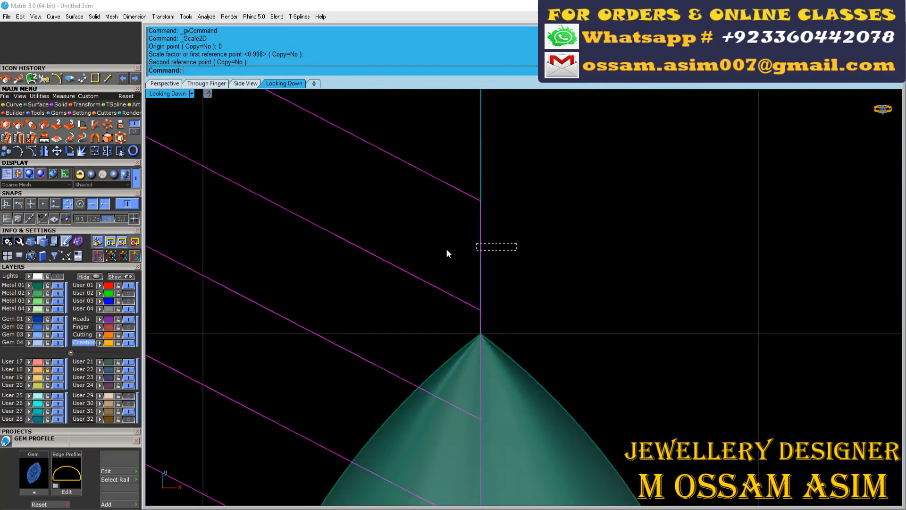
right_drag(475, 260, 473, 287)
key(m)
scroll(472, 286, down, 5)
text(0)
key(Return)
click(473, 165)
Step: Project the slanted vein lines onto the leaf surface
drag(583, 147, 510, 229)
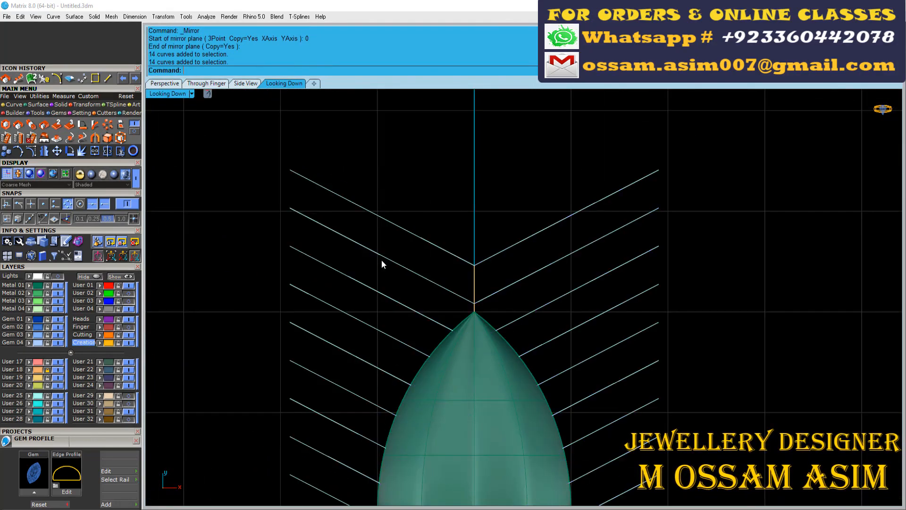
mouse_move(62, 105)
click(57, 124)
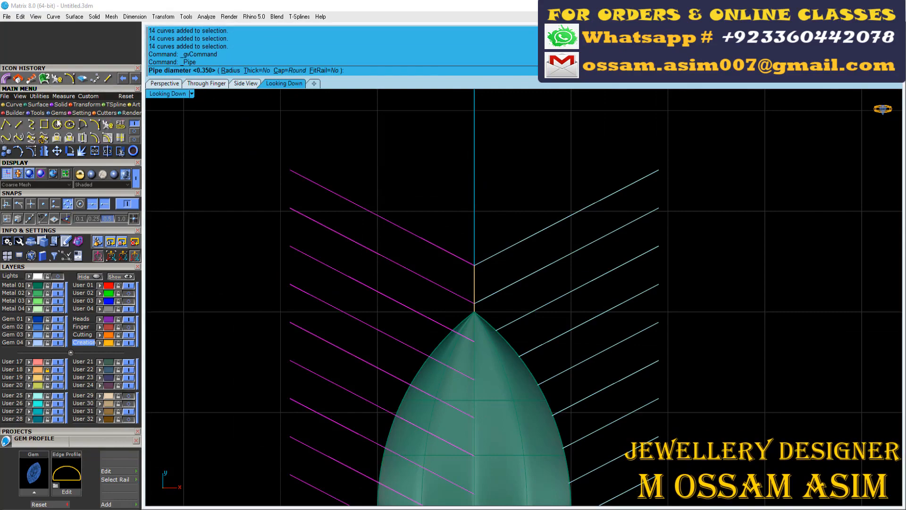
click(68, 138)
click(440, 343)
key(Return)
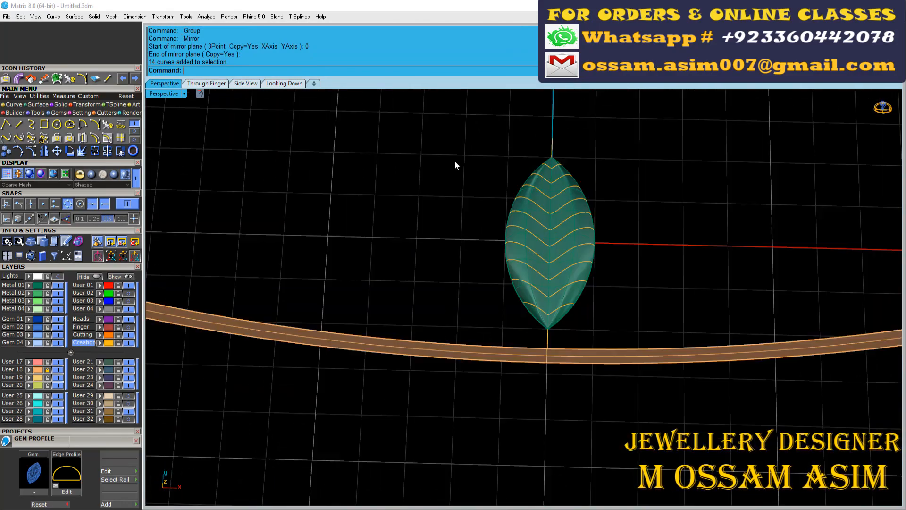
Step: Explode the chevron vein curves on the leaf into separate segments
right_drag(547, 325, 476, 311)
click(80, 153)
right_drag(708, 342, 671, 327)
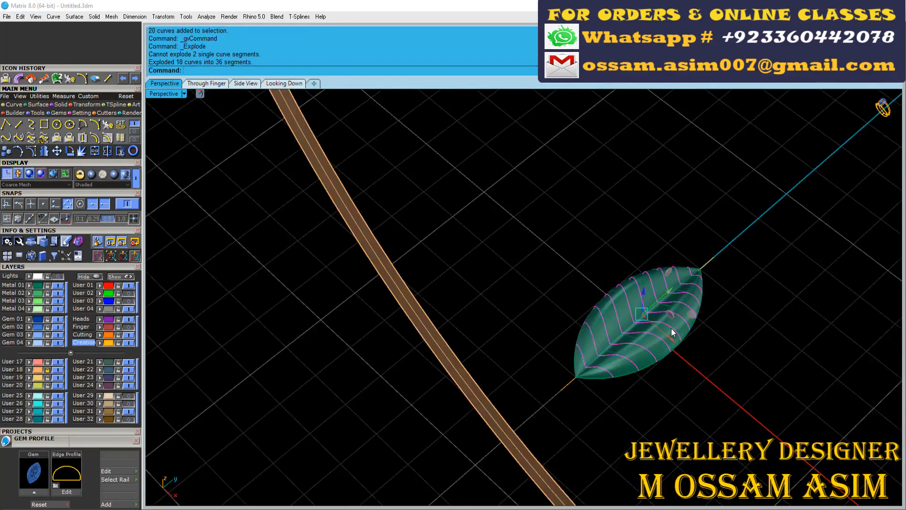
scroll(642, 334, up, 12)
scroll(541, 269, down, 10)
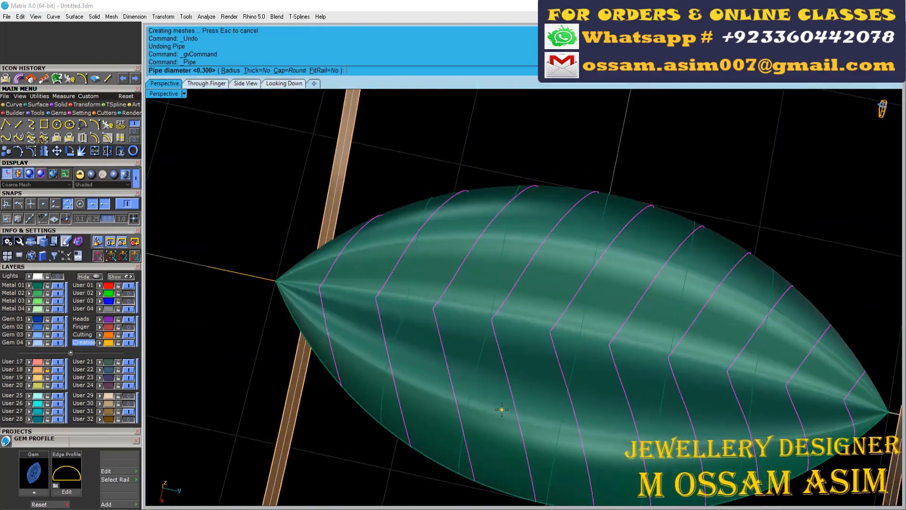
Step: Pipe the vein curves on the leaf with a diameter of 0.25 mm and round caps
text(.25)
key(Return)
right_drag(502, 407, 527, 220)
key(ctrl+z)
scroll(552, 245, up, 8)
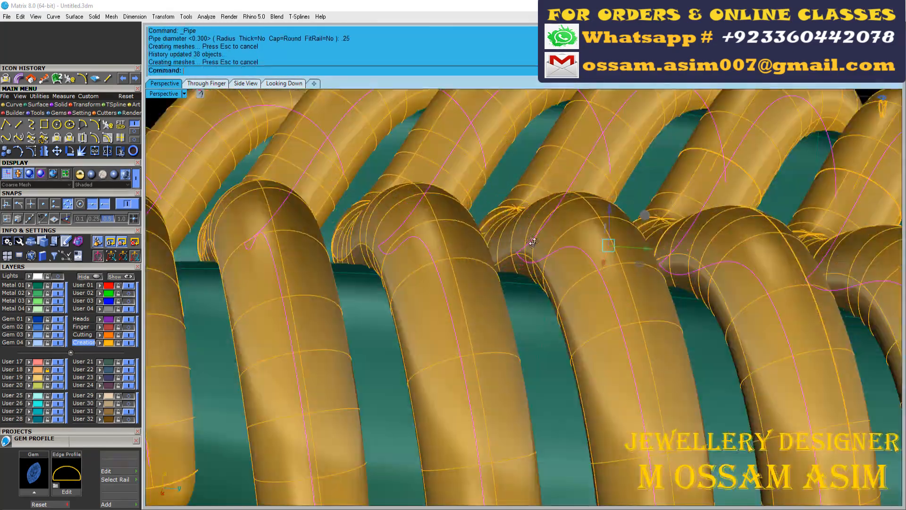
Step: Examine the piped veins along the leaf surface from several angles
drag(603, 230, 602, 214)
scroll(598, 226, down, 6)
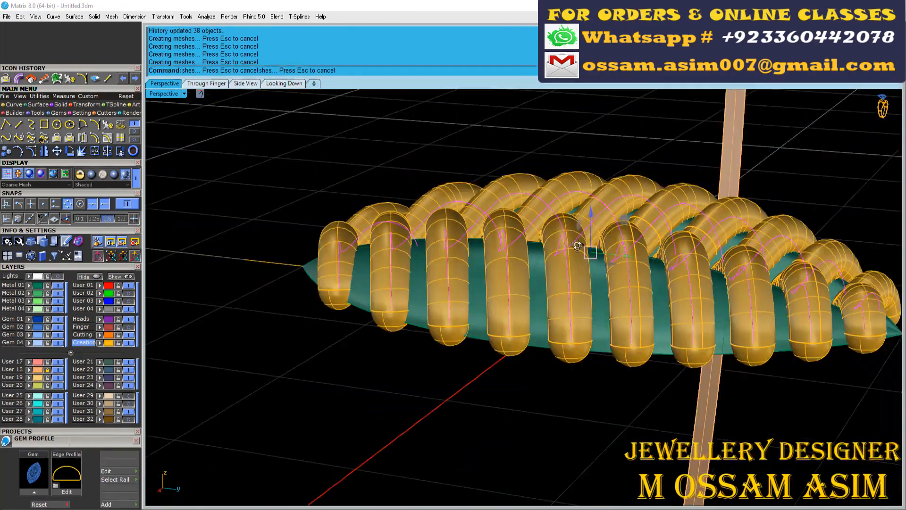
right_drag(590, 248, 568, 212)
scroll(568, 213, up, 9)
right_drag(628, 282, 487, 320)
scroll(629, 287, down, 9)
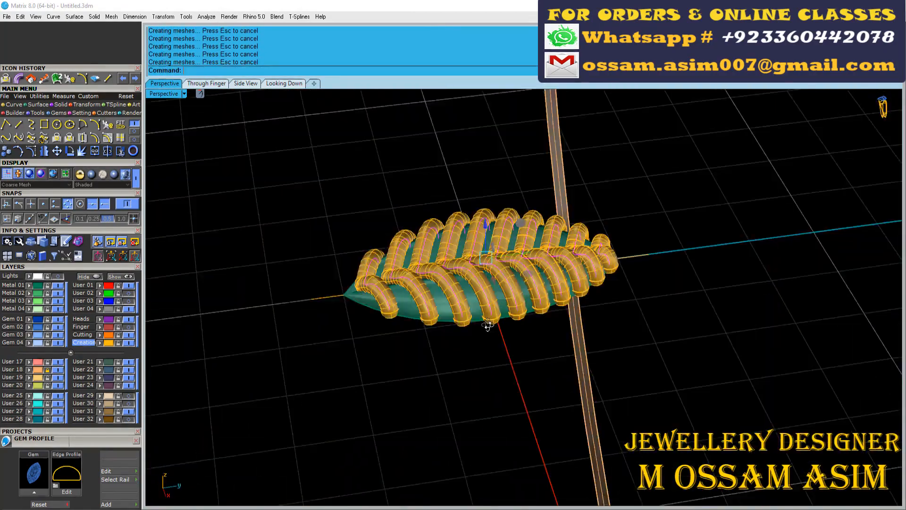
scroll(378, 301, up, 6)
click(375, 288)
click(134, 132)
key(Escape)
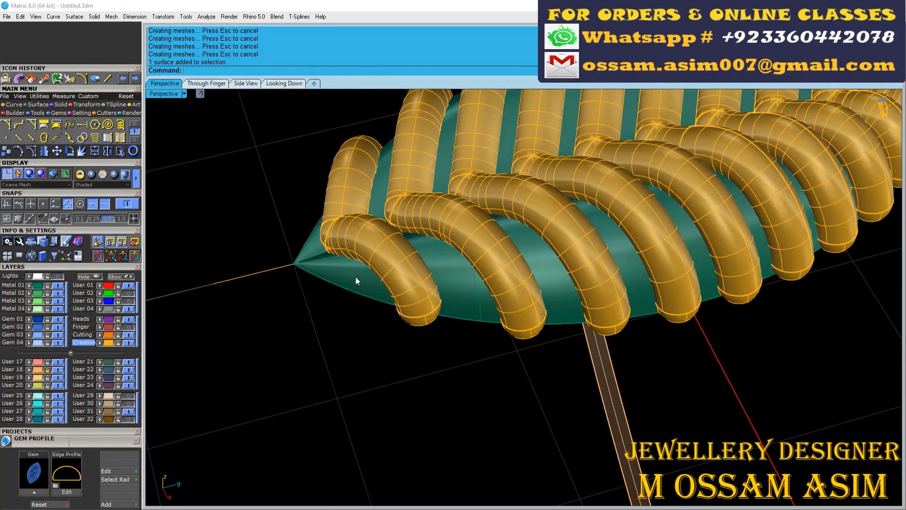
Step: Duplicate the border of the leaf surface as a curve
click(358, 279)
click(61, 105)
key(Escape)
scroll(344, 302, down, 2)
right_drag(343, 302, 341, 248)
click(347, 251)
click(378, 274)
right_drag(378, 274, 366, 309)
click(15, 105)
click(70, 123)
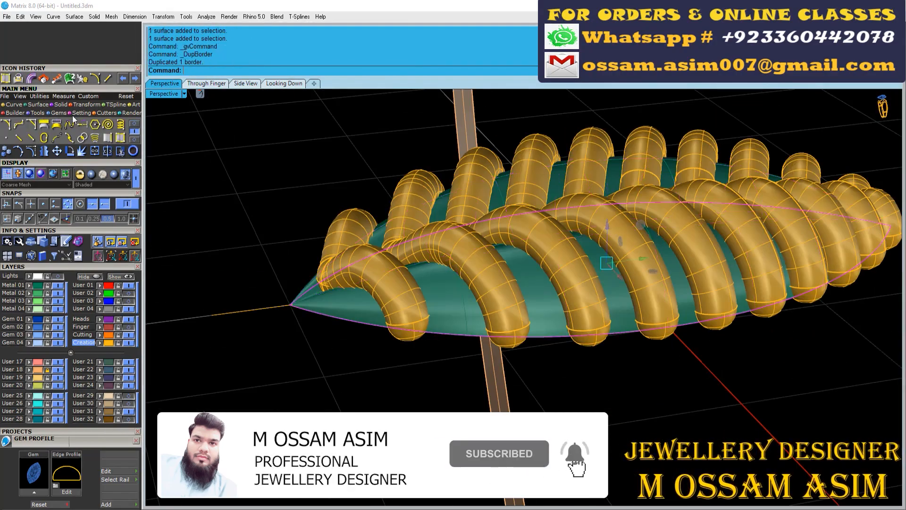
Step: Try extruding the leaf border curve by -0.6 mm on one side without caps, and delete the extruded wall
click(61, 105)
click(108, 125)
click(283, 71)
click(318, 70)
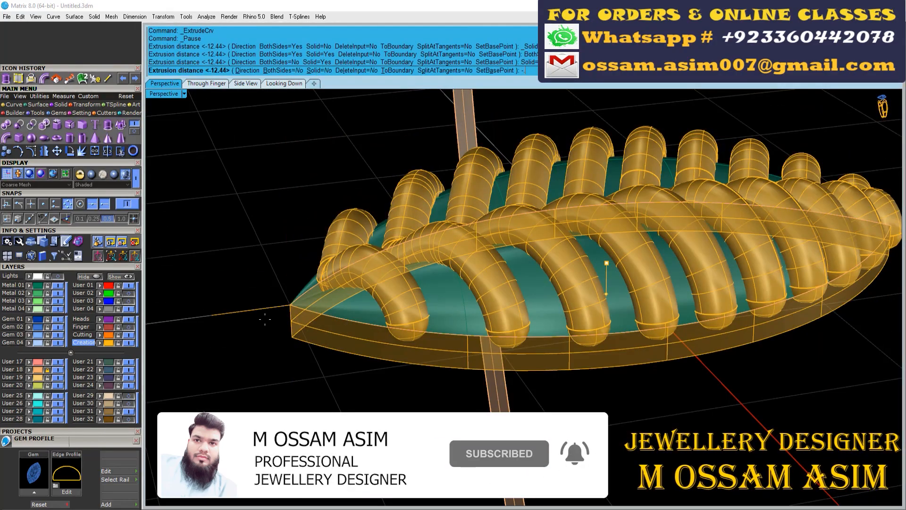
key(Return)
scroll(425, 346, down, 5)
mouse_move(425, 346)
right_down()
mouse_move(417, 306)
mouse_move(425, 355)
right_up()
scroll(426, 354, up, 7)
click(293, 309)
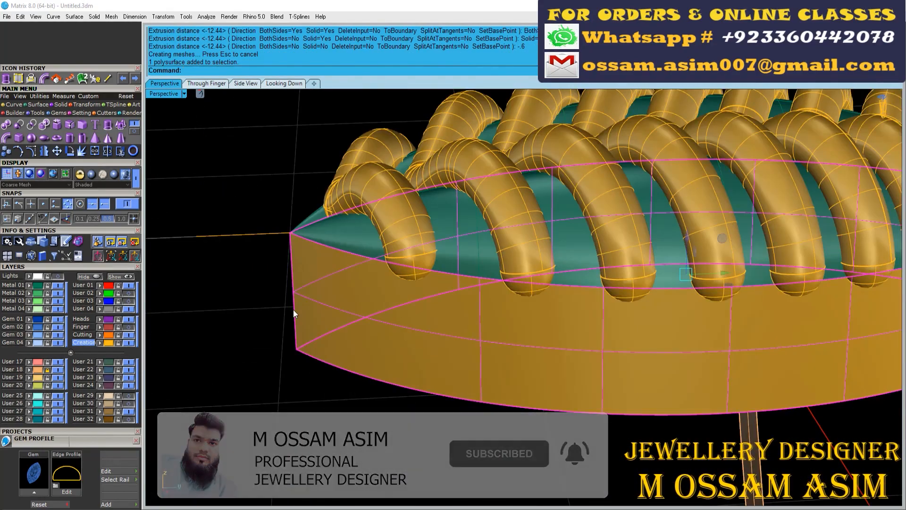
key(Delete)
Step: Extrude the leaf border curve by -0.55 mm as an open wall without caps
click(315, 242)
click(342, 267)
click(108, 125)
click(311, 71)
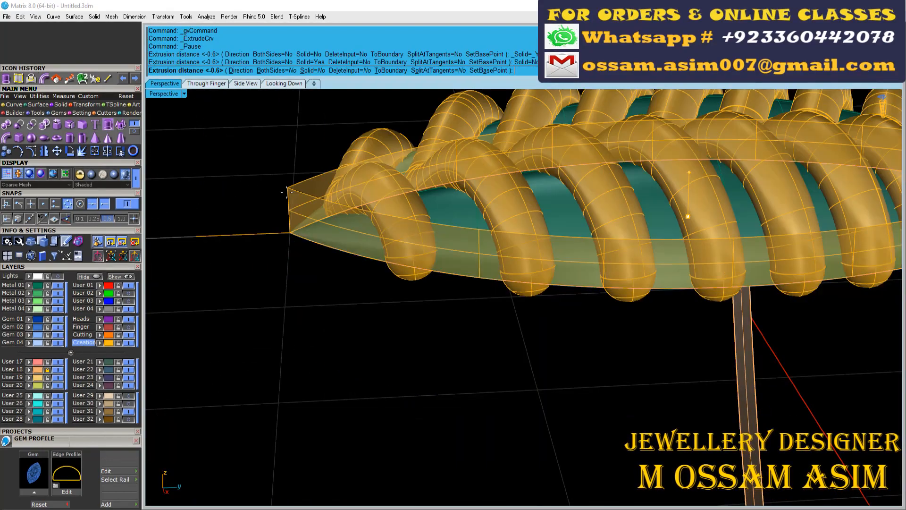
key(Return)
Step: Try to extrude the leaf surface as a tapered solid with a draft angle of 0
scroll(344, 307, down, 7)
click(356, 321)
scroll(356, 304, up, 7)
click(331, 242)
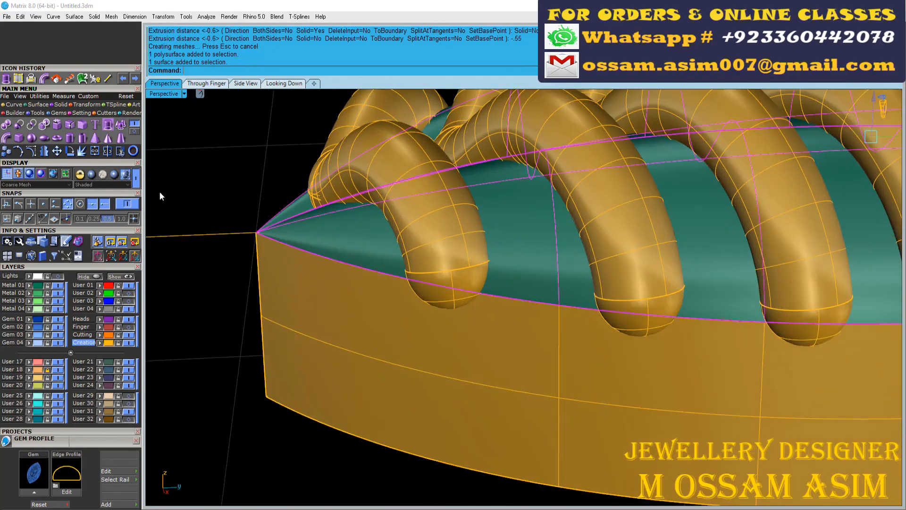
click(282, 70)
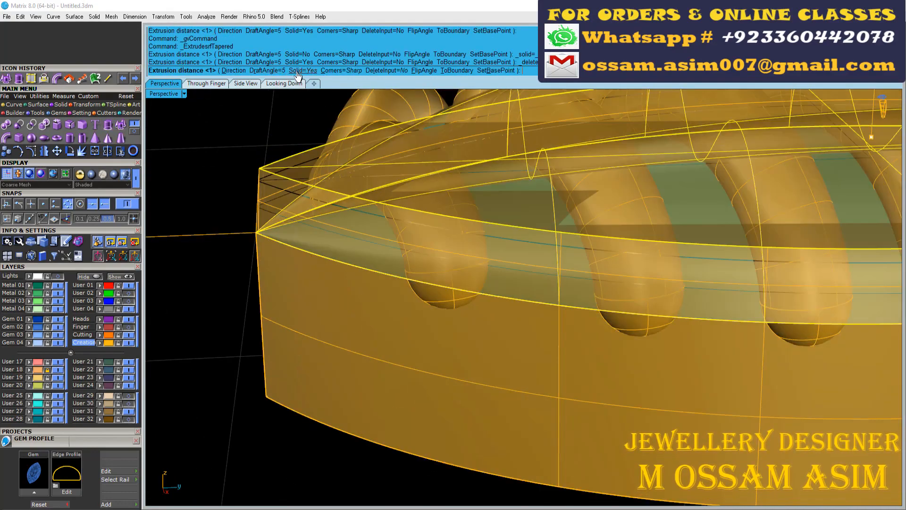
right_drag(325, 236, 324, 189)
scroll(323, 188, down, 8)
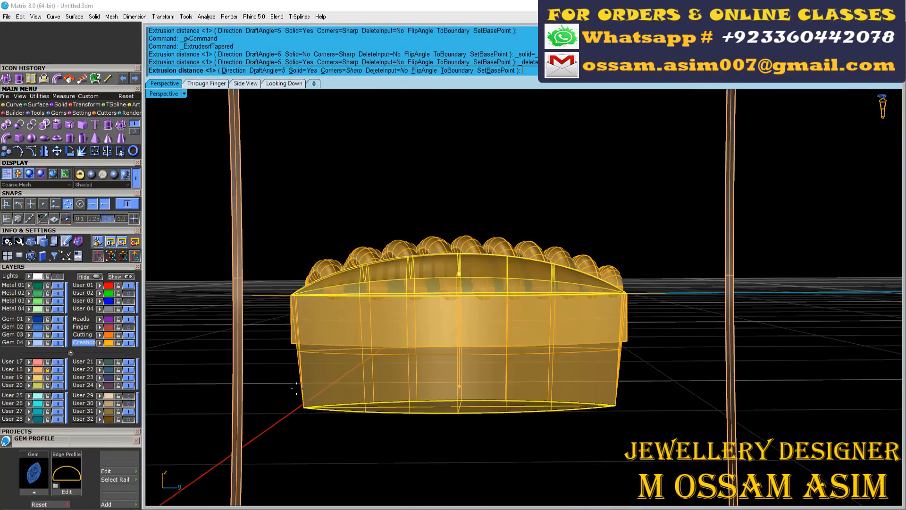
click(266, 70)
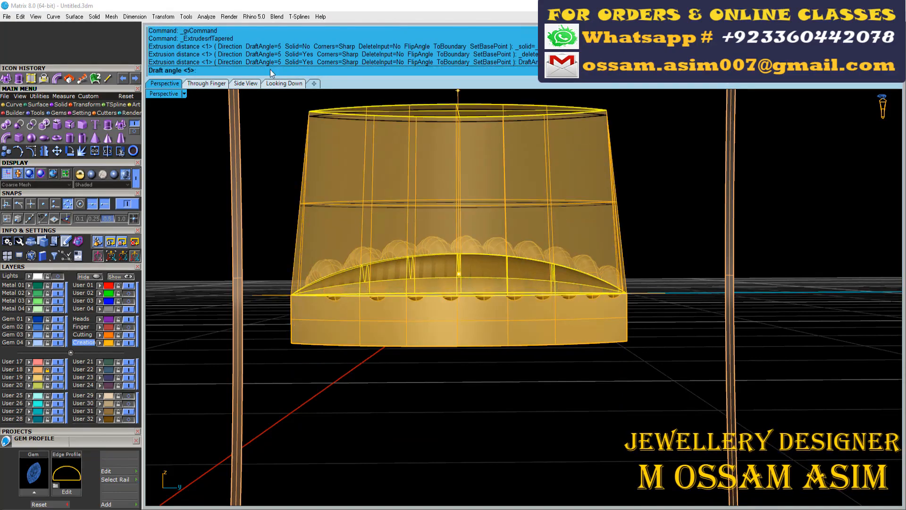
text(0)
key(Return)
key(Return)
Step: Try extruding the leaf surface as a solid by -0.3 mm along a vertical direction, and undo the extrusion
click(207, 83)
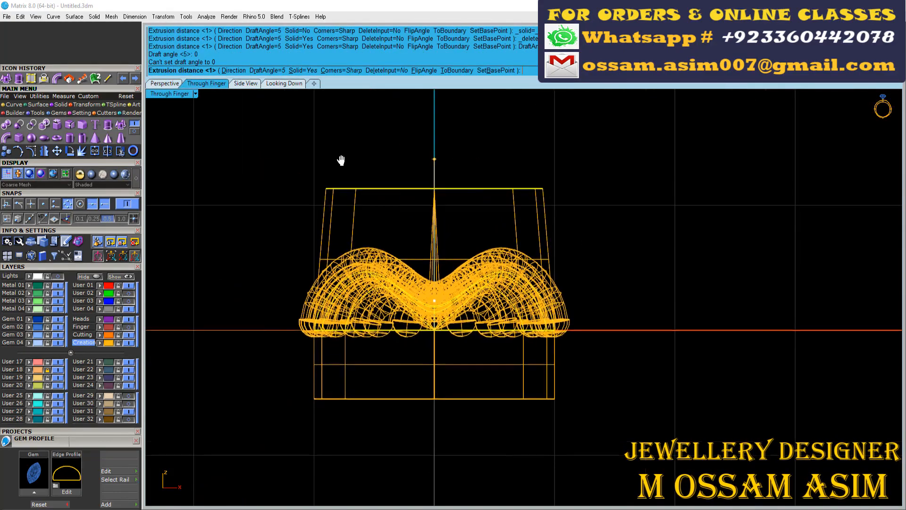
click(99, 153)
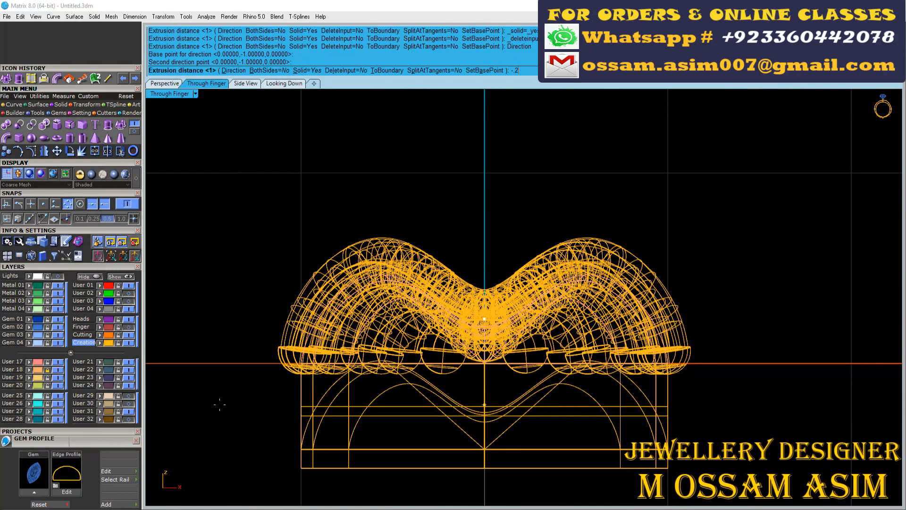
text(-.)
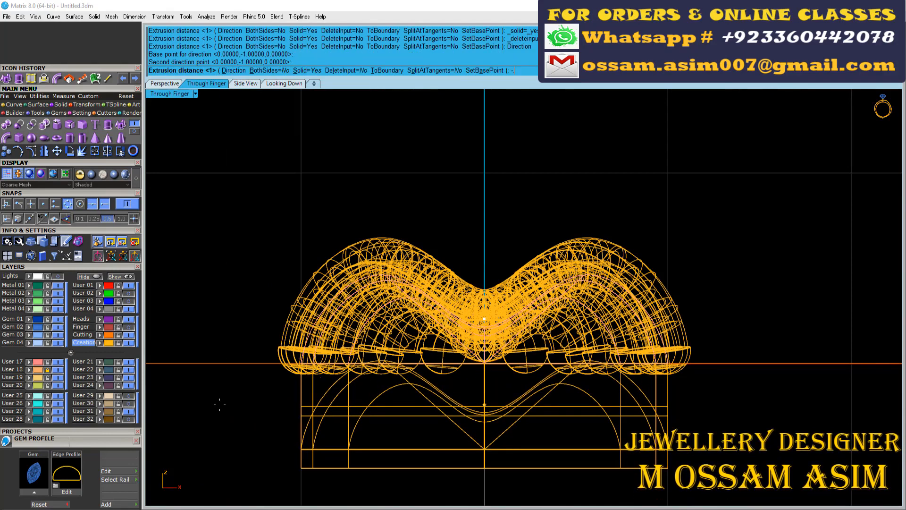
text(3)
key(Return)
key(ctrl+z)
Step: Extrude the leaf surface 0.3 mm straight down as a solid, using a picked vertical direction
right_click(312, 219)
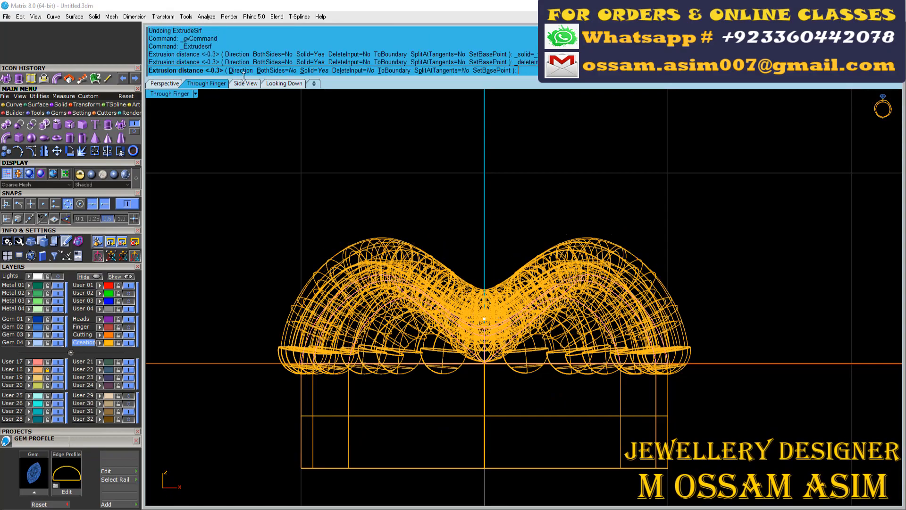
click(241, 71)
click(224, 174)
click(227, 221)
text(.3)
key(Return)
click(165, 83)
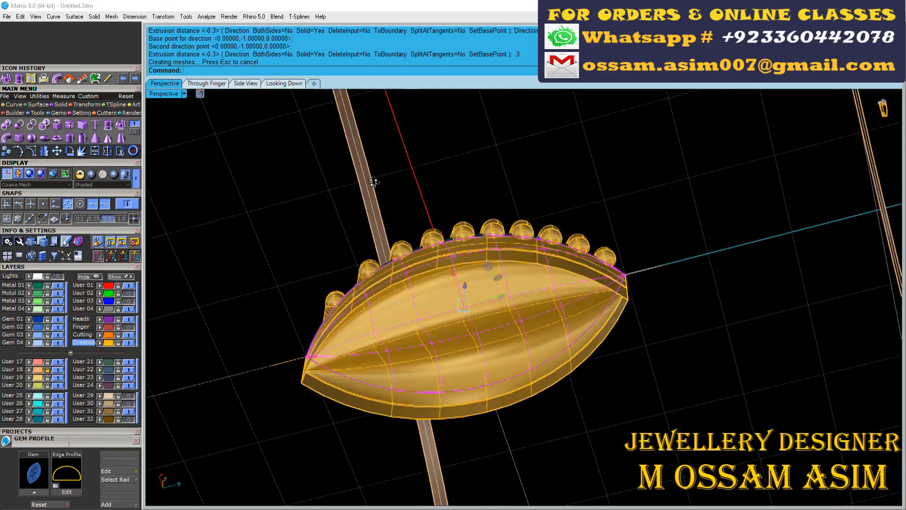
Step: Explode the wall under the leaf into separate surfaces and assign it to the Metal 04 layer
right_drag(374, 183, 376, 334)
scroll(376, 330, up, 5)
click(256, 313)
right_drag(245, 287, 315, 324)
click(315, 323)
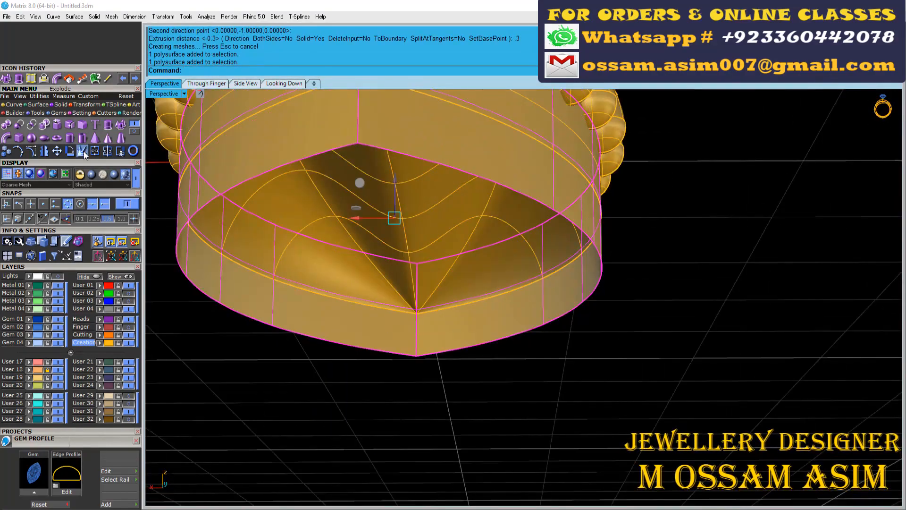
click(30, 309)
Step: Offset the leaf's wall surfaces inward by 0.3 mm as solids with round corners
scroll(302, 288, down, 5)
right_drag(302, 283, 317, 323)
scroll(280, 229, up, 8)
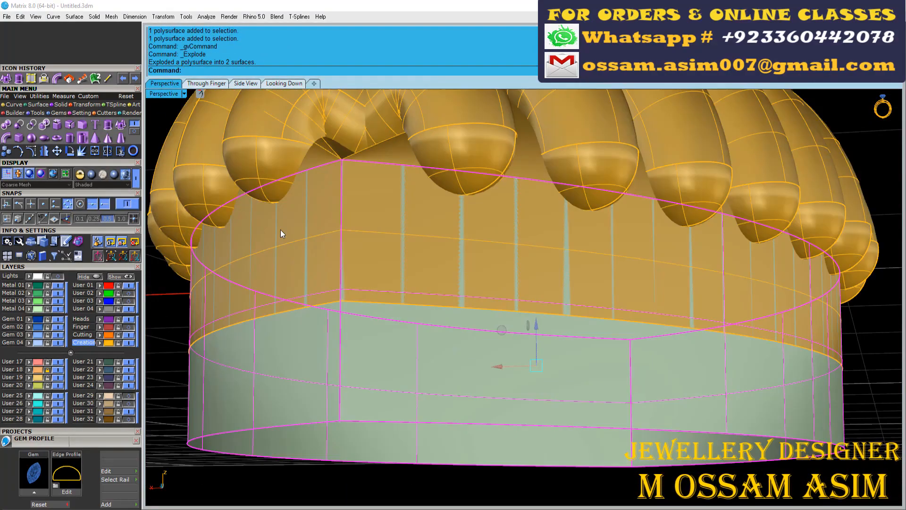
right_drag(280, 229, 272, 296)
scroll(272, 296, down, 4)
scroll(215, 246, up, 2)
click(35, 105)
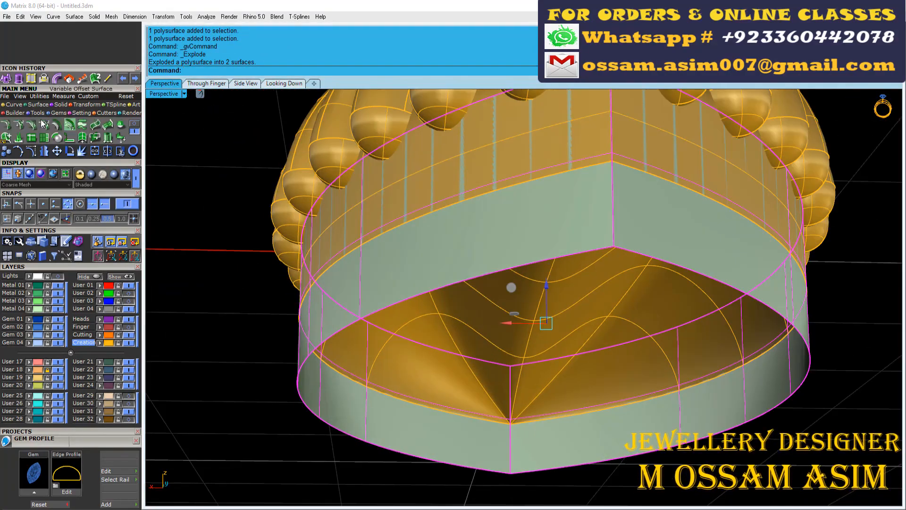
click(57, 124)
right_drag(453, 377, 443, 236)
scroll(510, 314, down, 3)
scroll(510, 313, up, 3)
right_drag(500, 292, 426, 204)
right_click(518, 296)
Step: Inspect the thickened leaf wall from below and from the side, and clear the selection
scroll(518, 296, down, 4)
scroll(452, 276, down, 3)
scroll(452, 275, up, 6)
scroll(243, 249, down, 3)
scroll(427, 205, up, 3)
right_drag(417, 335, 489, 198)
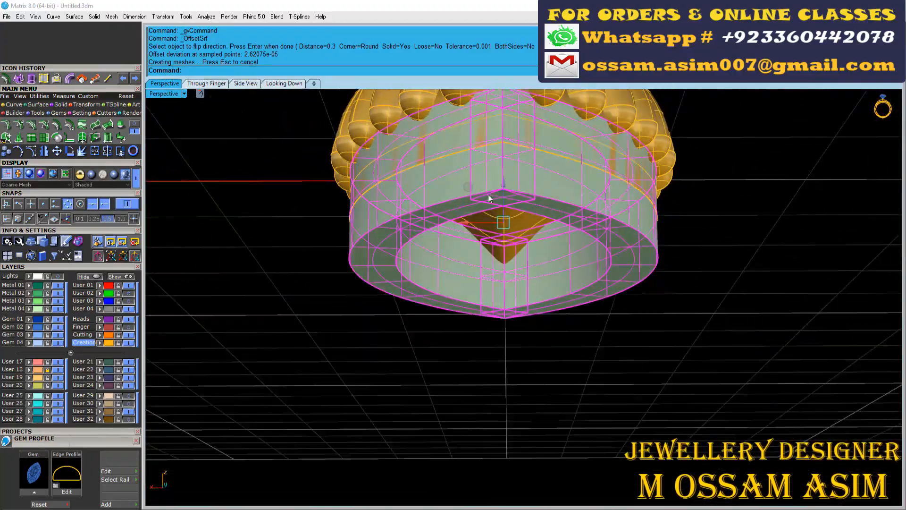
right_drag(505, 301, 548, 304)
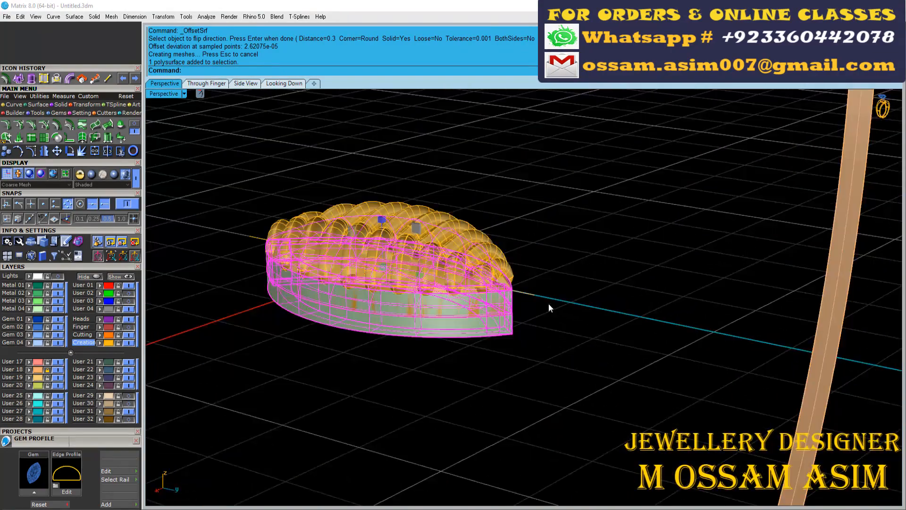
click(548, 304)
Step: Select all the vein pipes on the leaf and assign them to the User 17 layer
key(F5)
right_drag(416, 193, 388, 285)
scroll(388, 285, up, 2)
click(384, 290)
shift+click(499, 392)
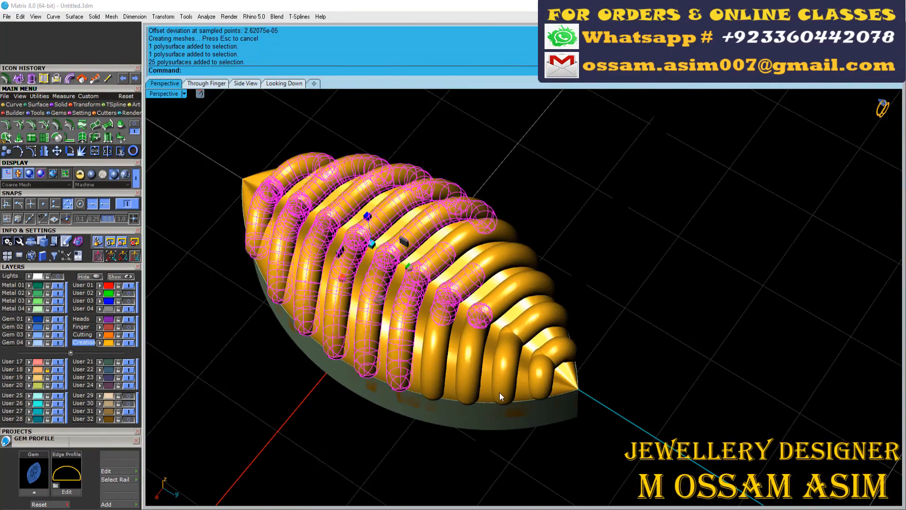
scroll(387, 198, down, 5)
shift+drag(283, 141, 513, 317)
scroll(385, 283, up, 5)
click(28, 363)
Step: Select the leaf body and its wall solids and assign them to the User 28 layer
right_drag(329, 254, 378, 231)
scroll(378, 231, up, 4)
drag(257, 155, 165, 365)
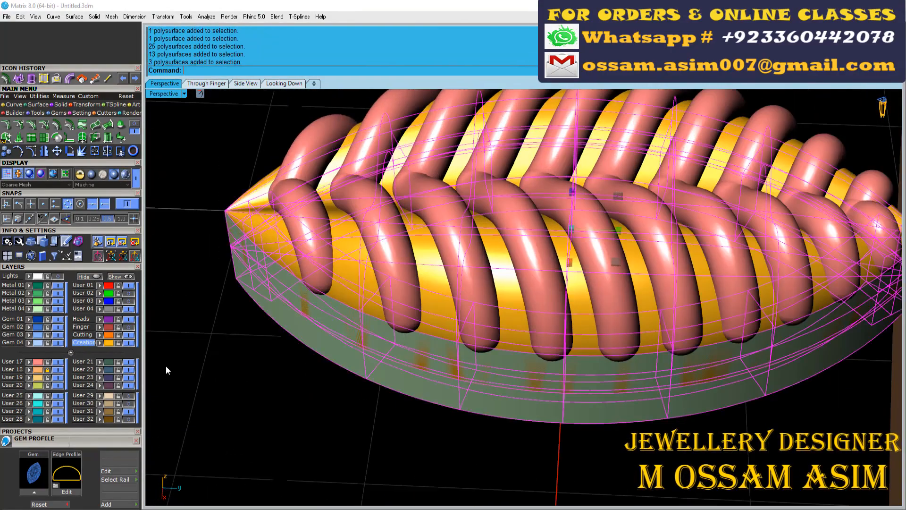
click(29, 419)
Step: Compare the veined leaf with the leaves in the reference photo from above
scroll(350, 313, down, 6)
right_drag(482, 268, 539, 365)
scroll(506, 357, down, 4)
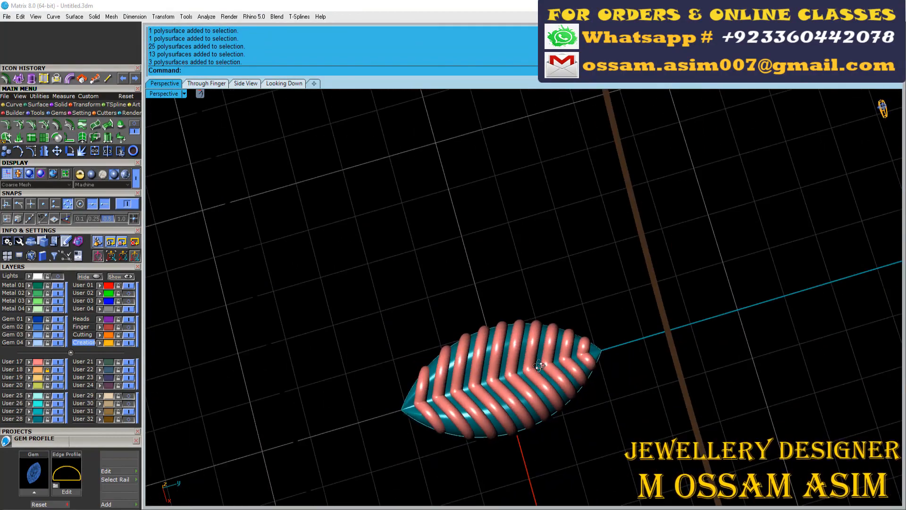
click(284, 83)
scroll(407, 379, up, 8)
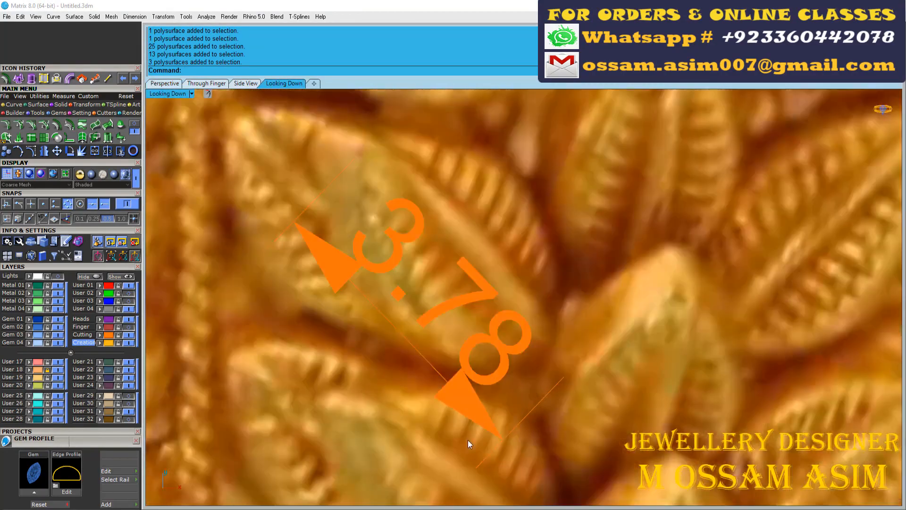
right_drag(468, 443, 461, 302)
scroll(531, 340, down, 10)
click(164, 83)
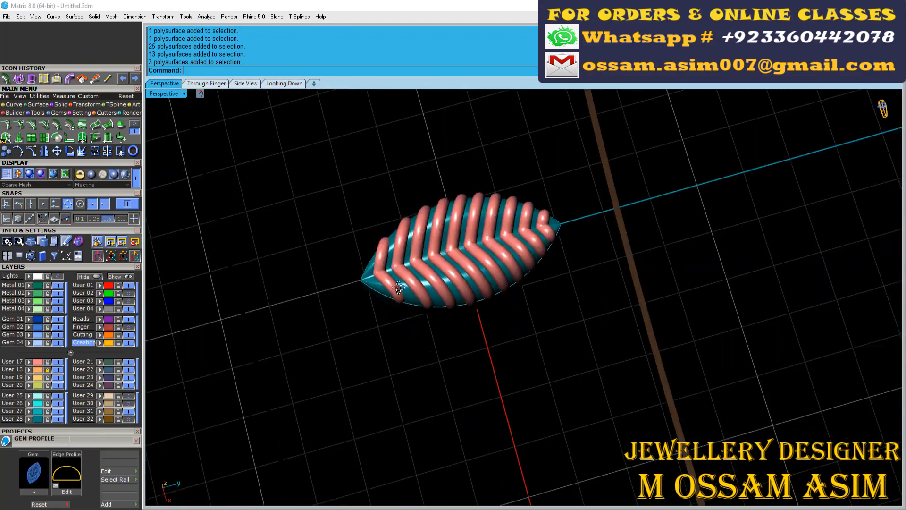
Step: Extract isocurves from the leaf surface along its central crease and across it at the midpoint, toggling the direction between them
scroll(368, 264, up, 6)
mouse_move(378, 302)
right_down()
mouse_move(453, 264)
mouse_move(491, 302)
mouse_move(541, 330)
right_up()
click(14, 105)
click(120, 138)
click(125, 174)
scroll(533, 314, up, 6)
scroll(549, 316, down, 10)
scroll(541, 330, up, 9)
click(274, 70)
scroll(543, 360, up, 6)
scroll(543, 378, down, 2)
click(542, 409)
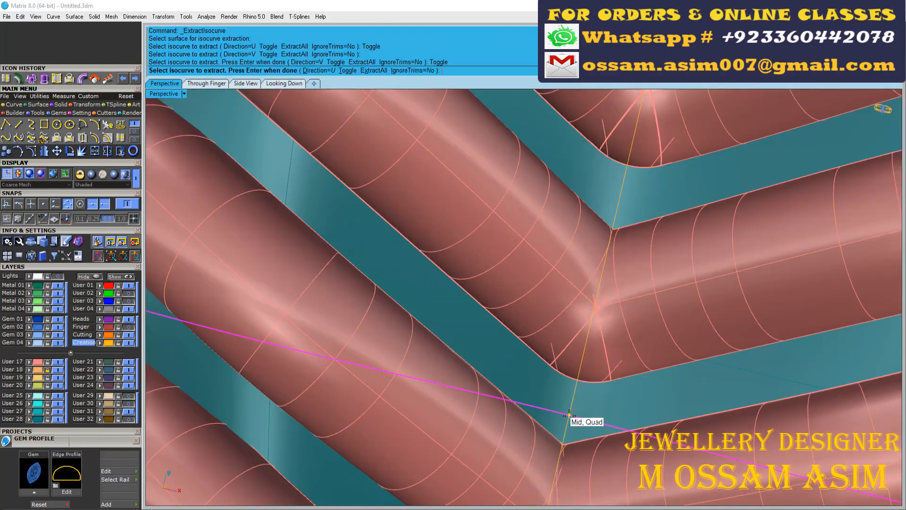